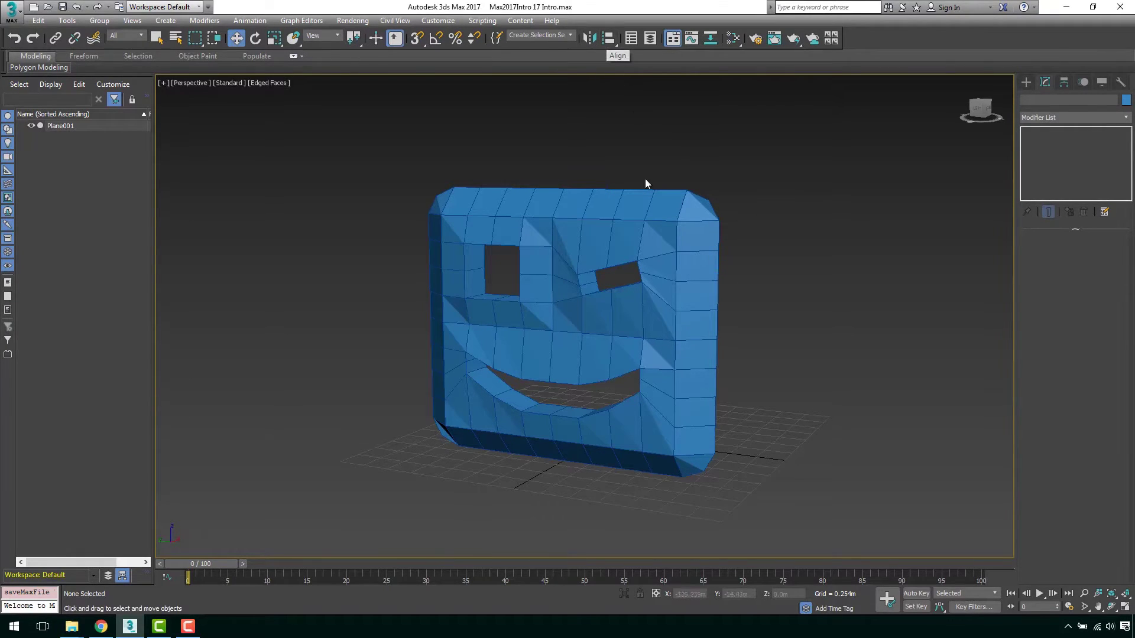
- Orbit, zoom and frame the view to see the smiley-face model nearly front-on
mouse_move(740, 298)
alt+middle_down()
mouse_move(640, 302)
mouse_move(754, 289)
alt+middle_up()
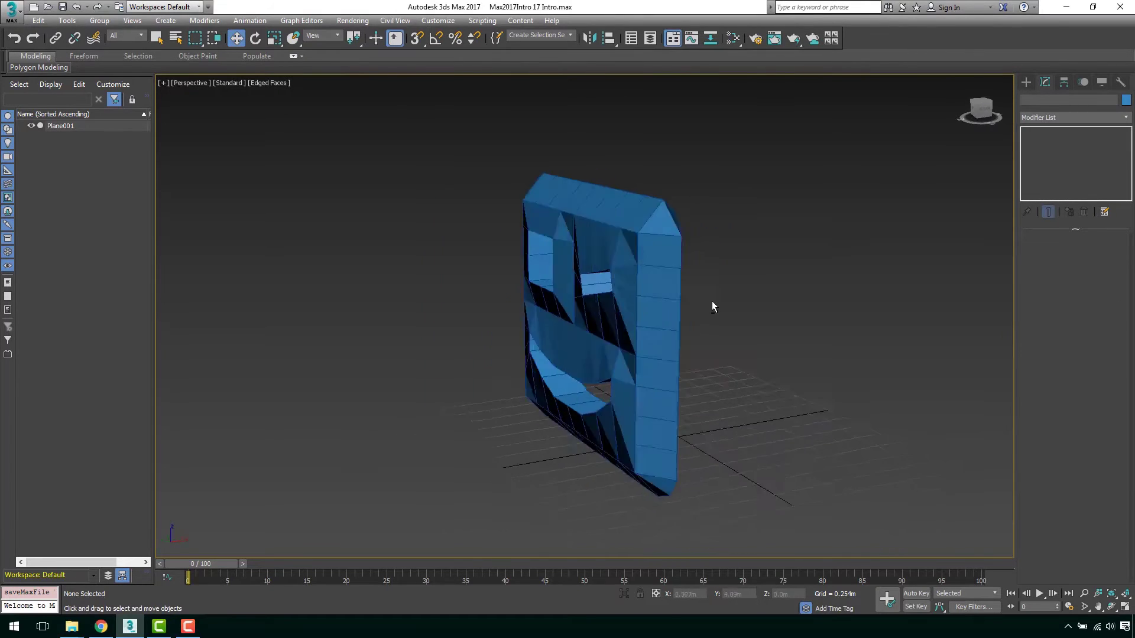
scroll(754, 289, up, 3)
middle_drag(641, 284, 707, 284)
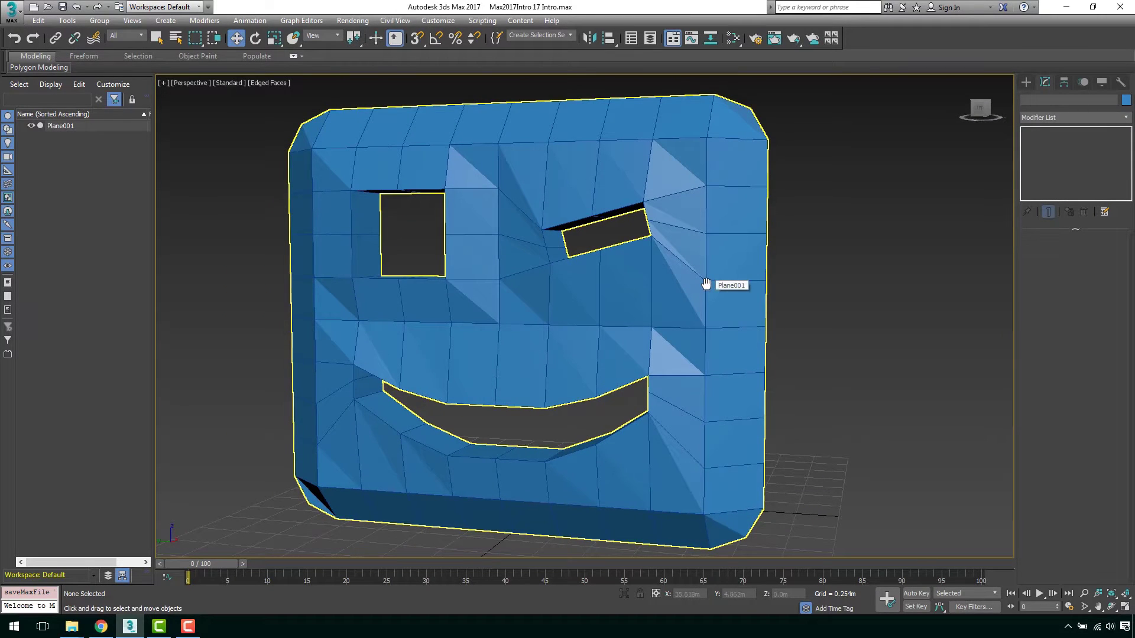
key(z)
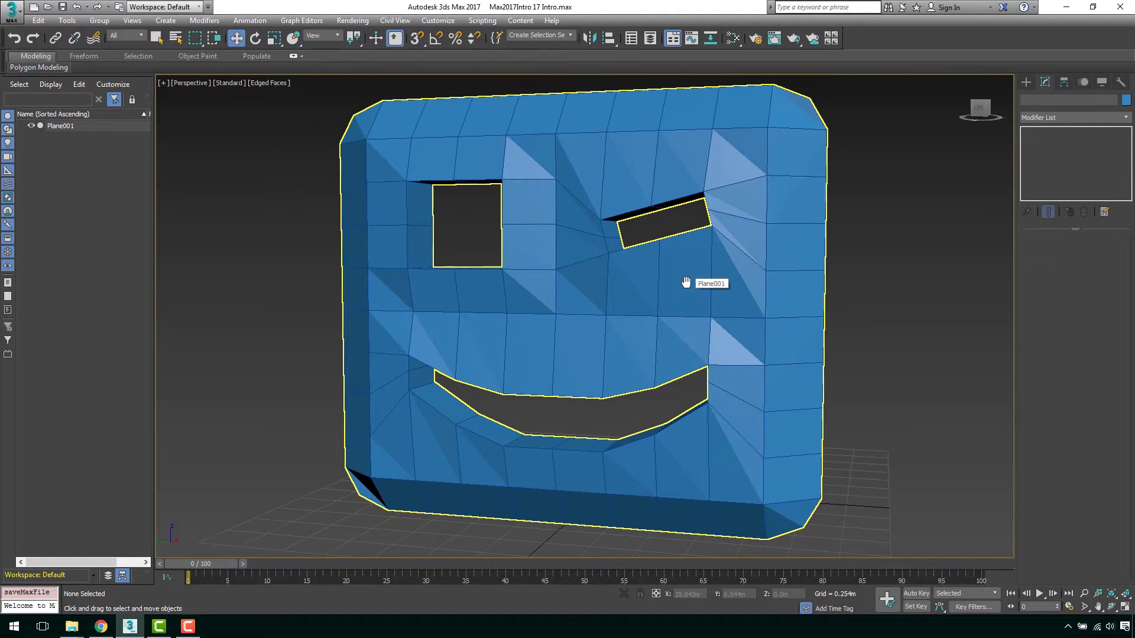
mouse_move(652, 282)
alt+middle_down()
mouse_move(600, 286)
mouse_move(647, 299)
alt+middle_up()
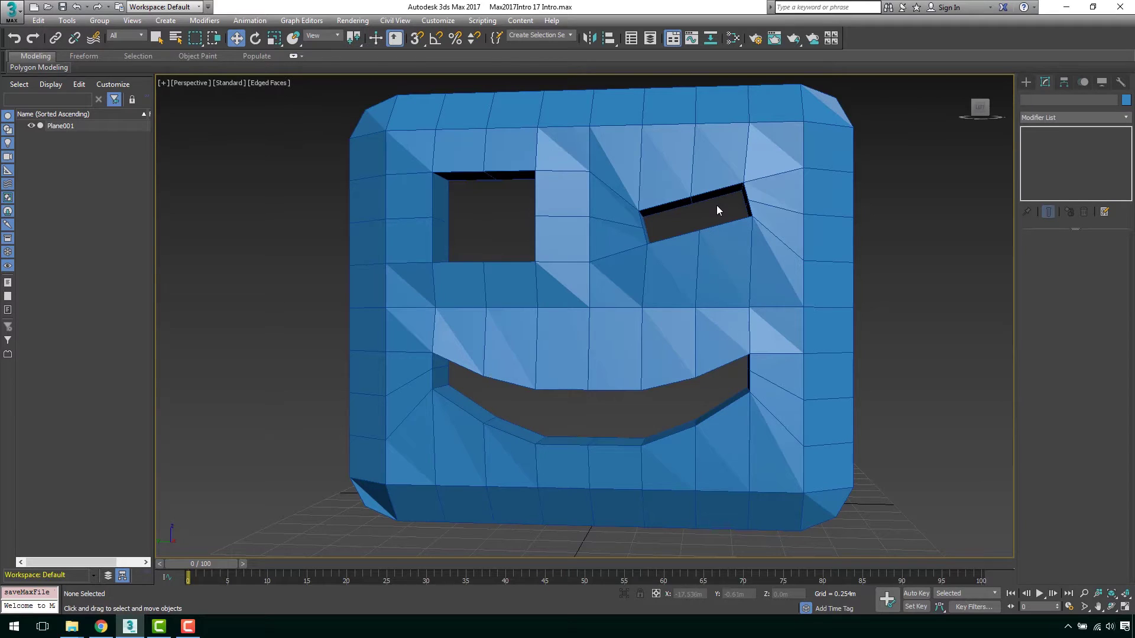
scroll(716, 205, down, 3)
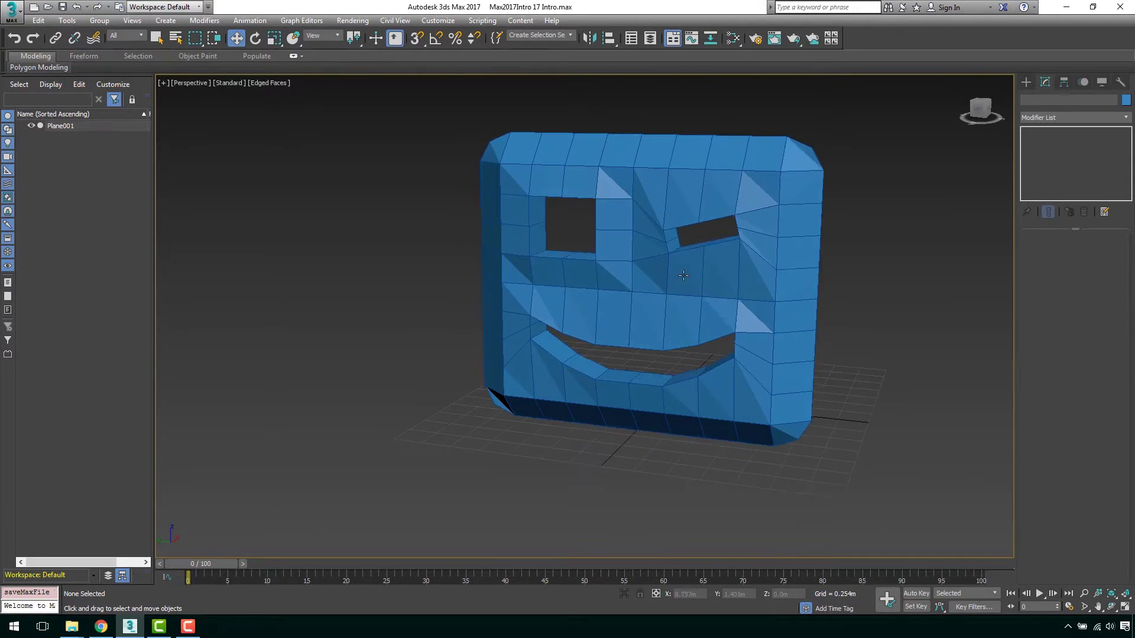
mouse_move(724, 251)
alt+middle_down()
mouse_move(669, 322)
mouse_move(576, 81)
alt+middle_up()
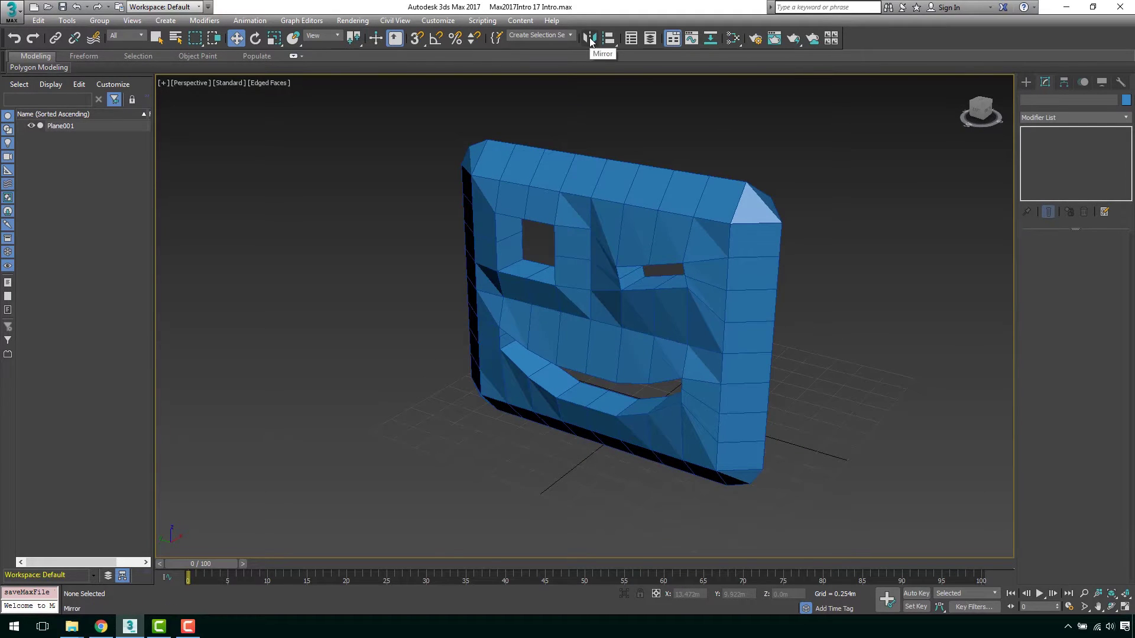
middle_drag(833, 292, 745, 298)
- Dismiss Mirror's empty-selection warning and select the smiley-face mesh Plane001
click(589, 38)
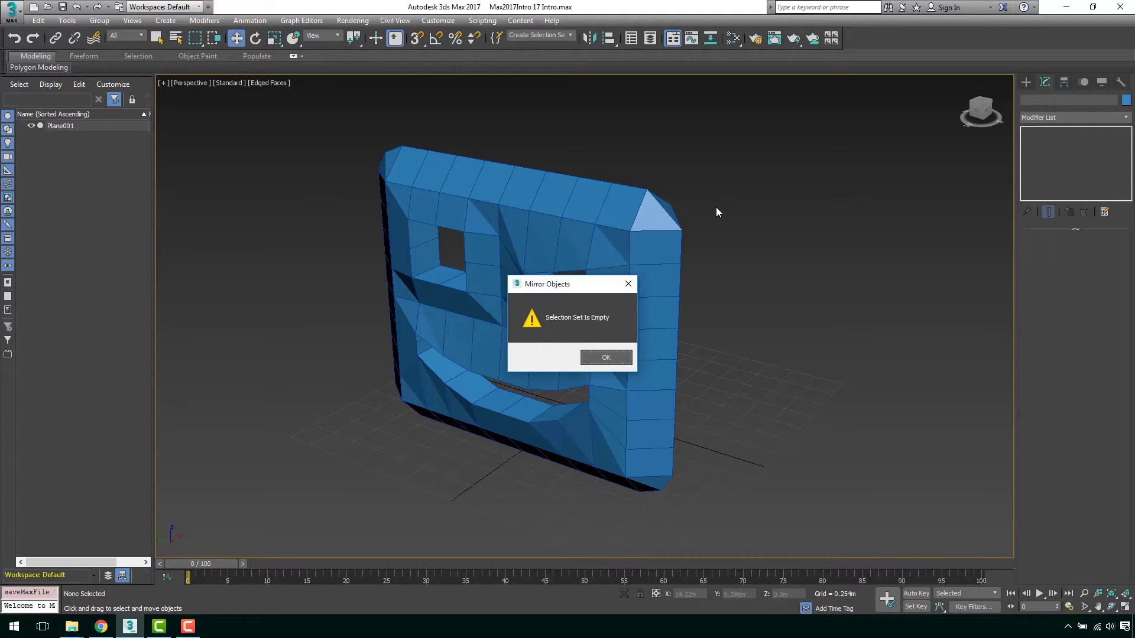
click(605, 358)
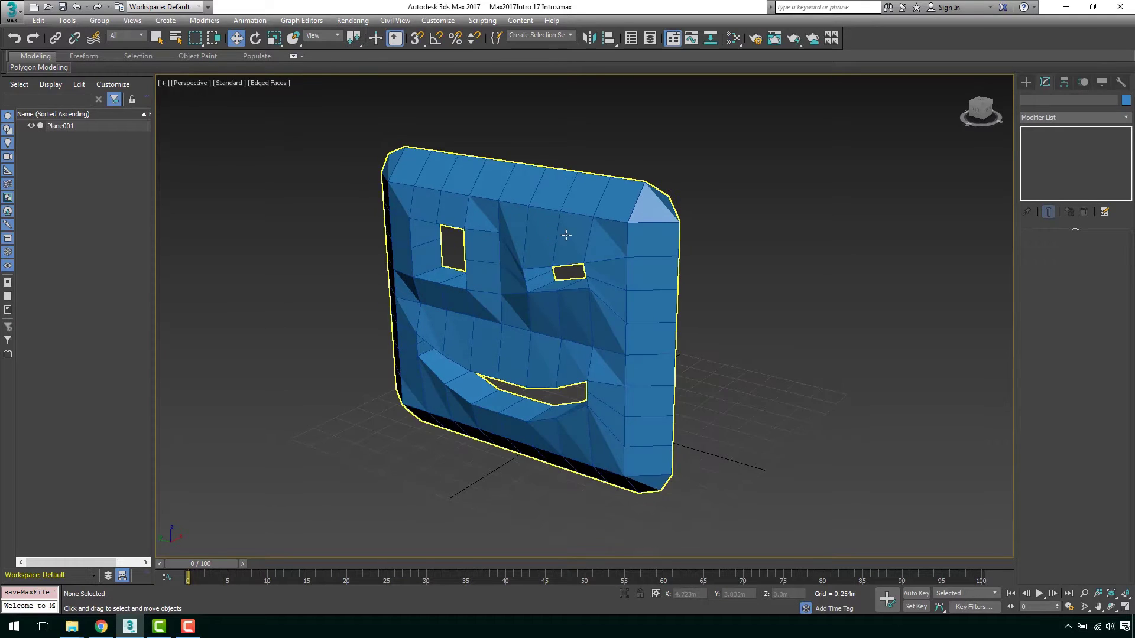
middle_drag(558, 229, 639, 231)
click(644, 225)
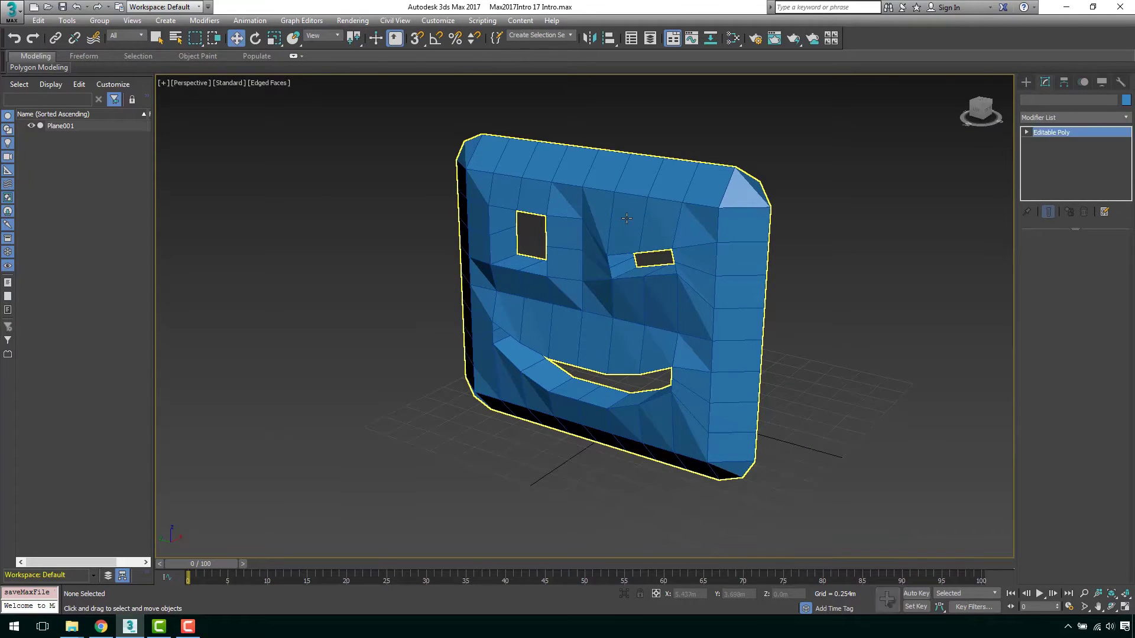
middle_drag(717, 204, 706, 214)
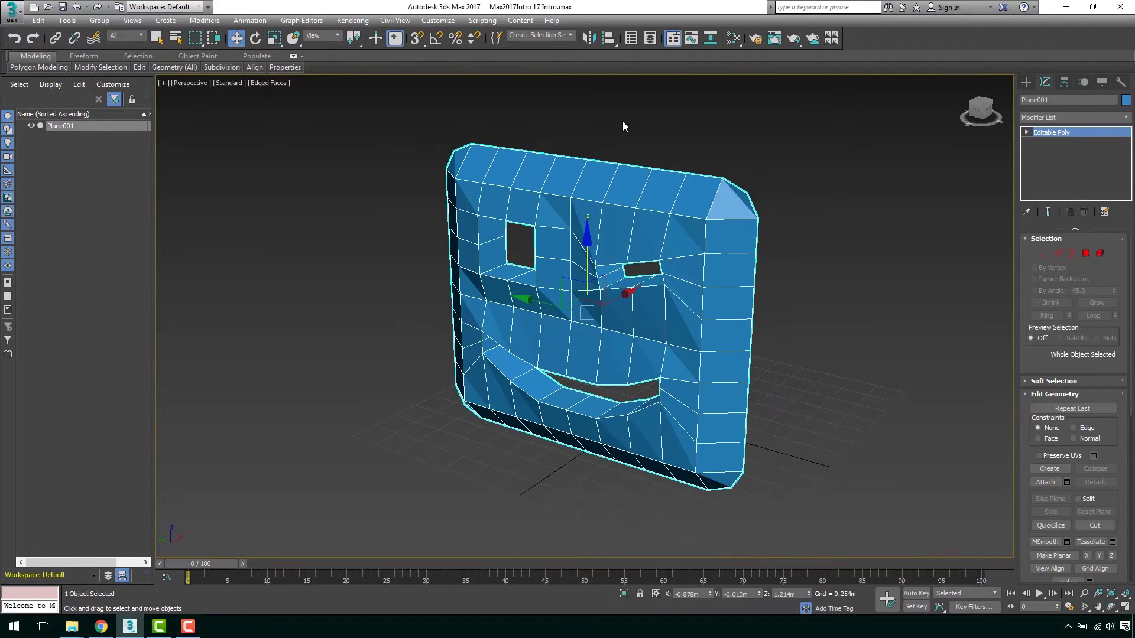
- Move the Mirror dialog aside and preview Plane001 mirrored on Y, then Z
click(590, 39)
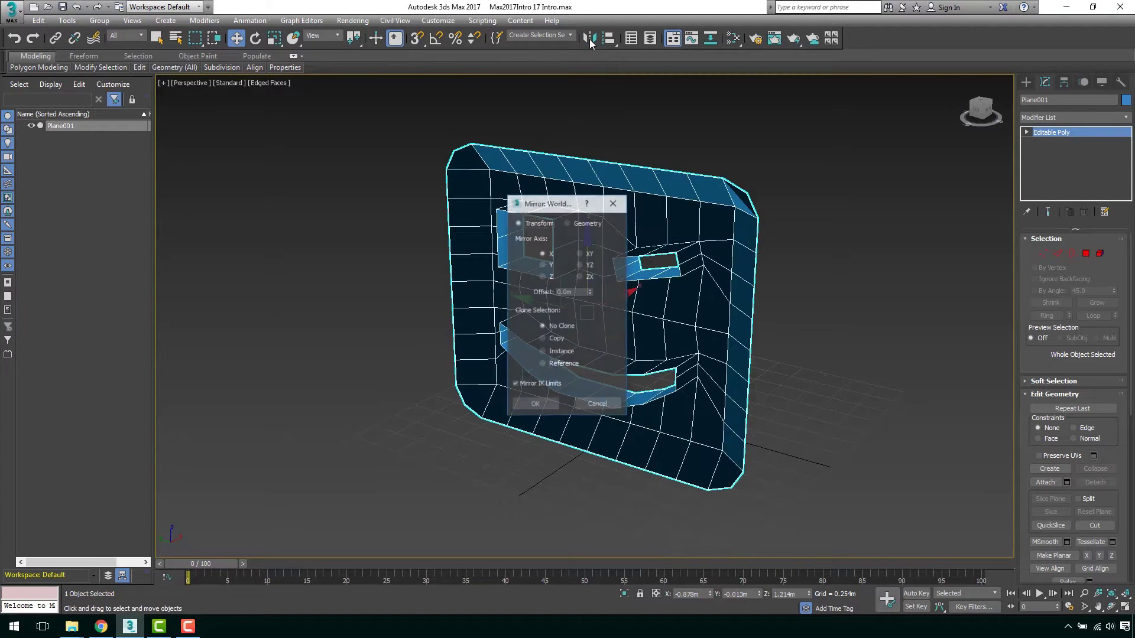
mouse_move(553, 203)
mouse_down()
mouse_move(362, 180)
mouse_move(247, 140)
mouse_up()
click(694, 293)
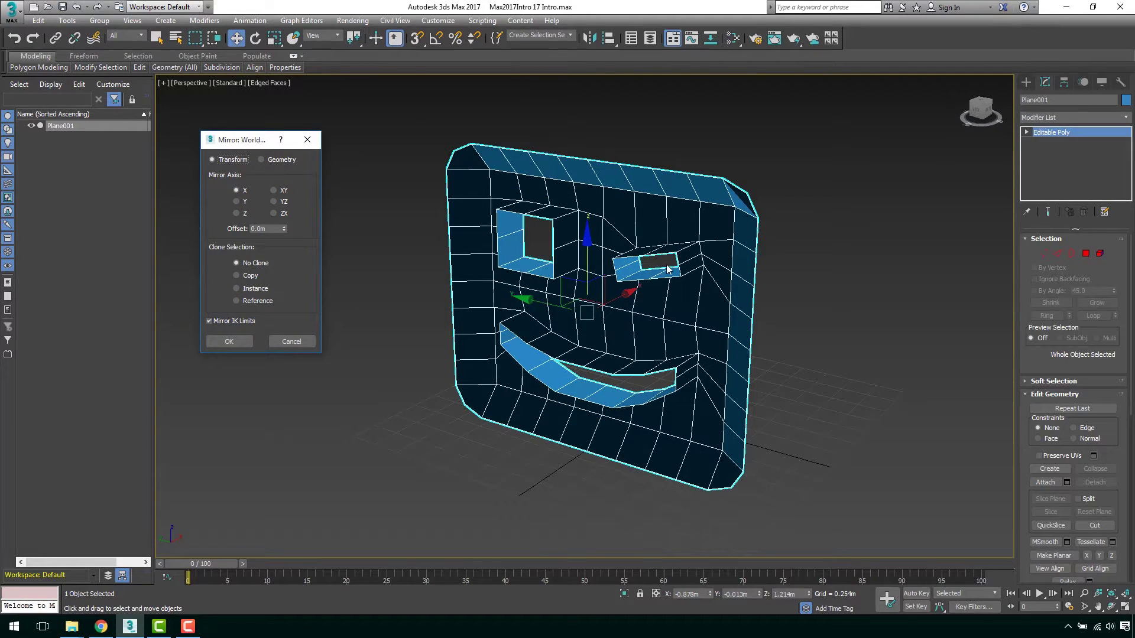
click(653, 288)
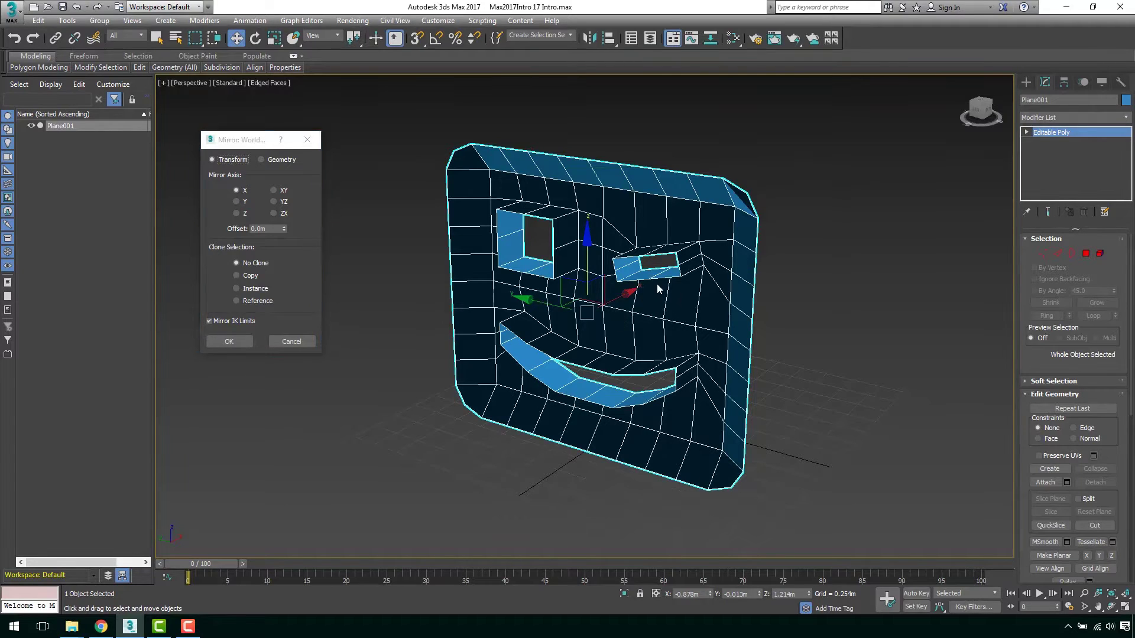
click(510, 372)
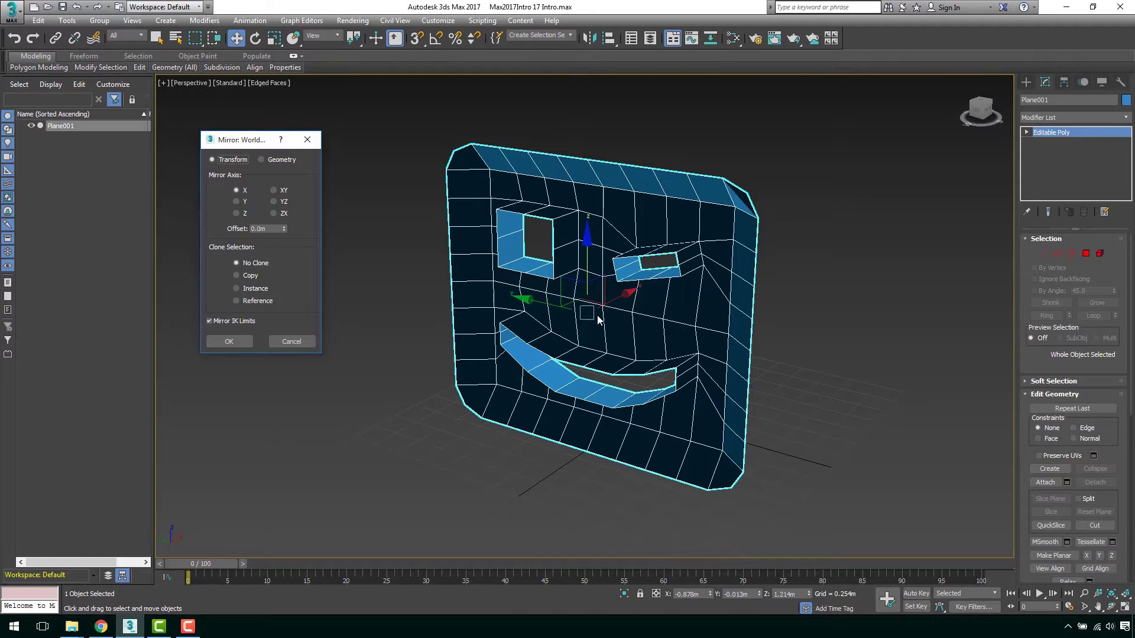
click(237, 202)
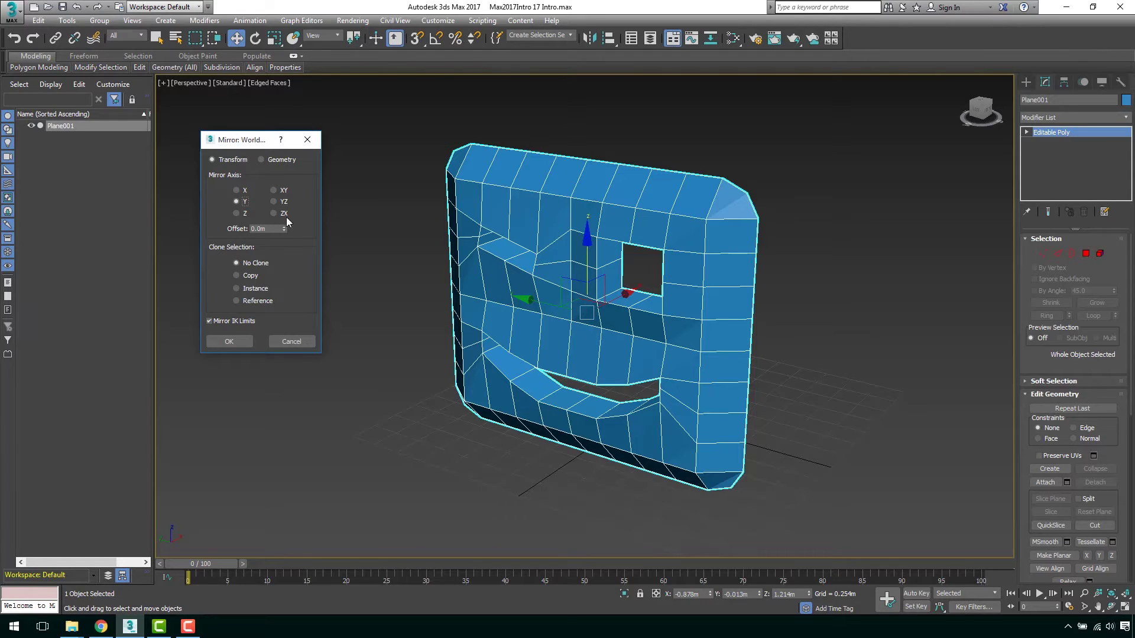
click(236, 214)
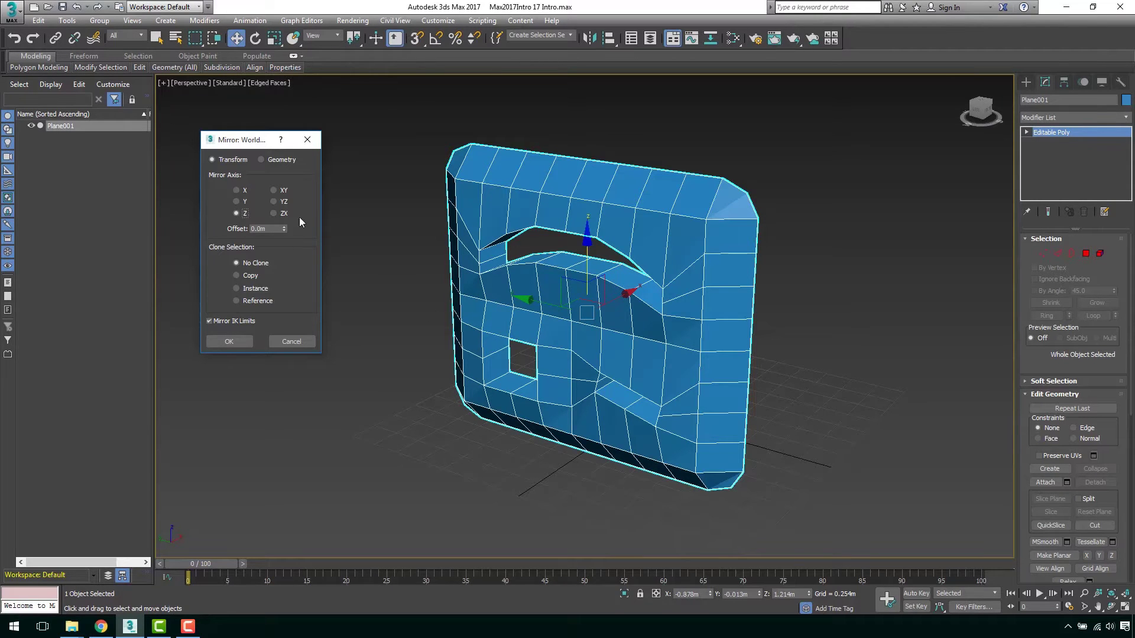
- Cycle the mirror preview through X, XY, YZ and ZX, ending on X
click(237, 190)
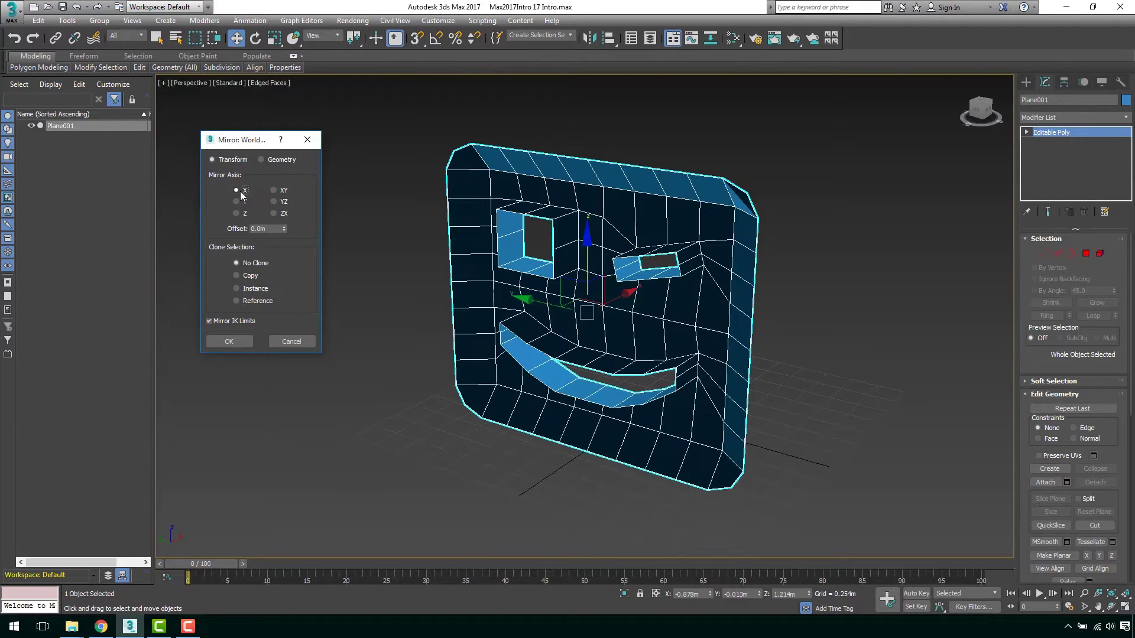
click(274, 191)
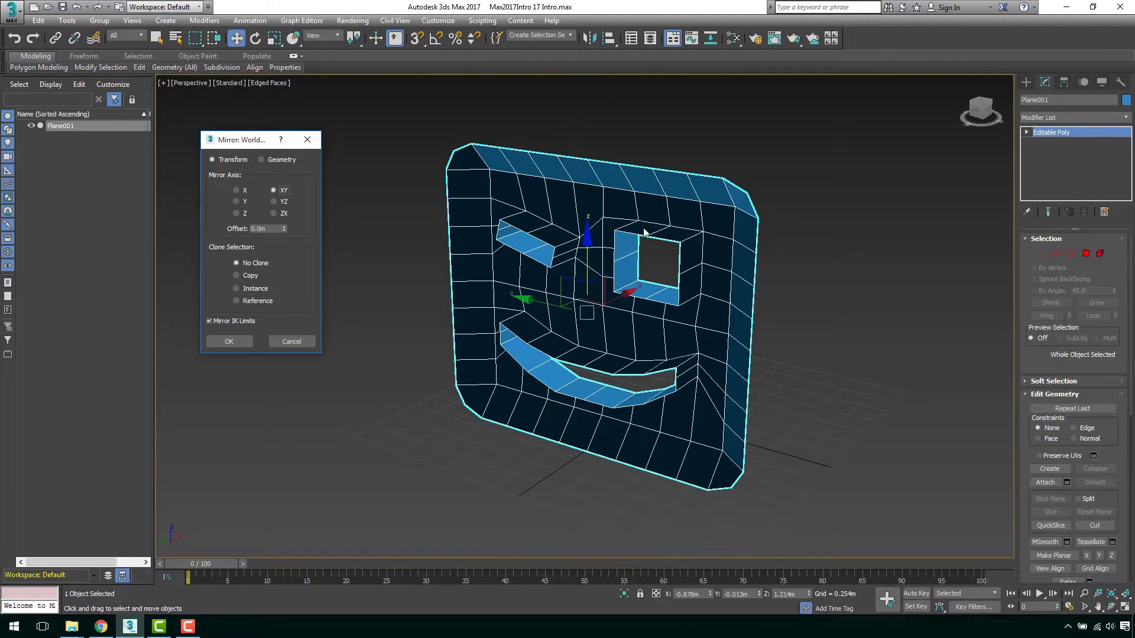
click(273, 201)
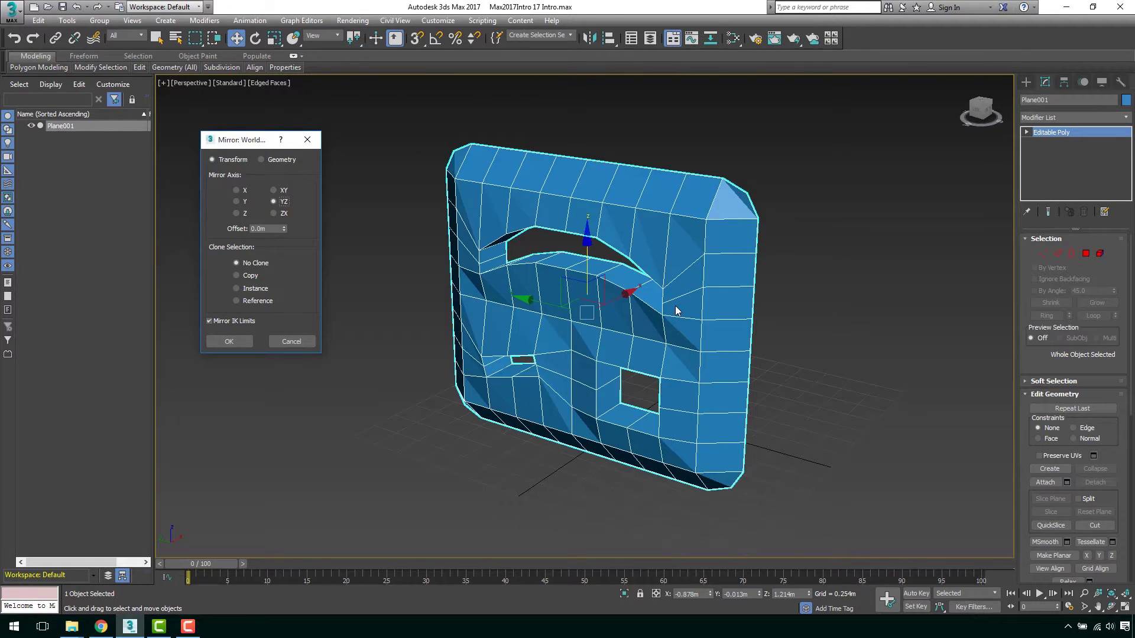
click(282, 214)
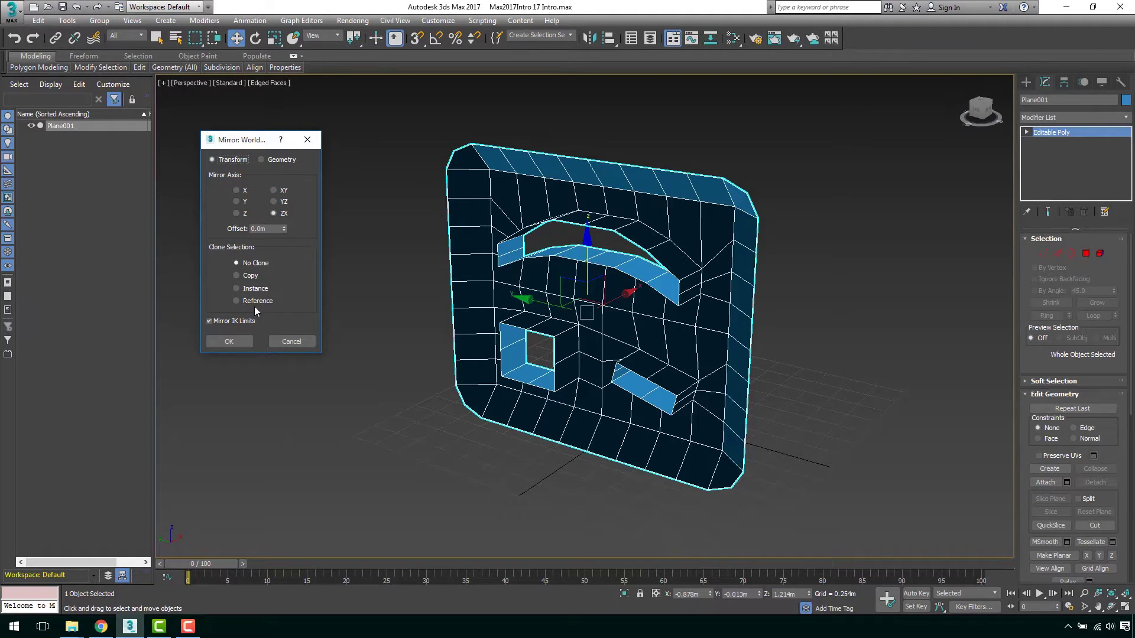
click(242, 190)
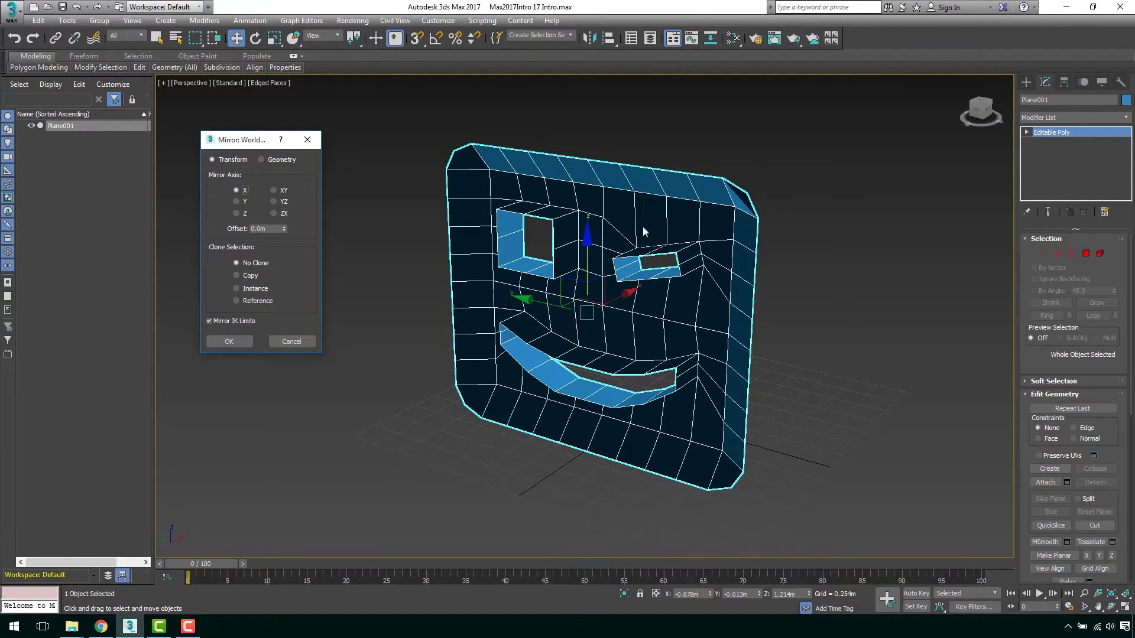
- Set a Y-axis Copy mirror with an offset of -2.845m
click(239, 204)
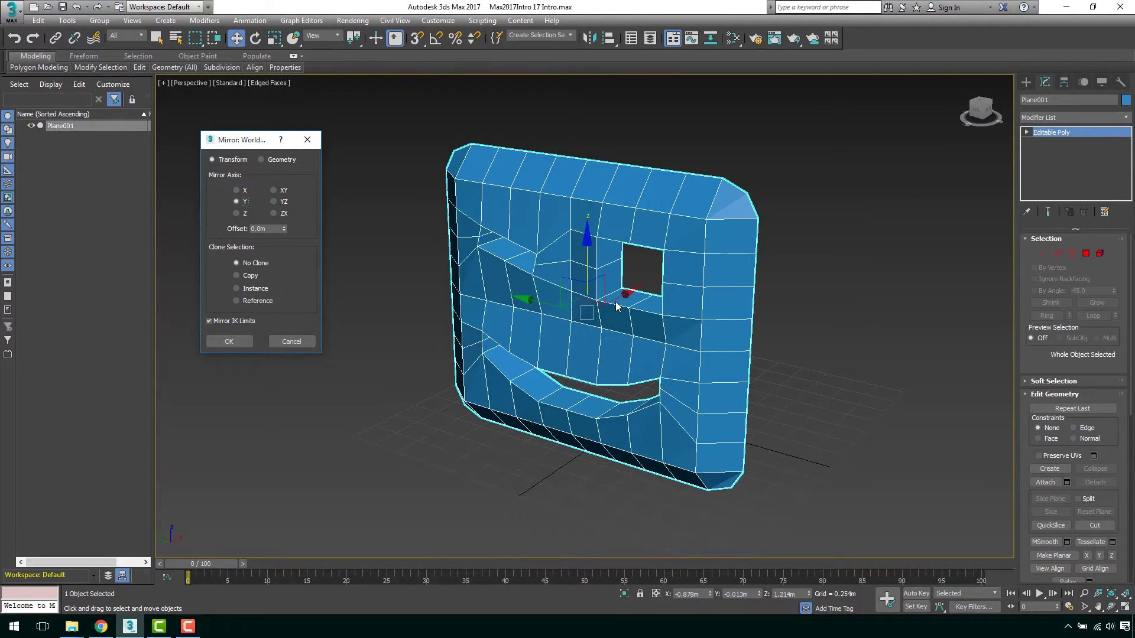
click(251, 276)
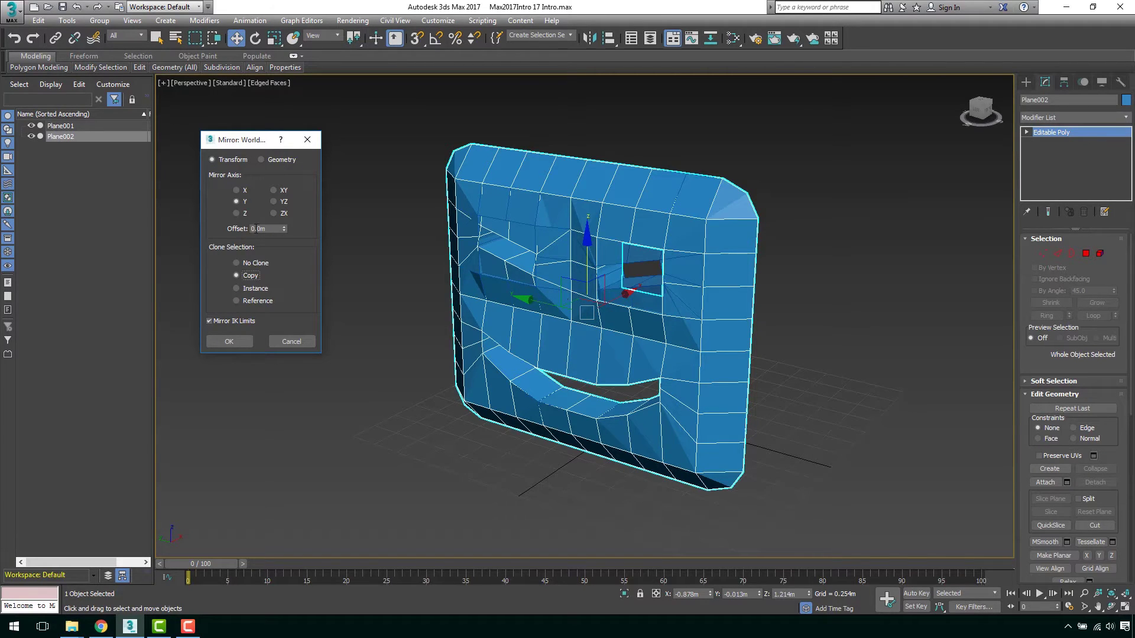
click(285, 229)
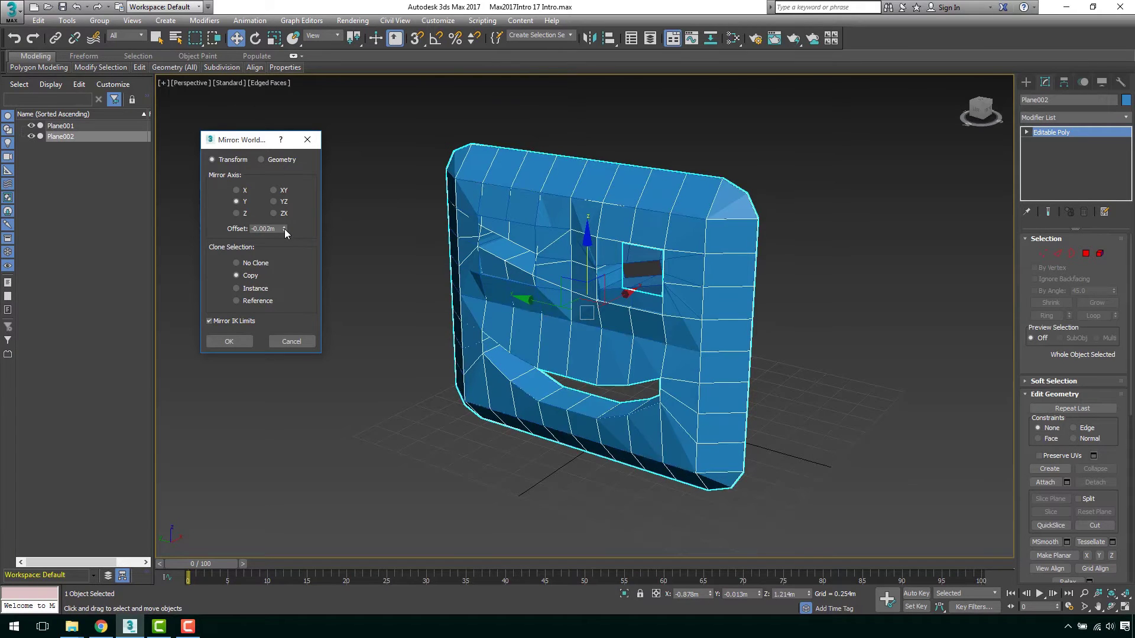
mouse_move(285, 229)
mouse_down()
mouse_move(312, 447)
mouse_move(356, 384)
mouse_move(489, 251)
mouse_move(458, 55)
mouse_move(351, 475)
mouse_up()
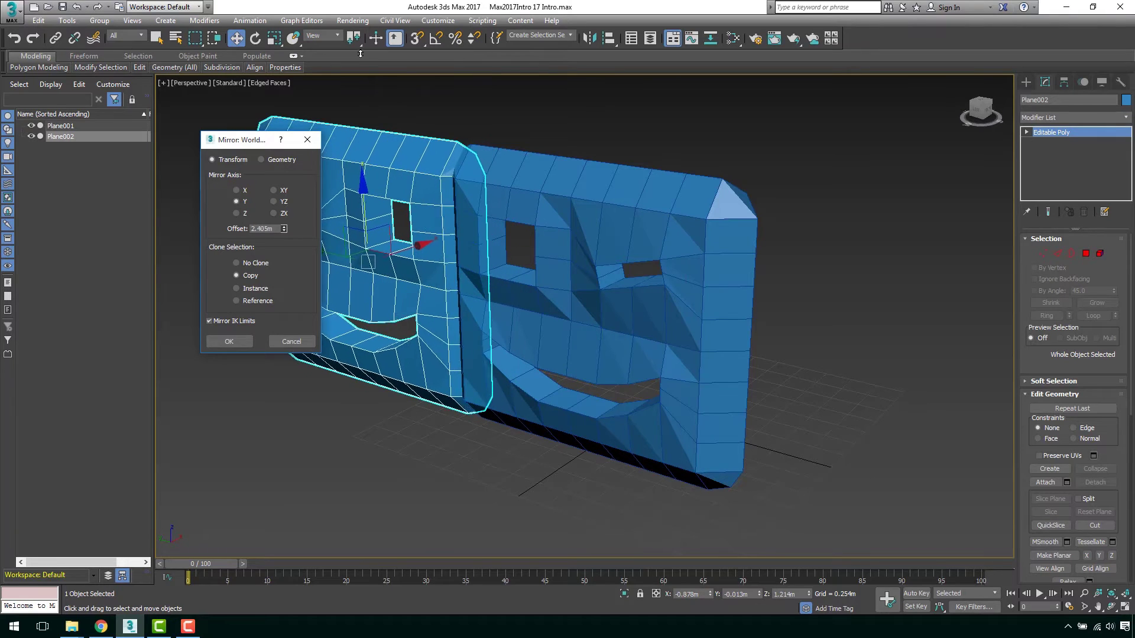
drag(364, 327, 371, 285)
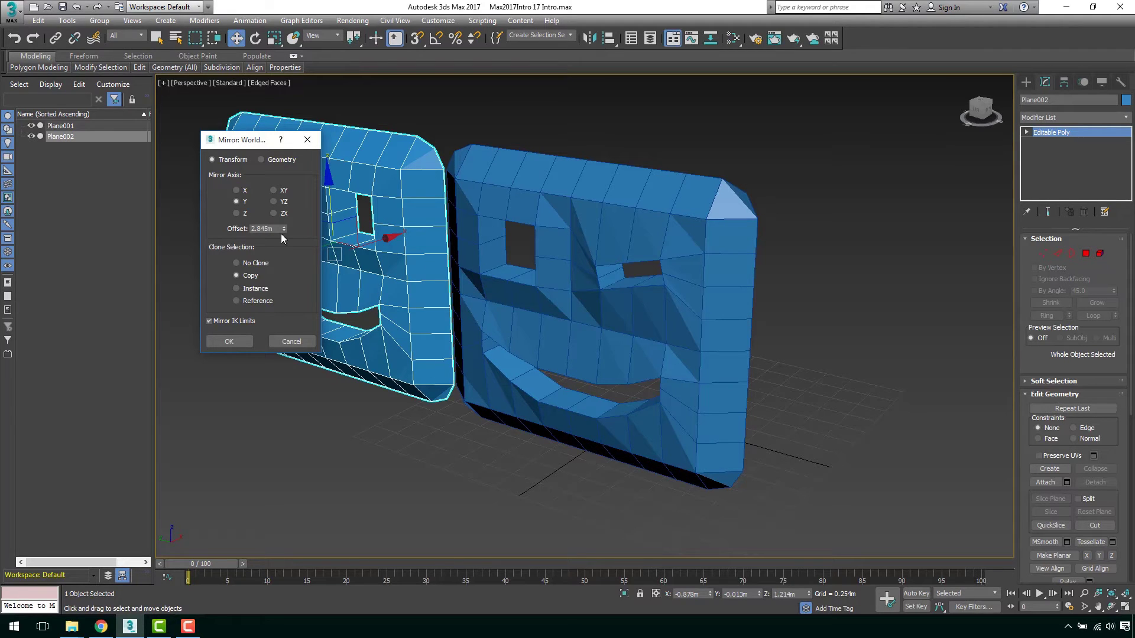
double_click(253, 229)
text(-2.845)
key(Return)
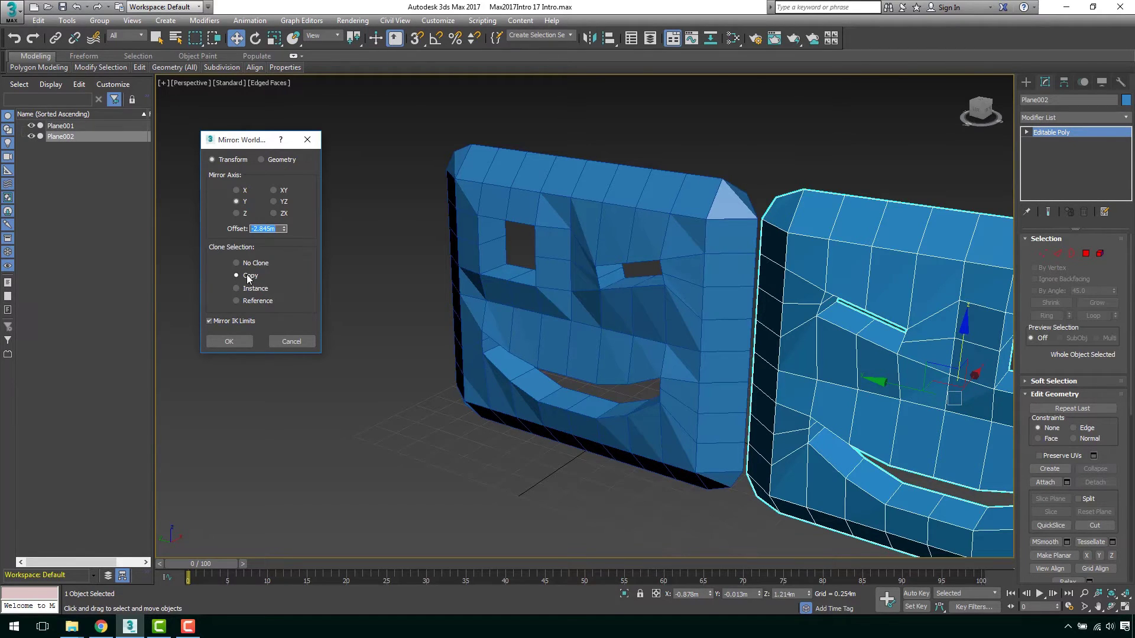
- Try the Instance and Reference clone types, then settle on No Clone
click(253, 288)
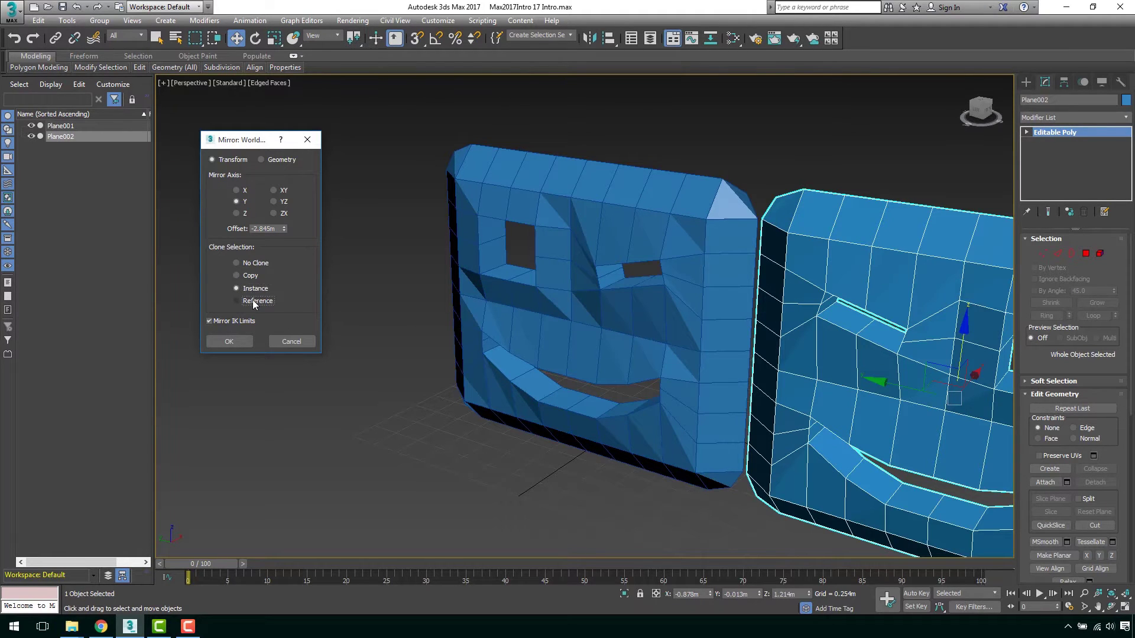
click(254, 302)
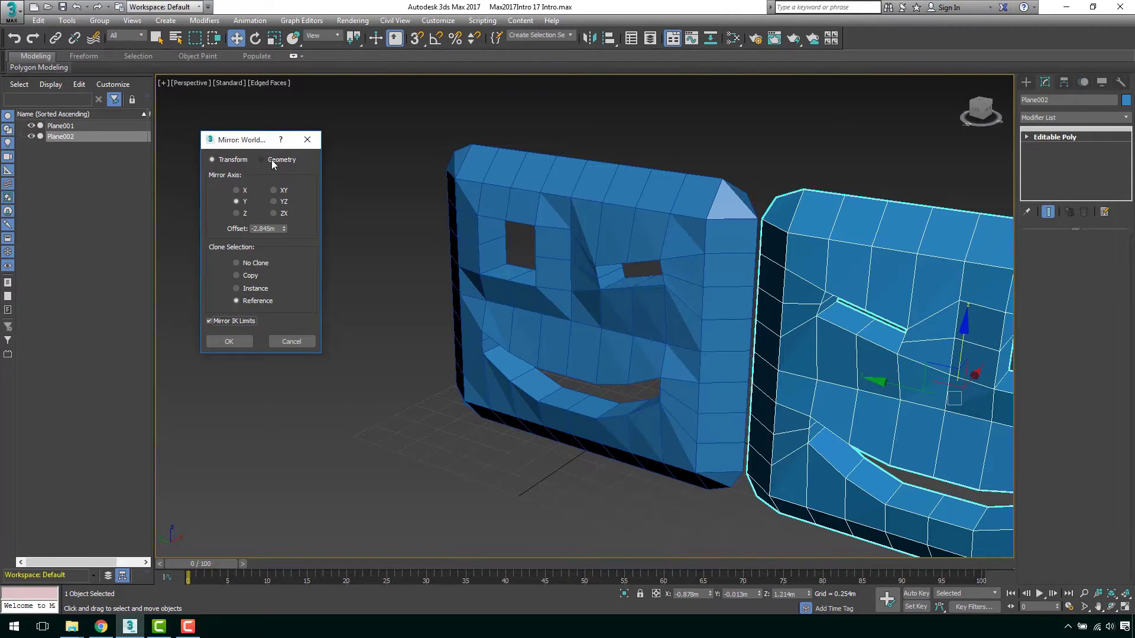
click(250, 288)
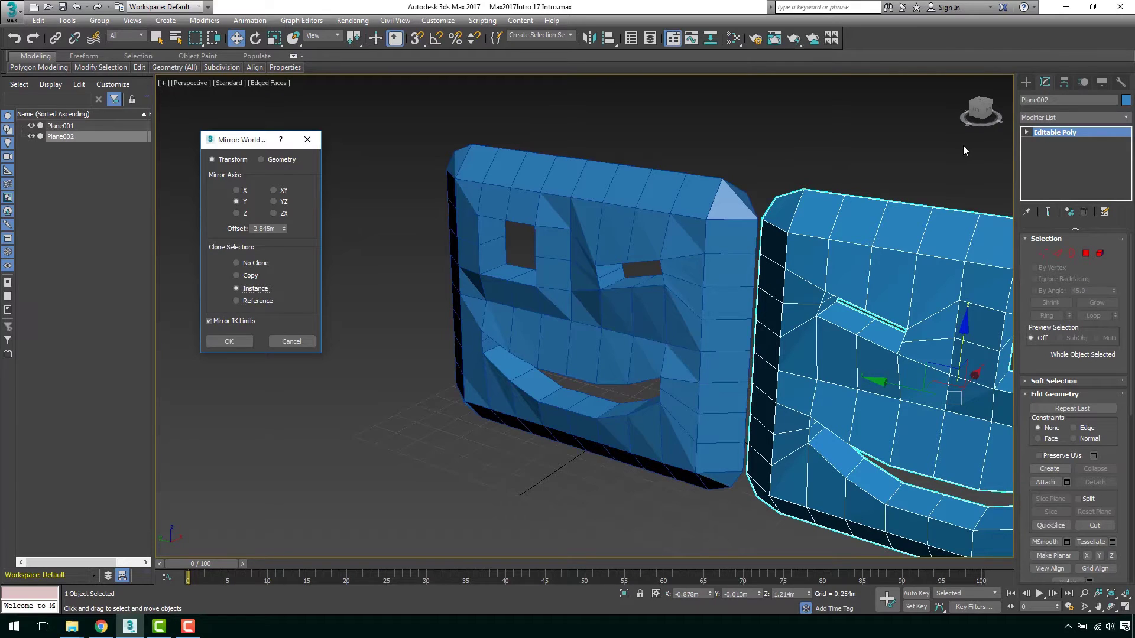
click(261, 264)
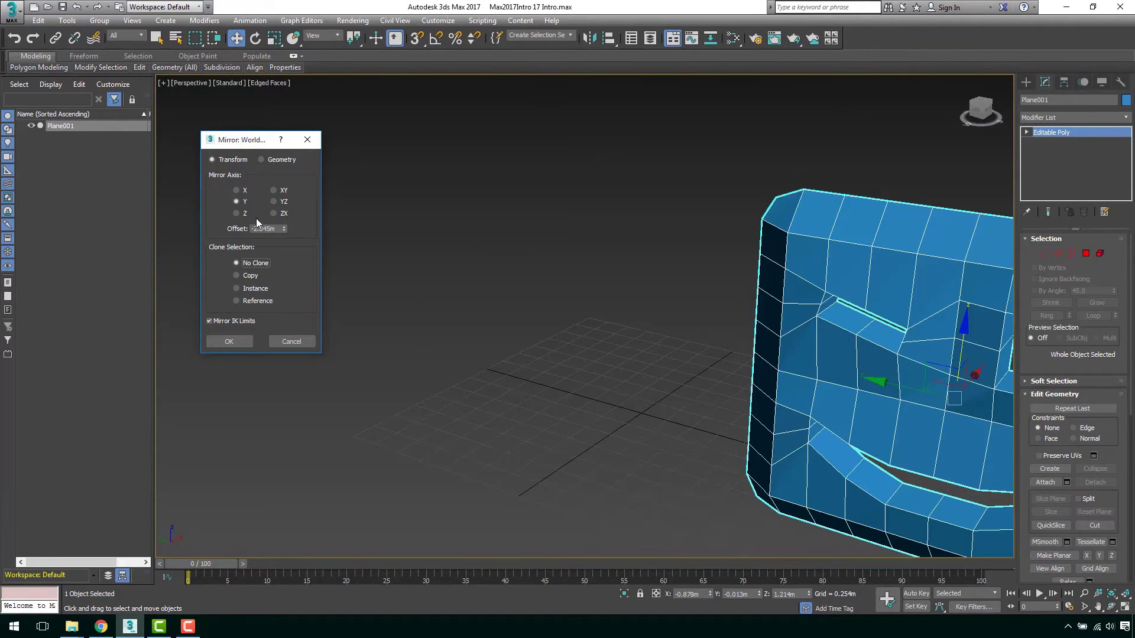
- Apply an X-axis Copy mirror with a 2.845m offset, keeping Transform mirroring
click(243, 189)
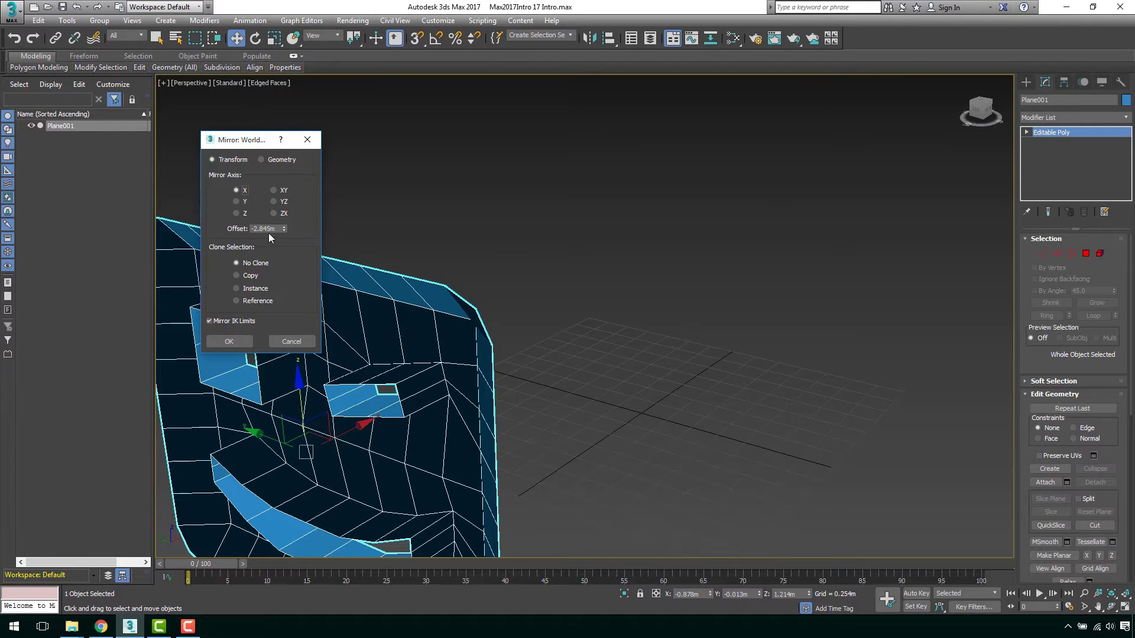
click(253, 228)
key(Delete)
key(Return)
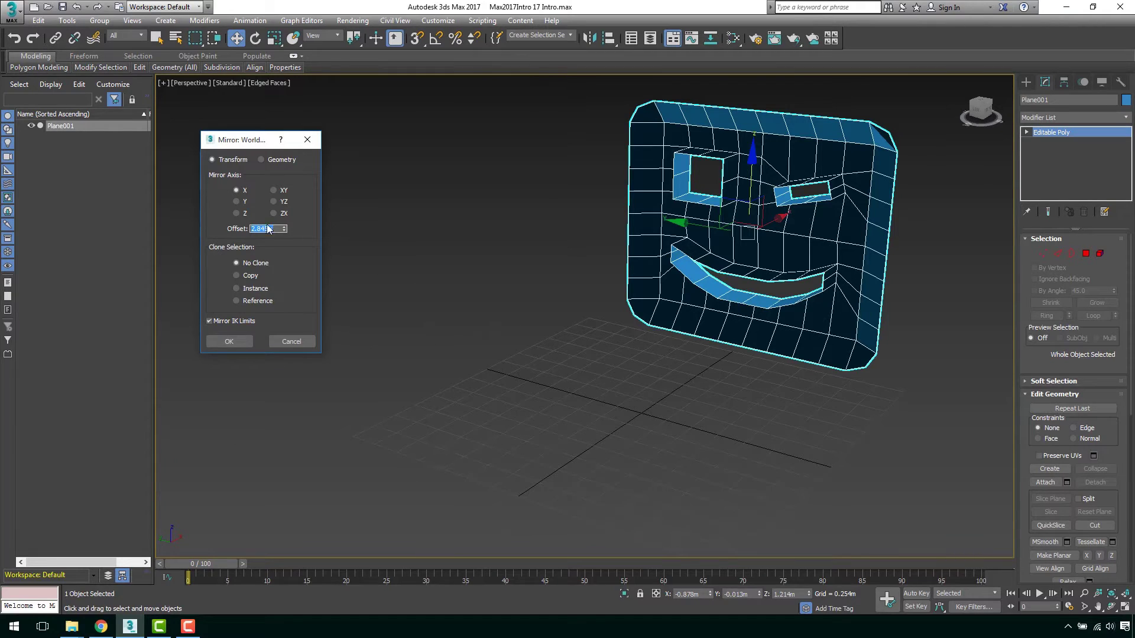
click(236, 275)
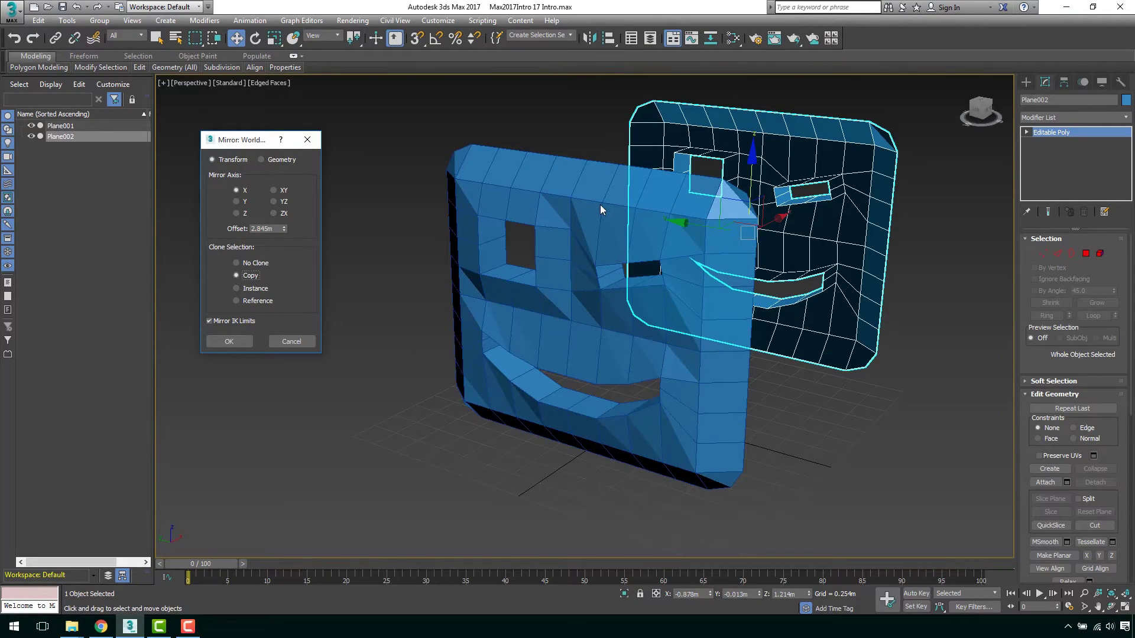
click(262, 159)
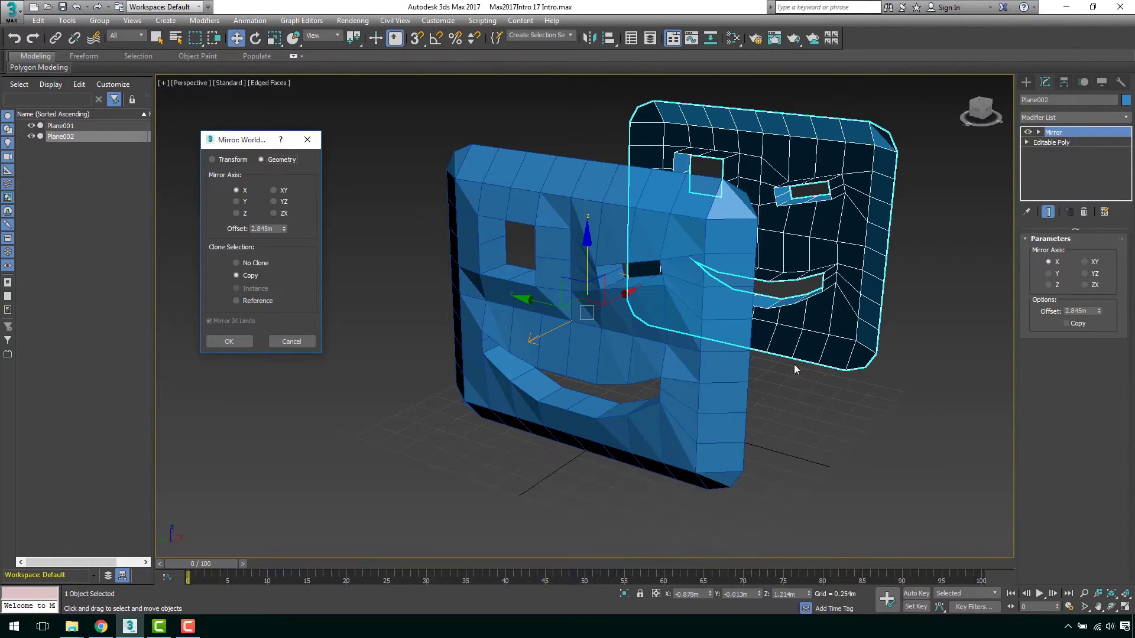
click(225, 163)
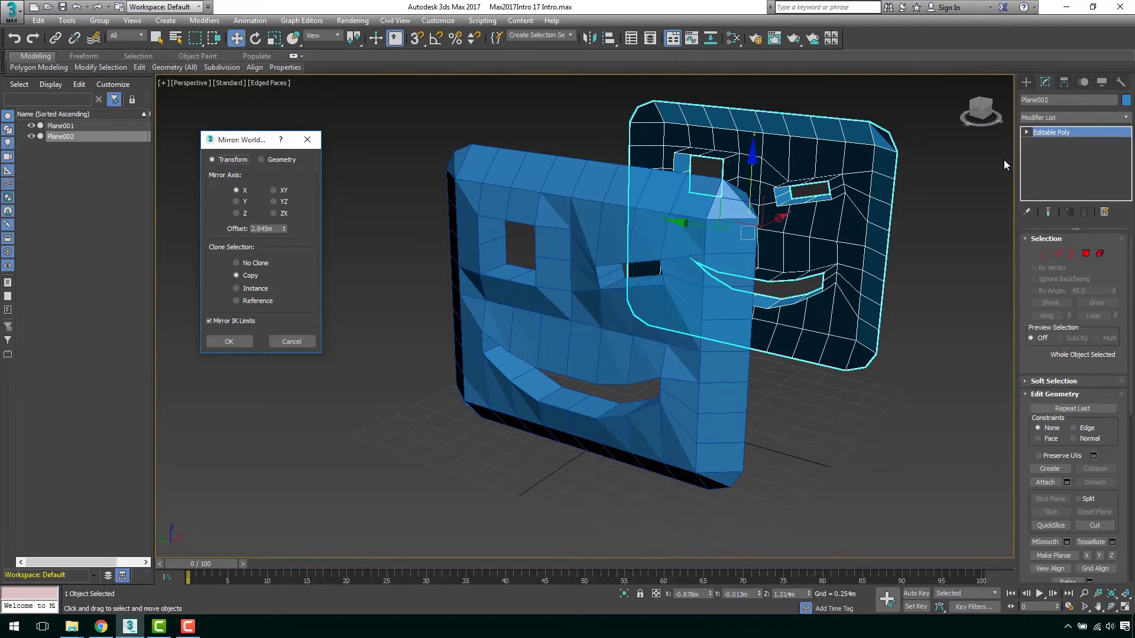
click(235, 342)
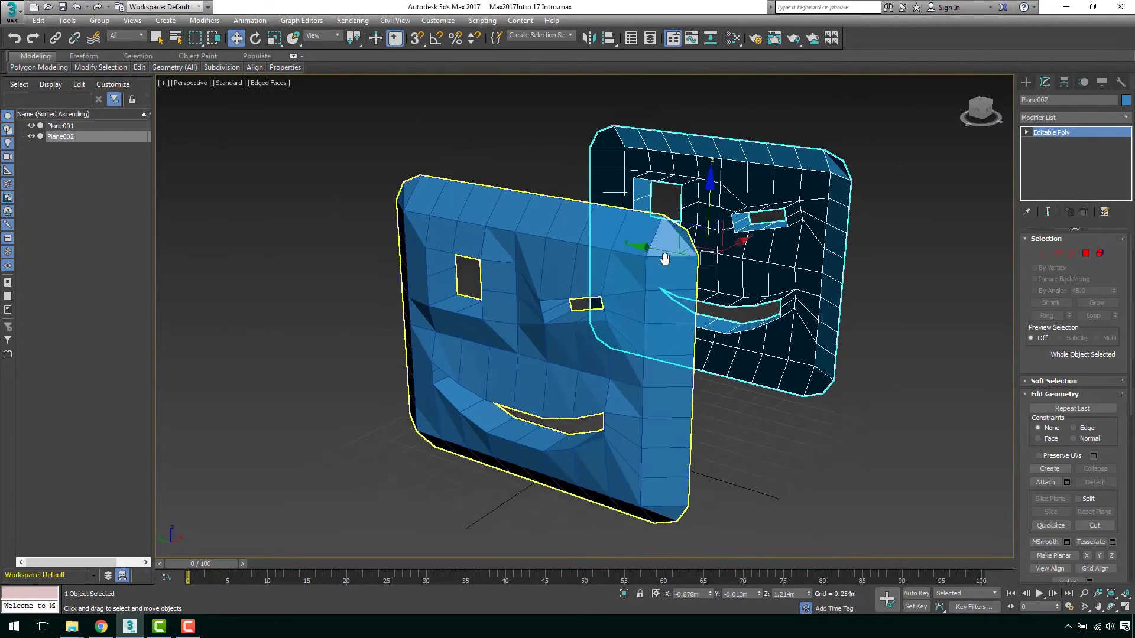
mouse_move(723, 270)
alt+middle_down()
mouse_move(747, 269)
mouse_move(835, 338)
mouse_move(714, 323)
mouse_move(782, 342)
mouse_move(700, 306)
mouse_move(825, 228)
mouse_move(865, 302)
mouse_move(594, 316)
mouse_move(680, 318)
alt+middle_up()
click(836, 338)
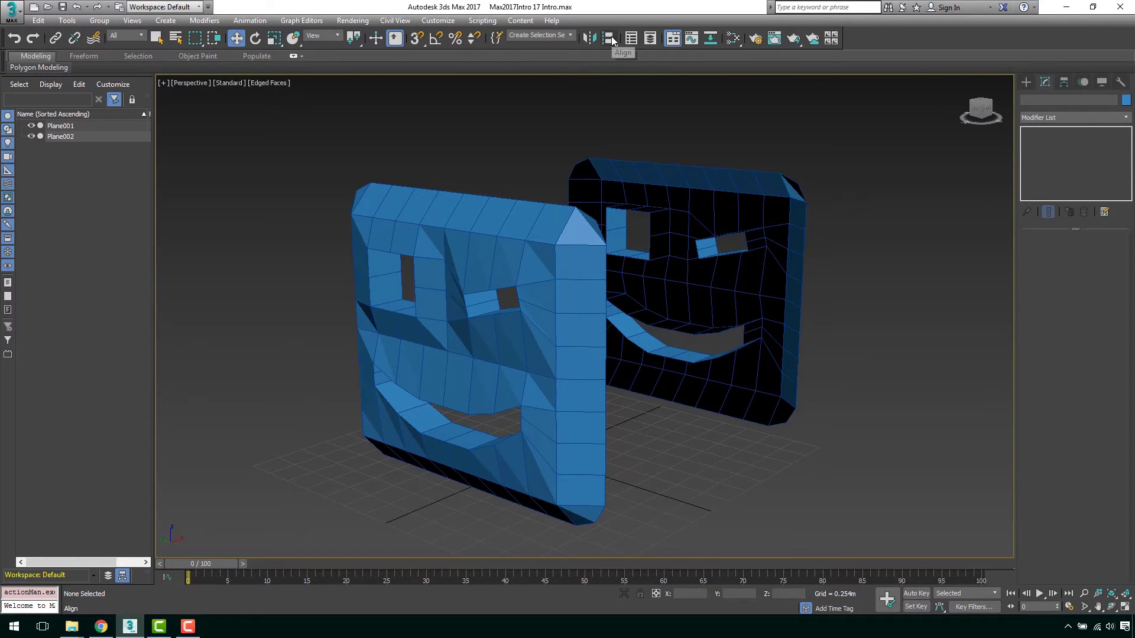
mouse_move(532, 348)
alt+middle_down()
mouse_move(620, 354)
mouse_move(471, 191)
alt+middle_up()
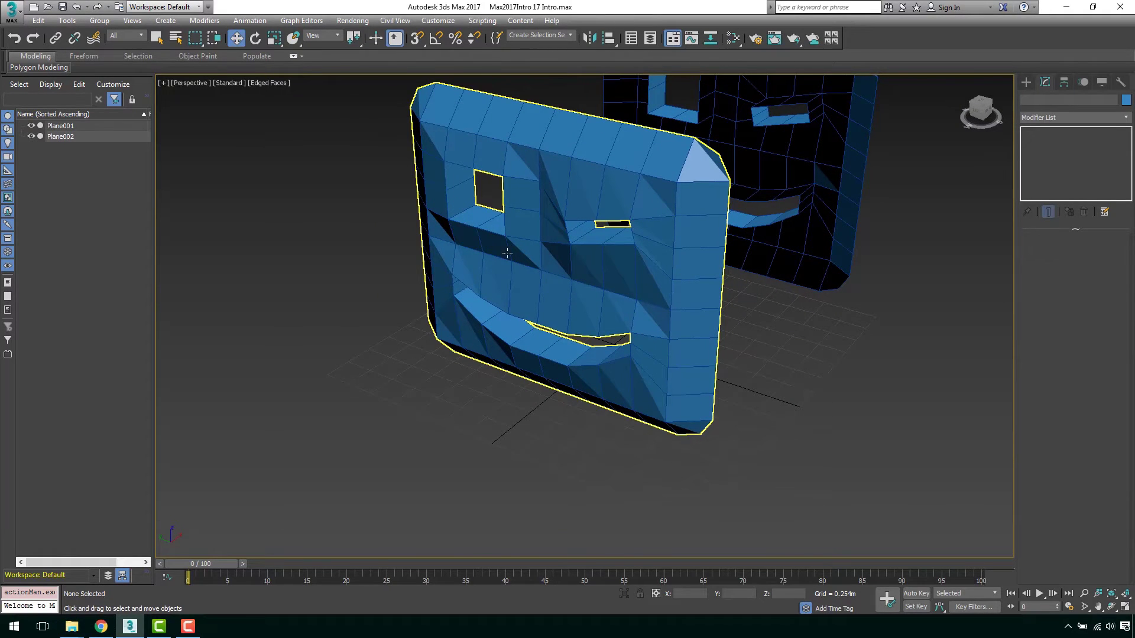
mouse_move(490, 242)
alt+middle_down()
mouse_move(549, 239)
mouse_move(568, 271)
mouse_move(524, 254)
mouse_move(541, 248)
mouse_move(565, 277)
mouse_move(704, 296)
alt+middle_up()
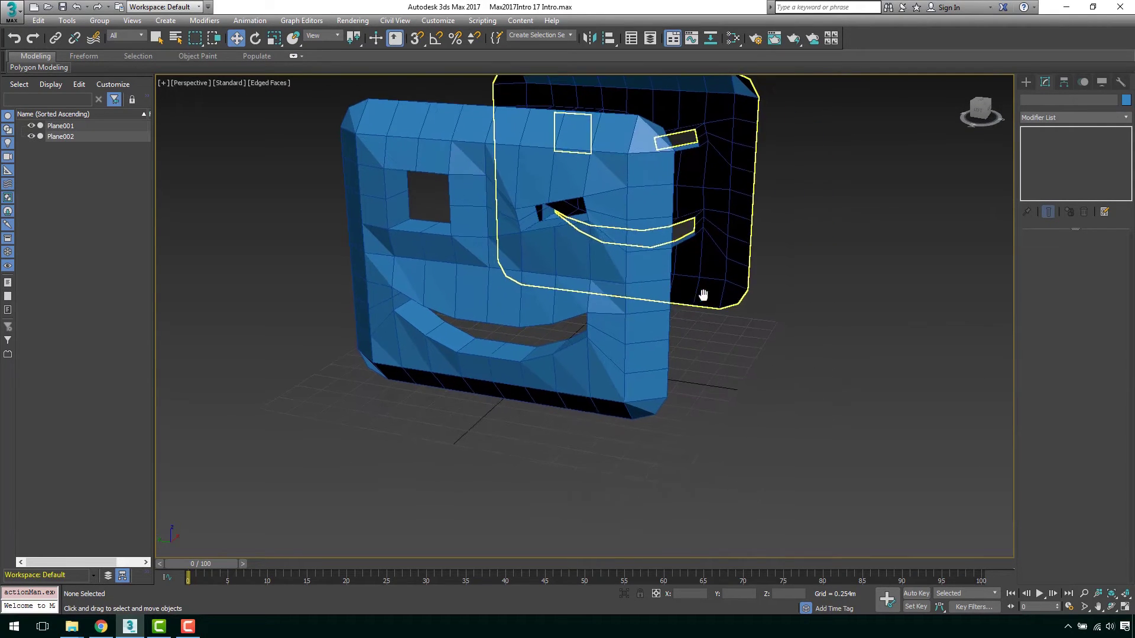
- Create a small standard-primitive sphere beside the face panel
click(1026, 83)
click(1049, 166)
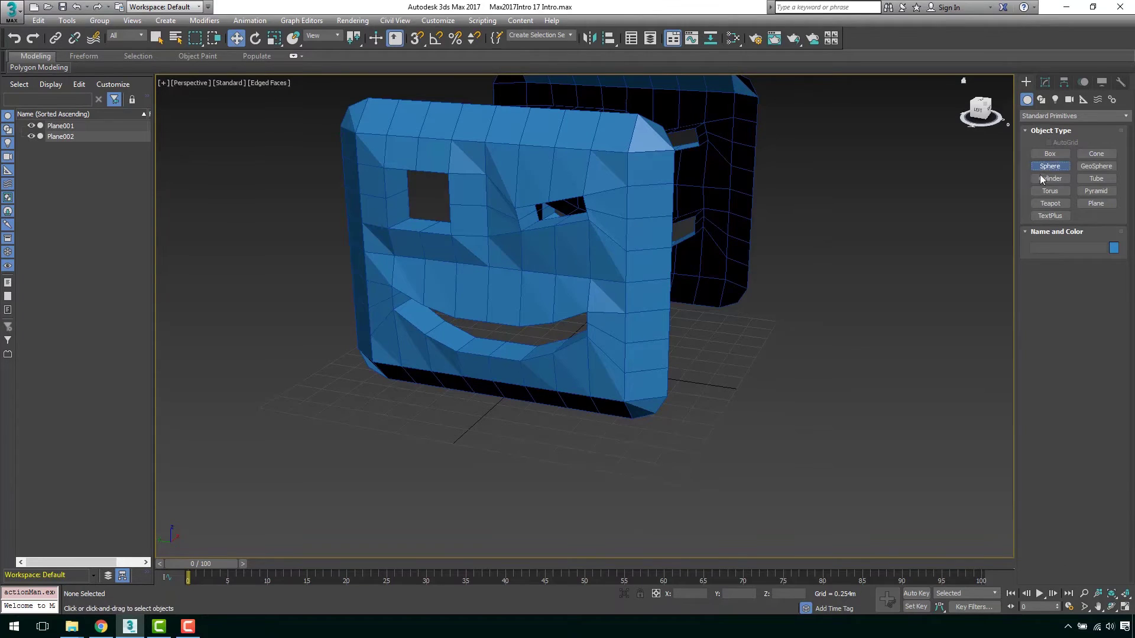
drag(786, 369, 807, 383)
key(w)
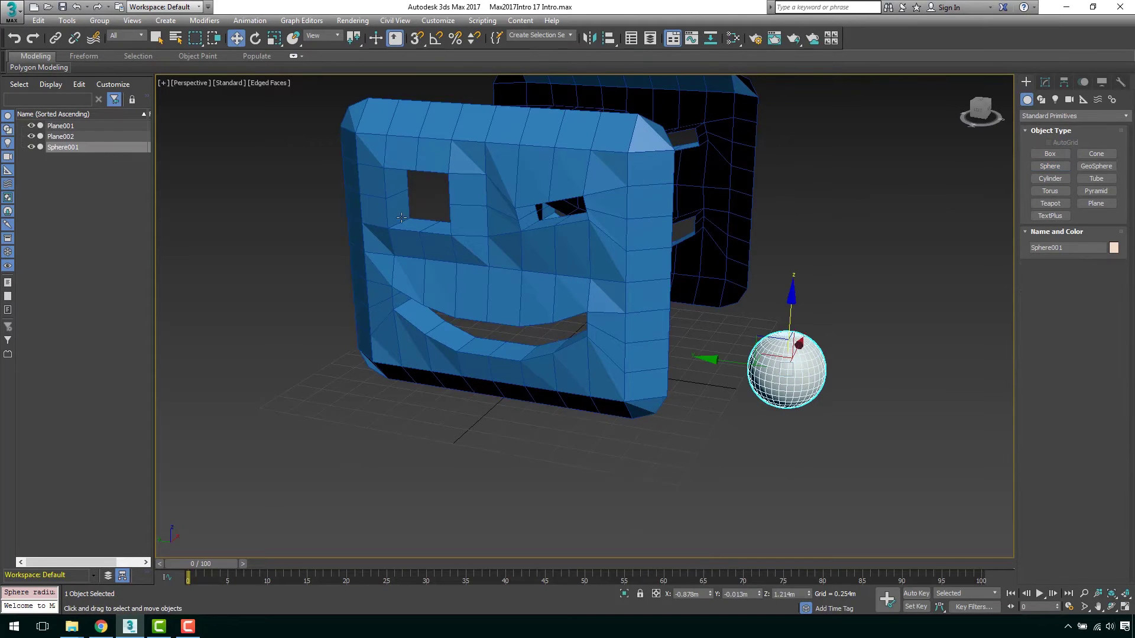
click(692, 405)
- Select Plane001 and turn on Affect Pivot Only in the Hierarchy settings
scroll(689, 378, up, 3)
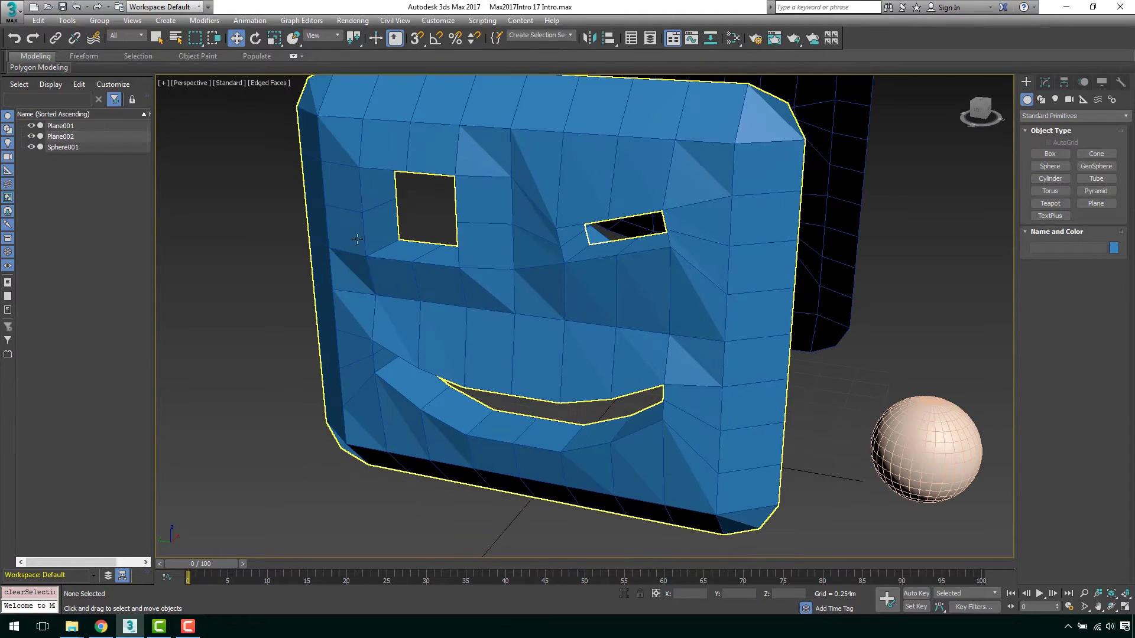
scroll(472, 237, down, 3)
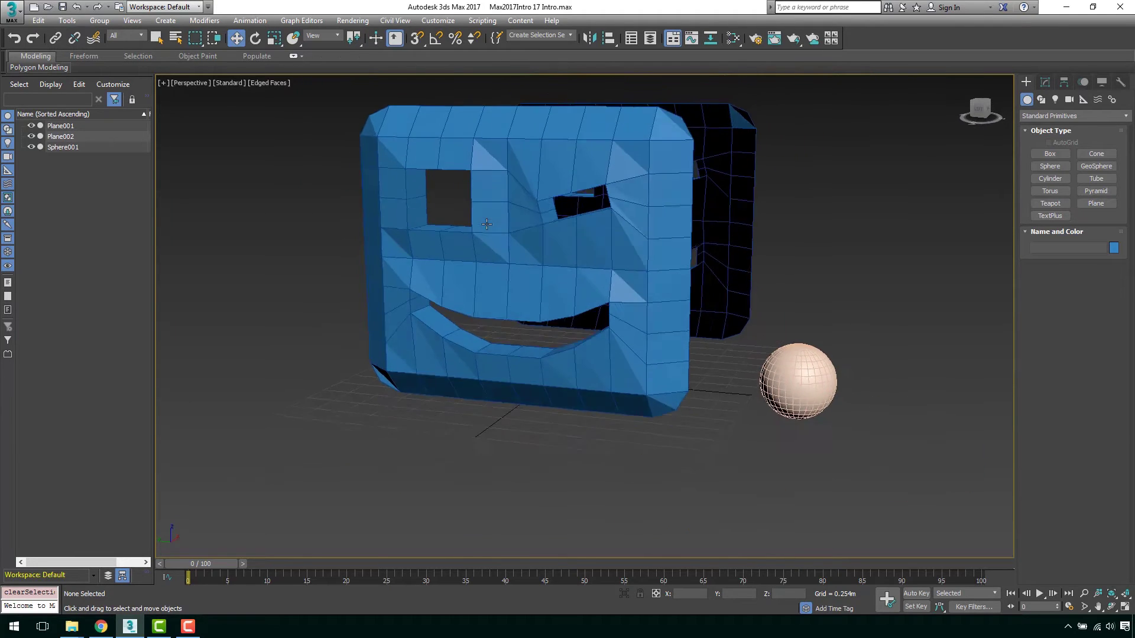
scroll(619, 264, up, 4)
mouse_move(620, 264)
alt+middle_down()
mouse_move(637, 317)
mouse_move(639, 250)
alt+middle_up()
click(640, 249)
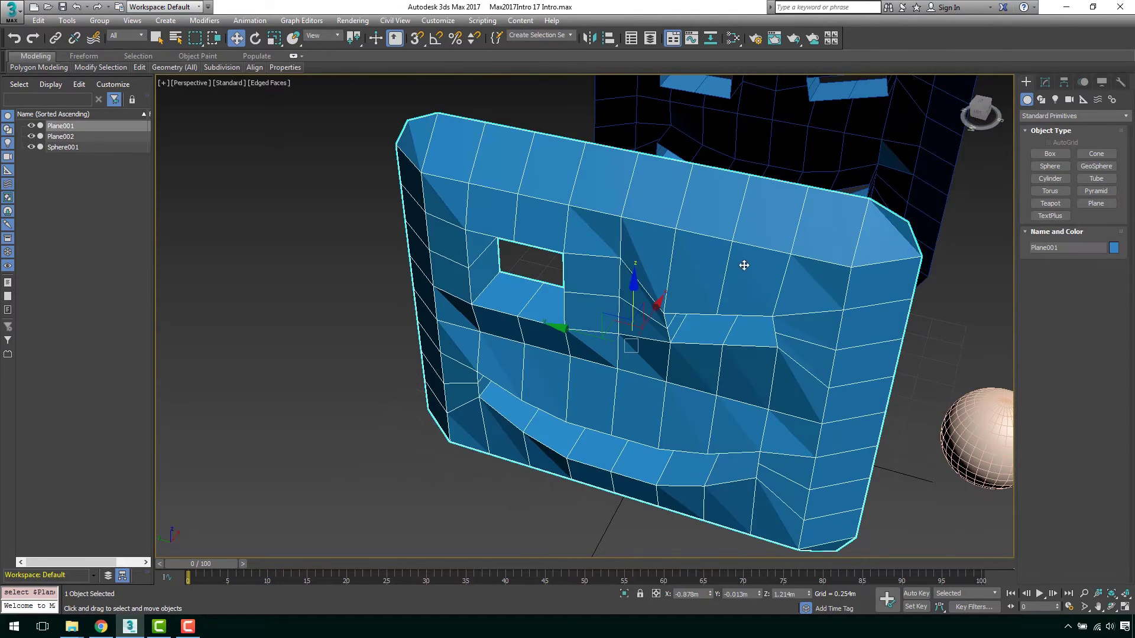
mouse_move(743, 264)
alt+middle_down()
mouse_move(676, 294)
mouse_move(778, 230)
alt+middle_up()
click(1063, 82)
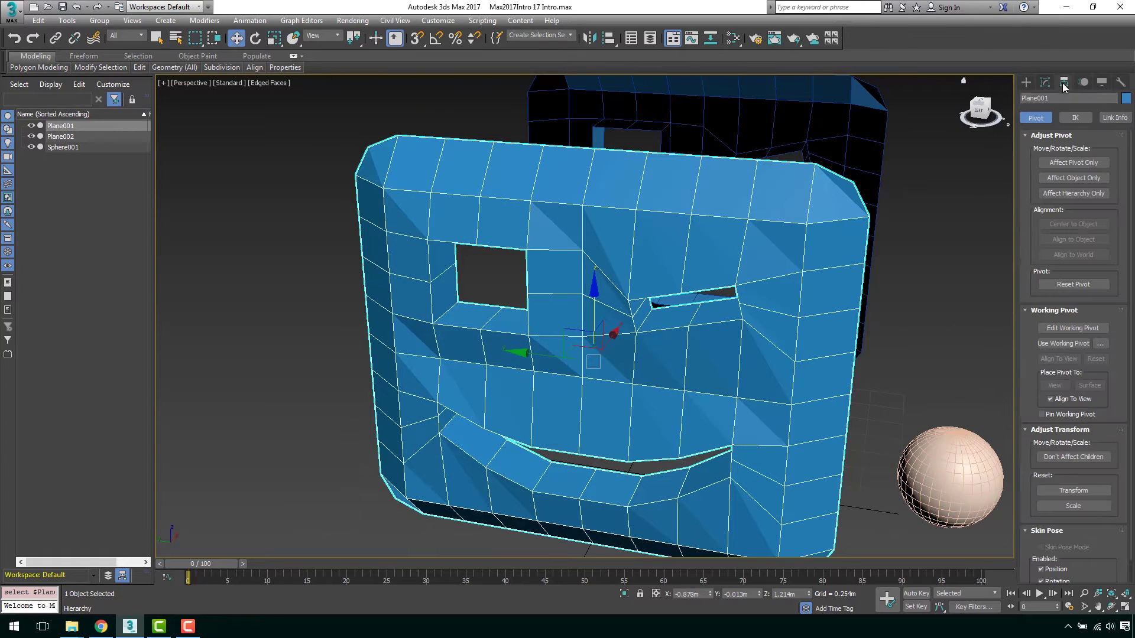
click(1083, 163)
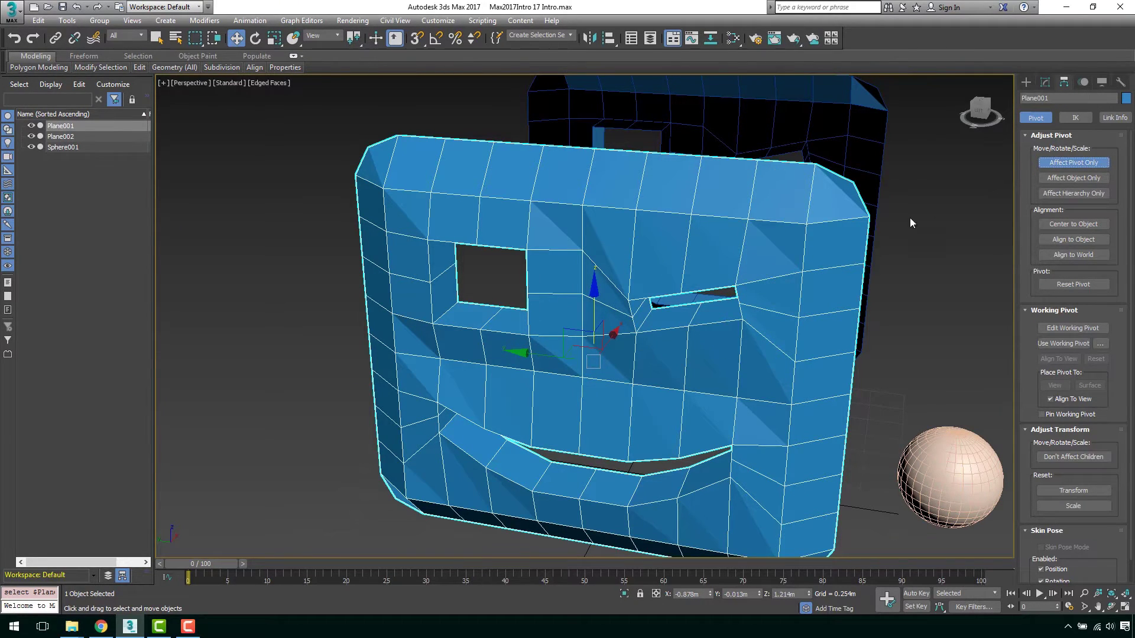
- In Left view, drag Plane001's pivot into the square eye hole and end pivot editing
alt+middle_drag(642, 322, 673, 290)
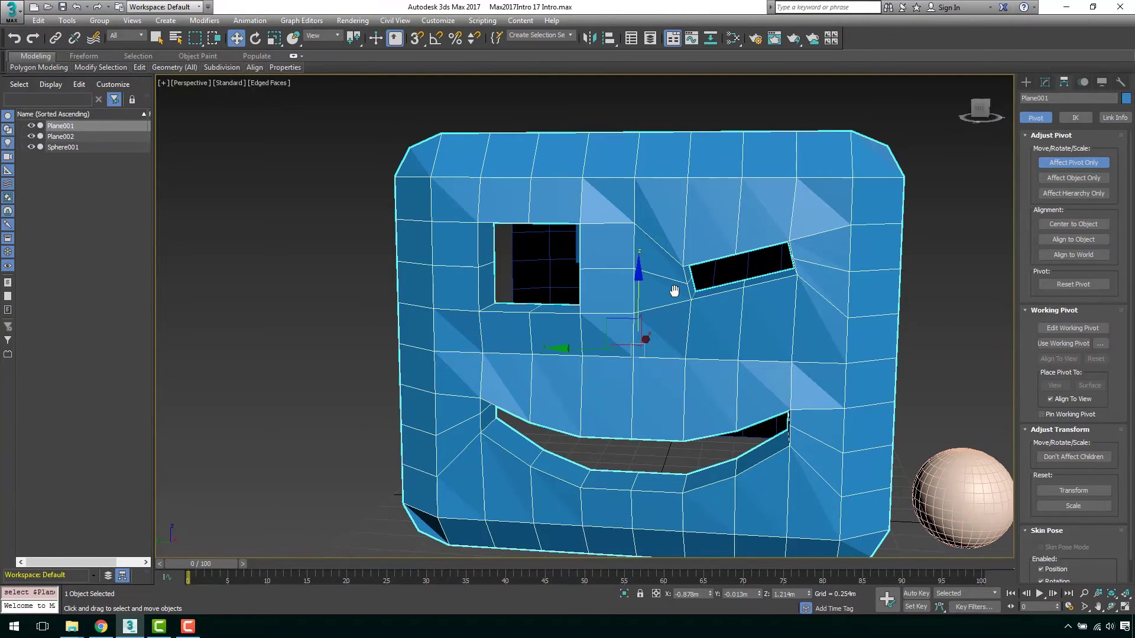
key(l)
scroll(650, 328, up, 5)
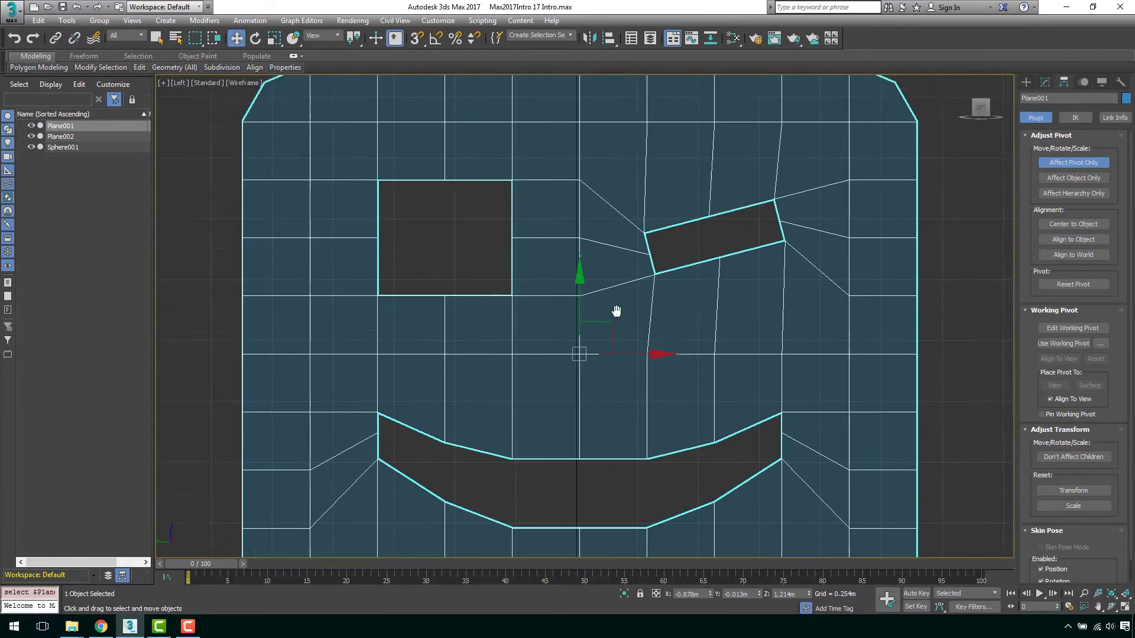
scroll(618, 310, up, 2)
drag(668, 369, 473, 204)
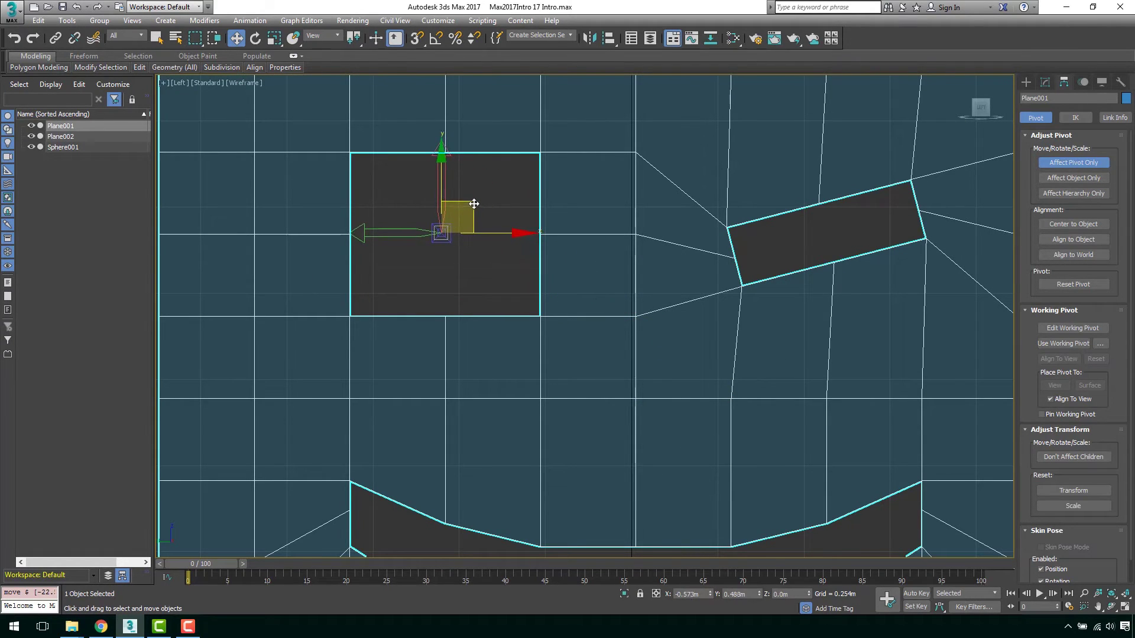
click(1073, 163)
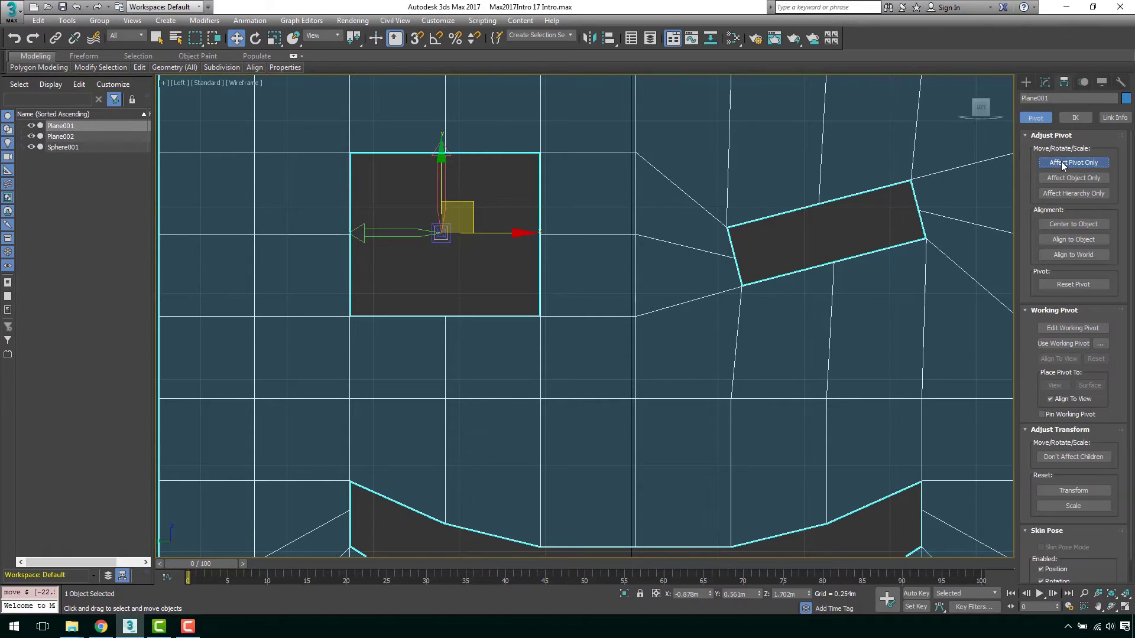
- Return to Perspective view and reselect the face panel beside the sphere
scroll(598, 275, down, 1)
scroll(600, 281, down, 4)
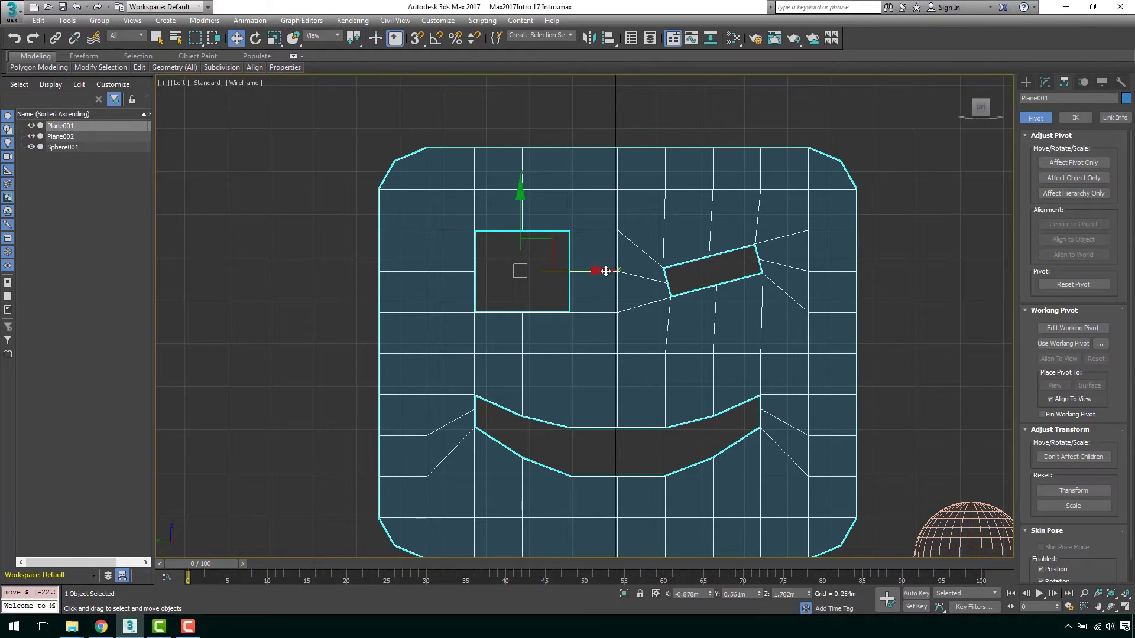
key(p)
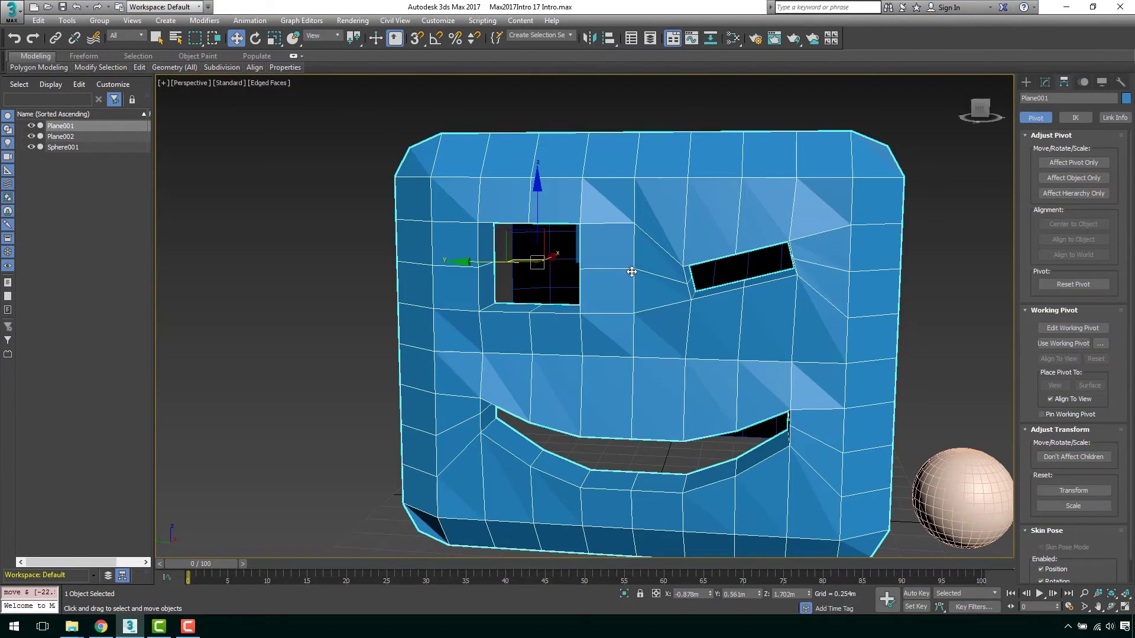
mouse_move(628, 268)
alt+middle_down()
mouse_move(679, 246)
mouse_move(770, 408)
alt+middle_up()
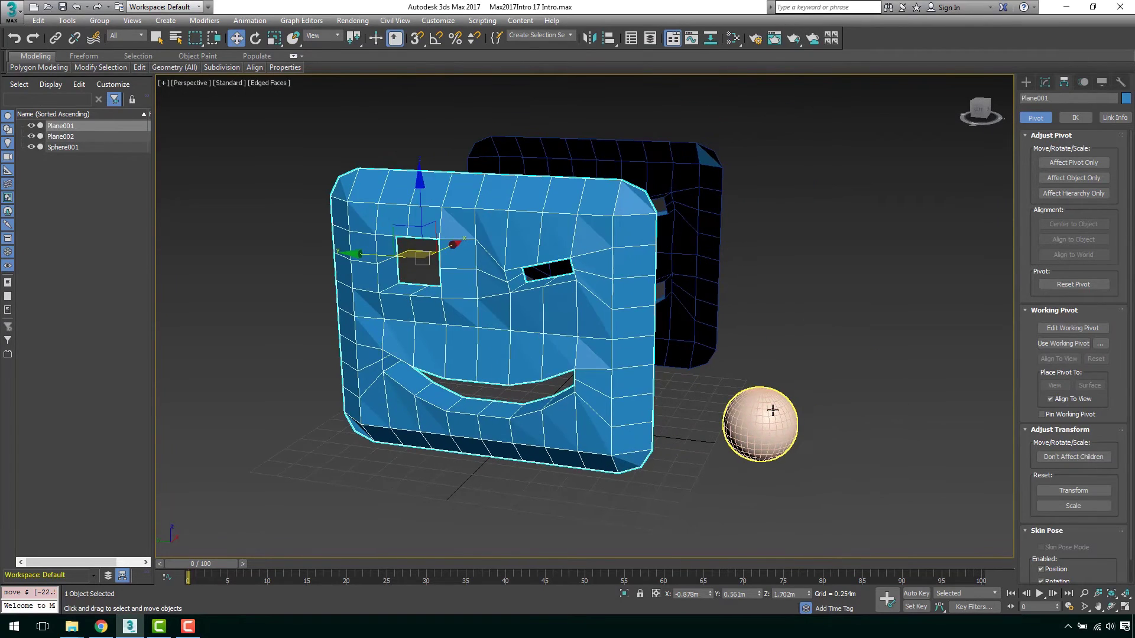
click(770, 410)
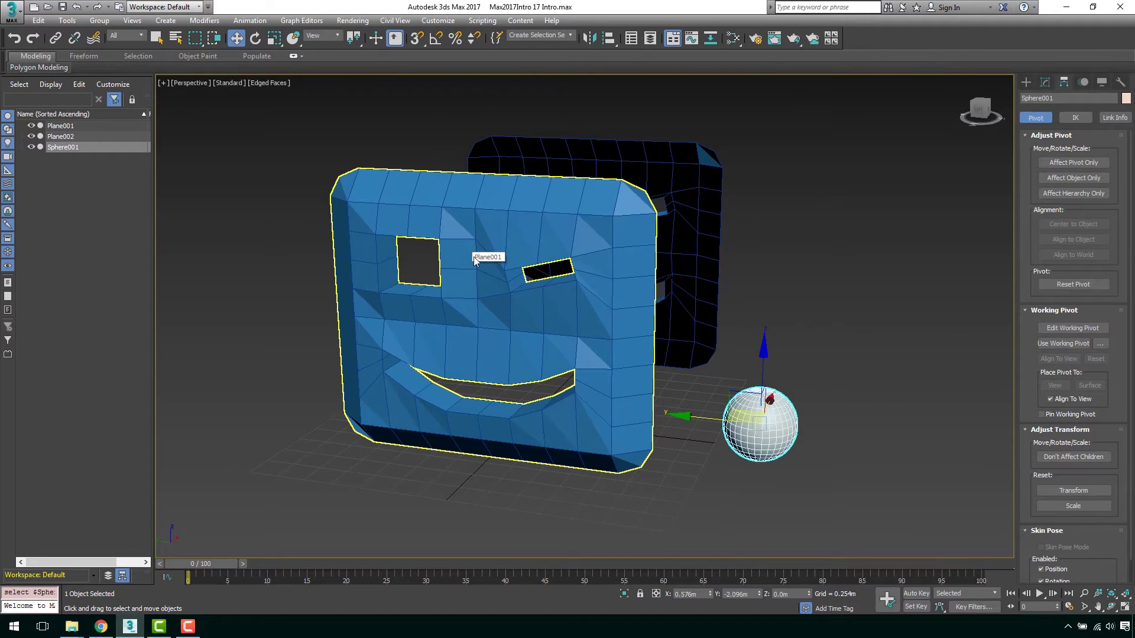
key(shift+z)
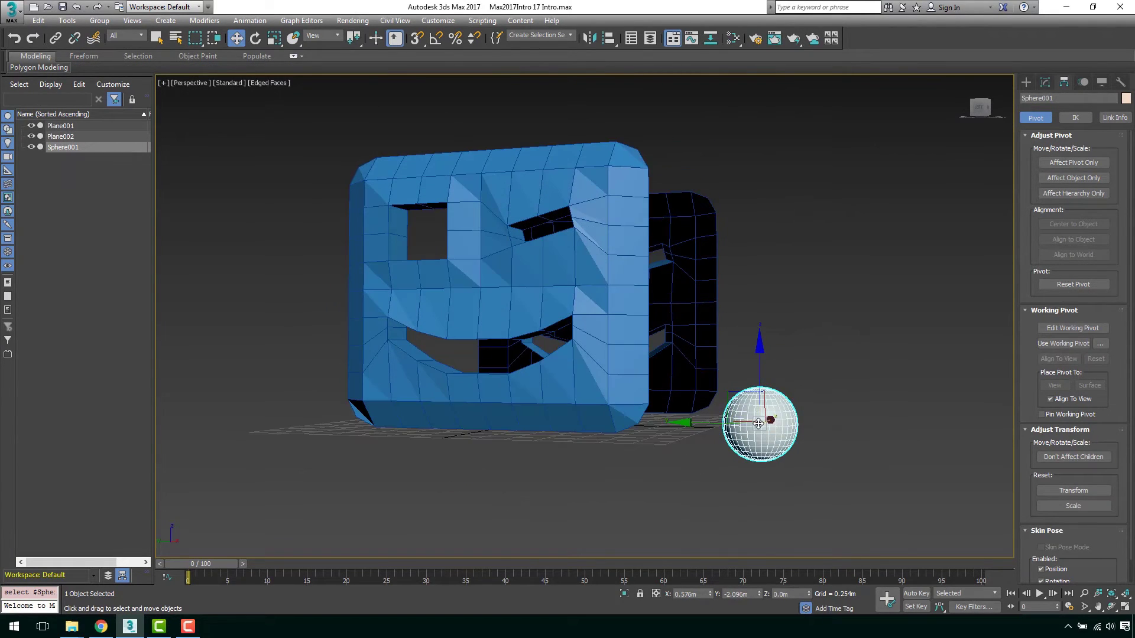
key(shift+z)
middle_drag(606, 334, 737, 338)
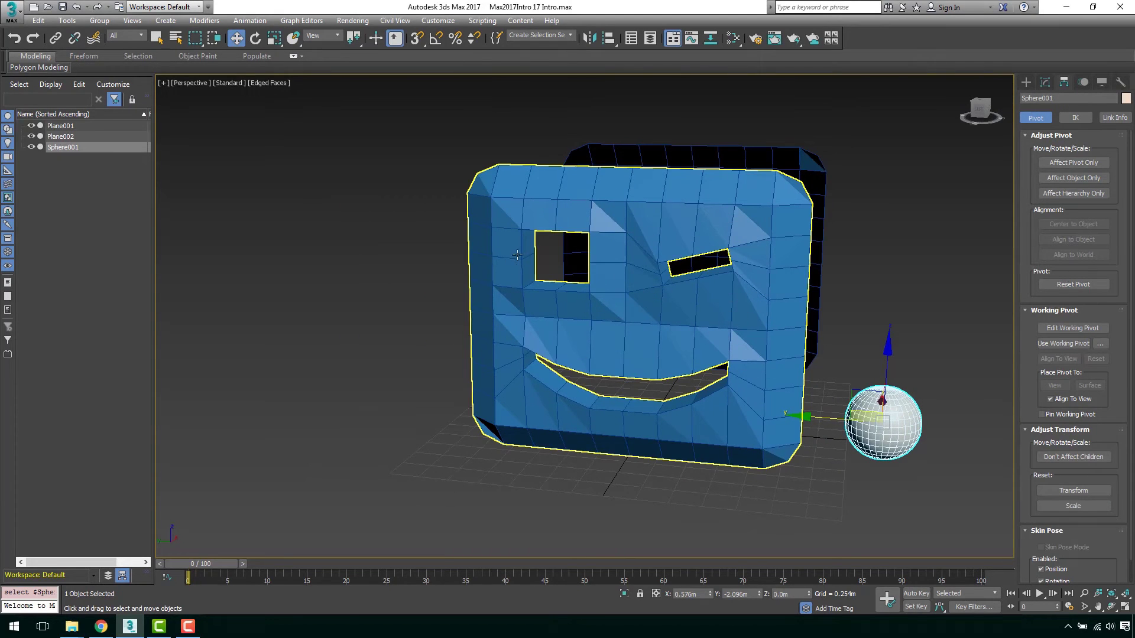
click(509, 216)
middle_drag(634, 271, 583, 276)
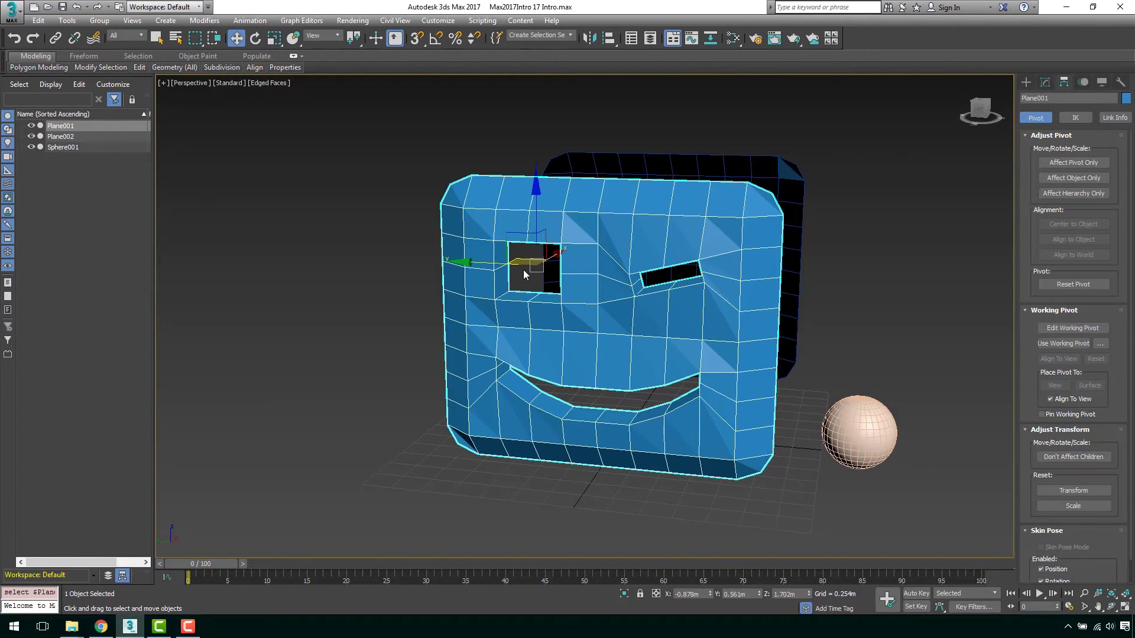
- Deselect the front plane and dismiss Align's no-objects-selected warning
middle_drag(523, 274, 467, 274)
click(829, 274)
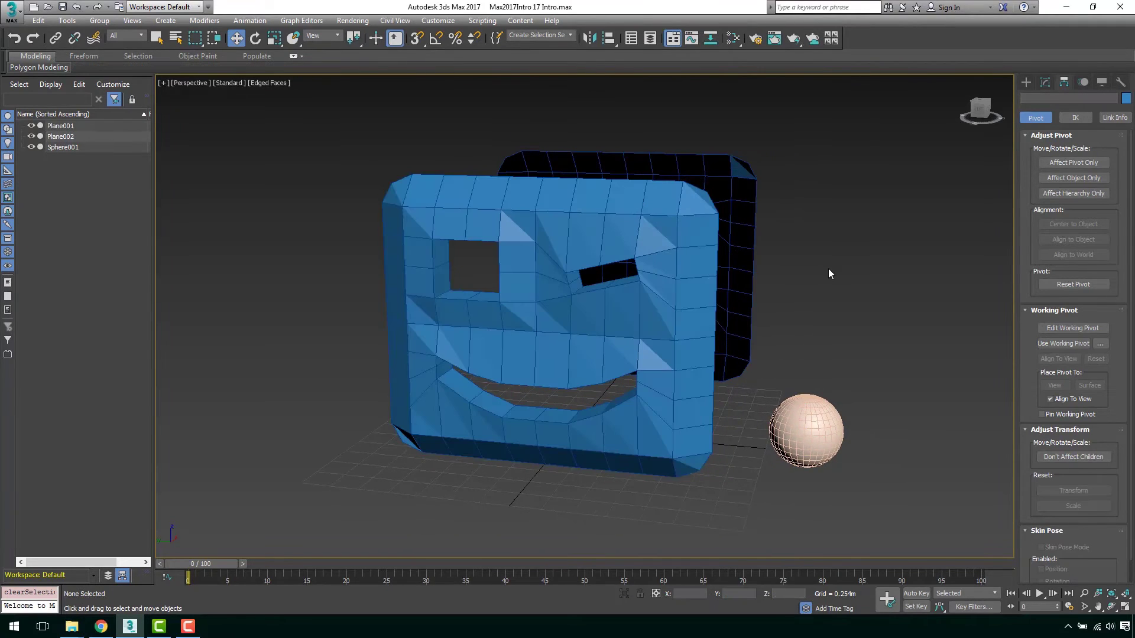
alt+middle_drag(827, 268, 798, 263)
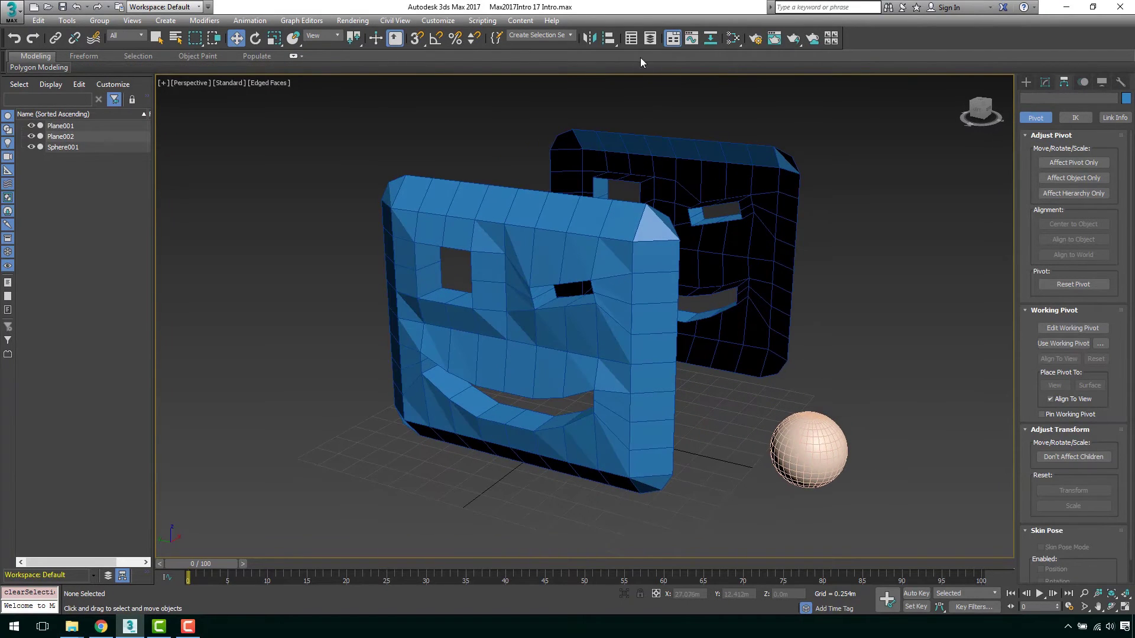
click(609, 39)
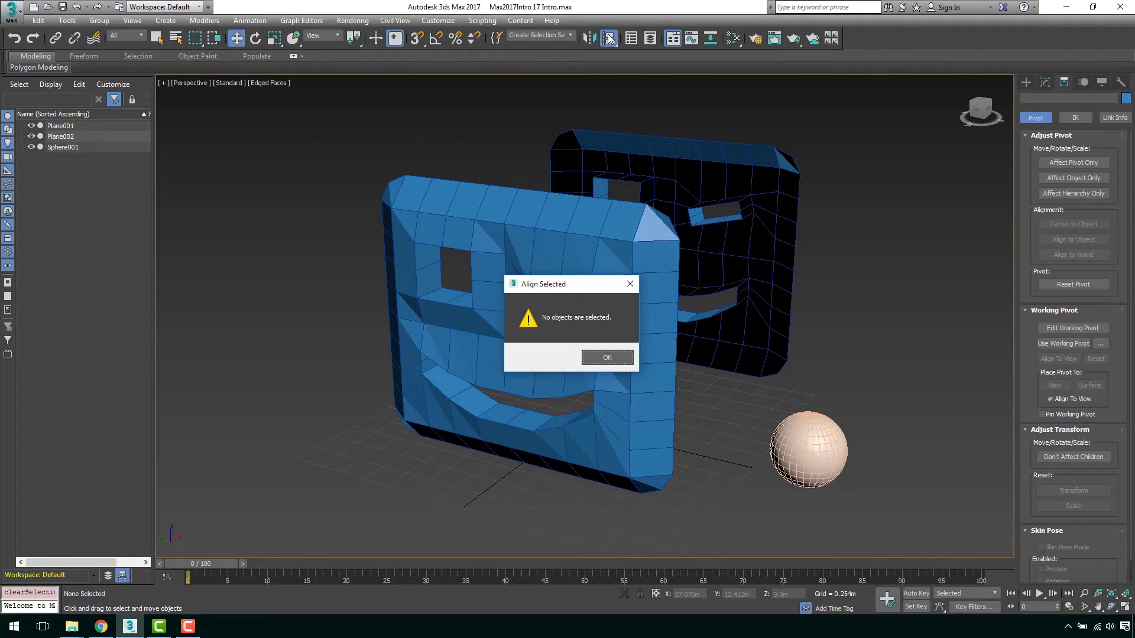
click(601, 353)
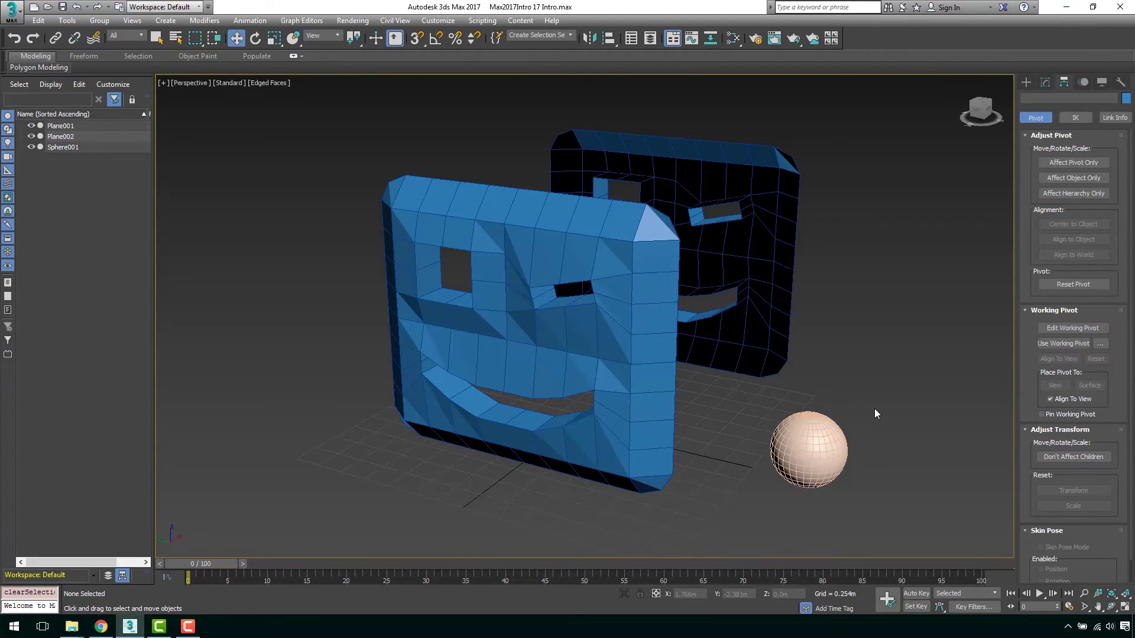
- Select Sphere001 and begin aligning it to a target object
drag(875, 414, 767, 497)
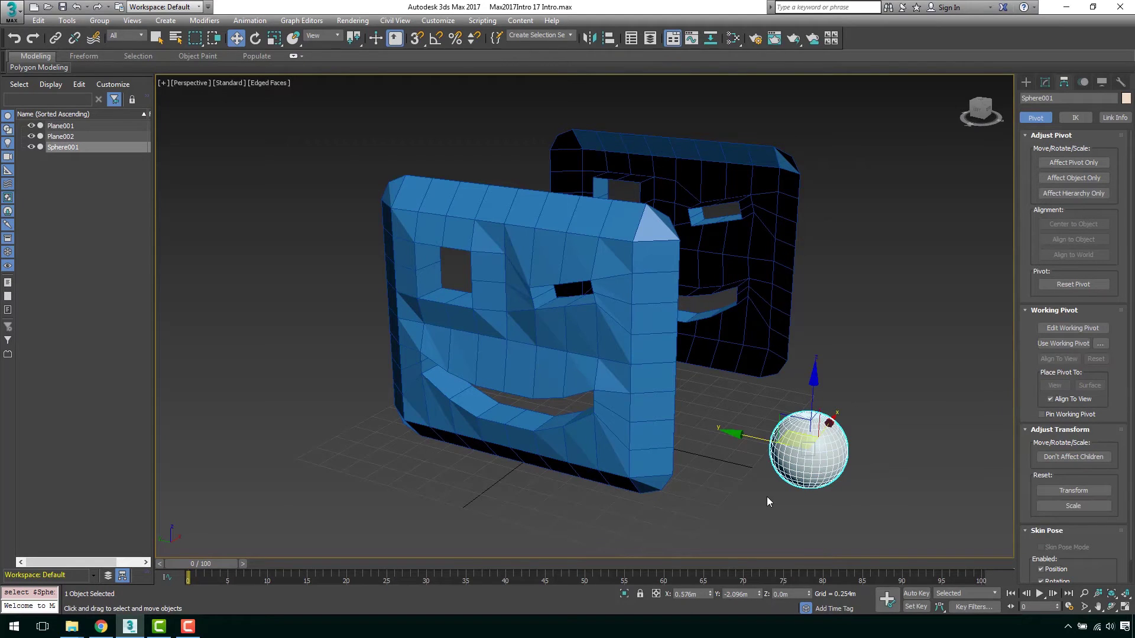
click(613, 44)
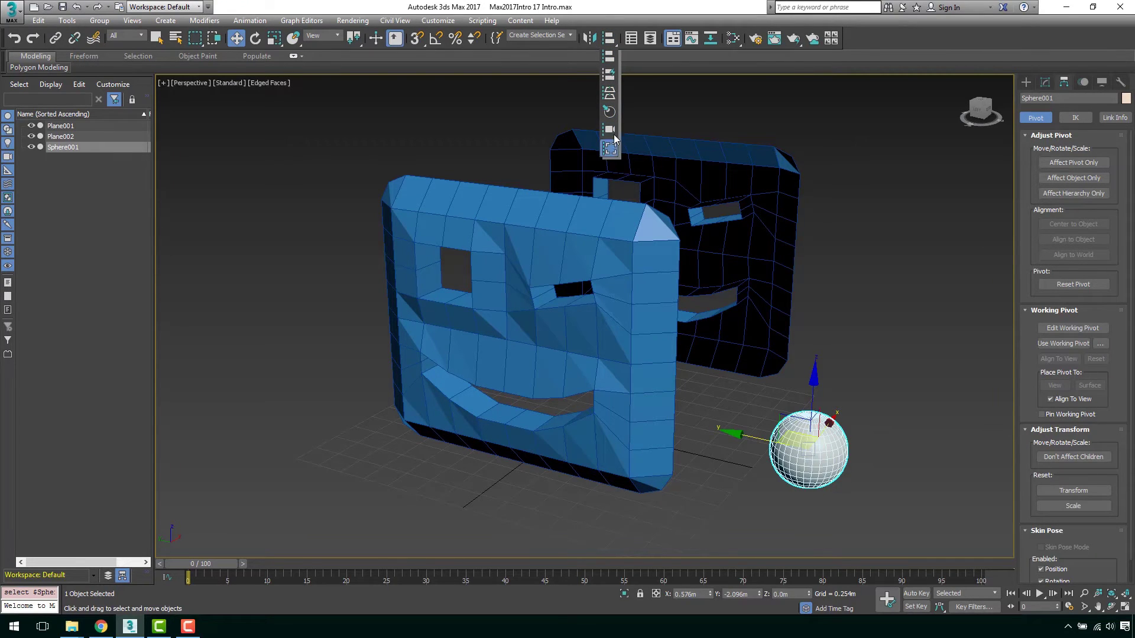
click(615, 44)
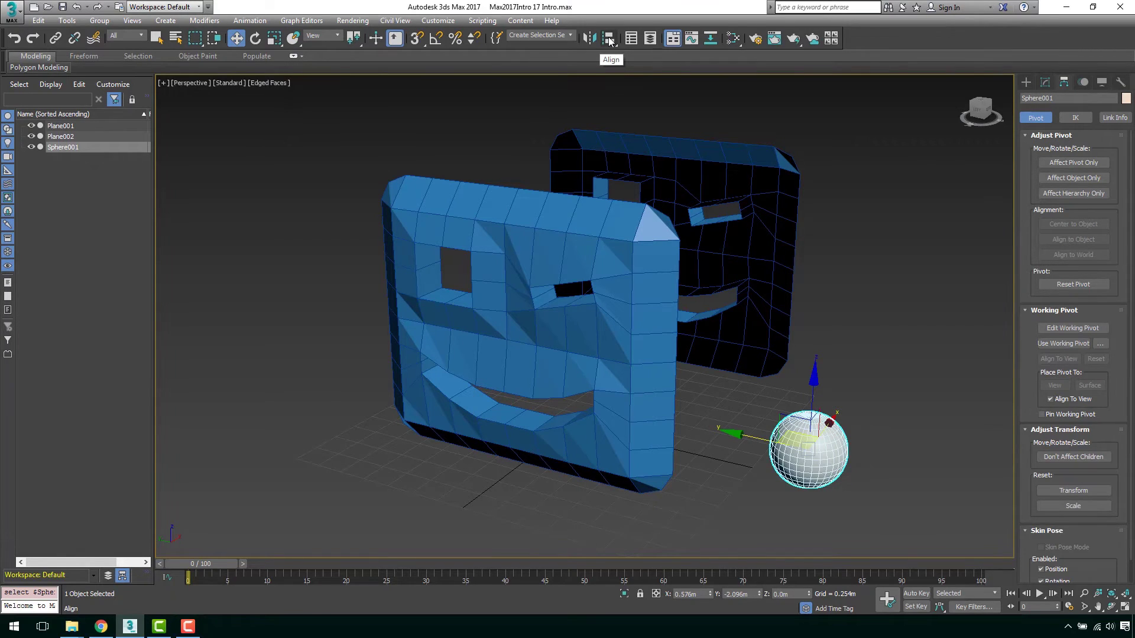
click(610, 42)
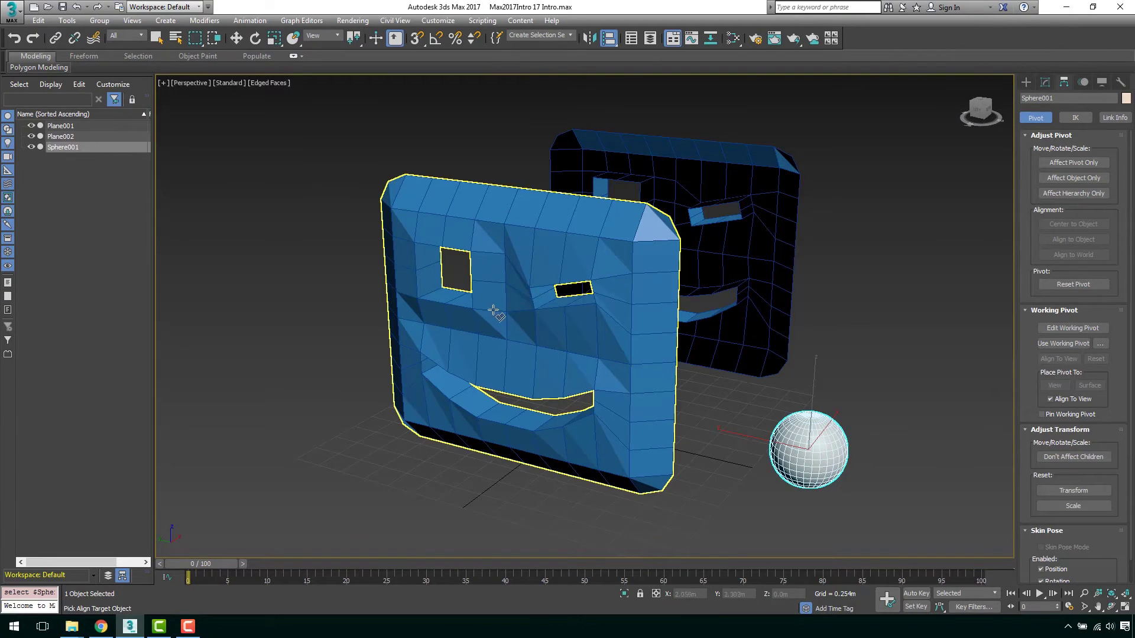
- Align Sphere001 to Plane001 pivot-to-pivot, after trying Minimum, Maximum and Center
click(476, 212)
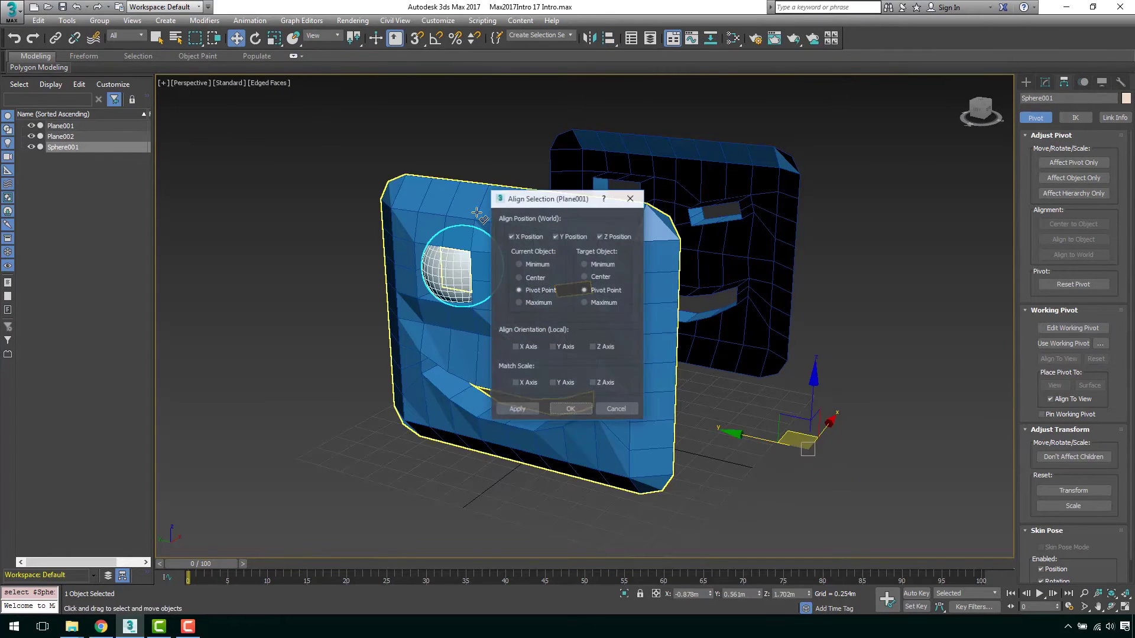
drag(545, 202, 864, 163)
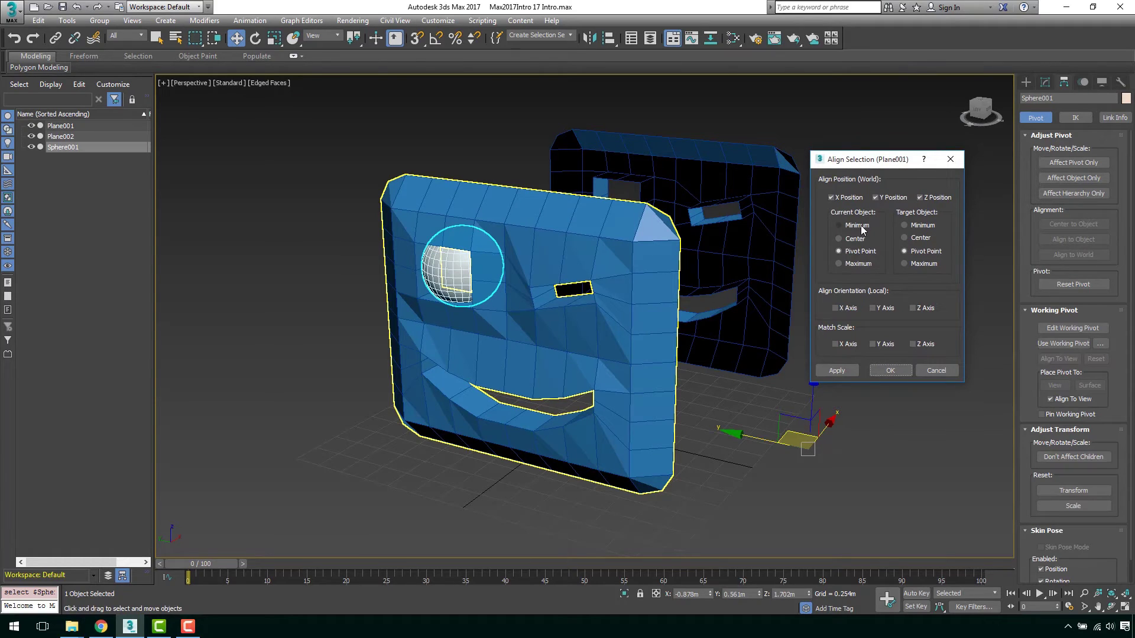
click(839, 225)
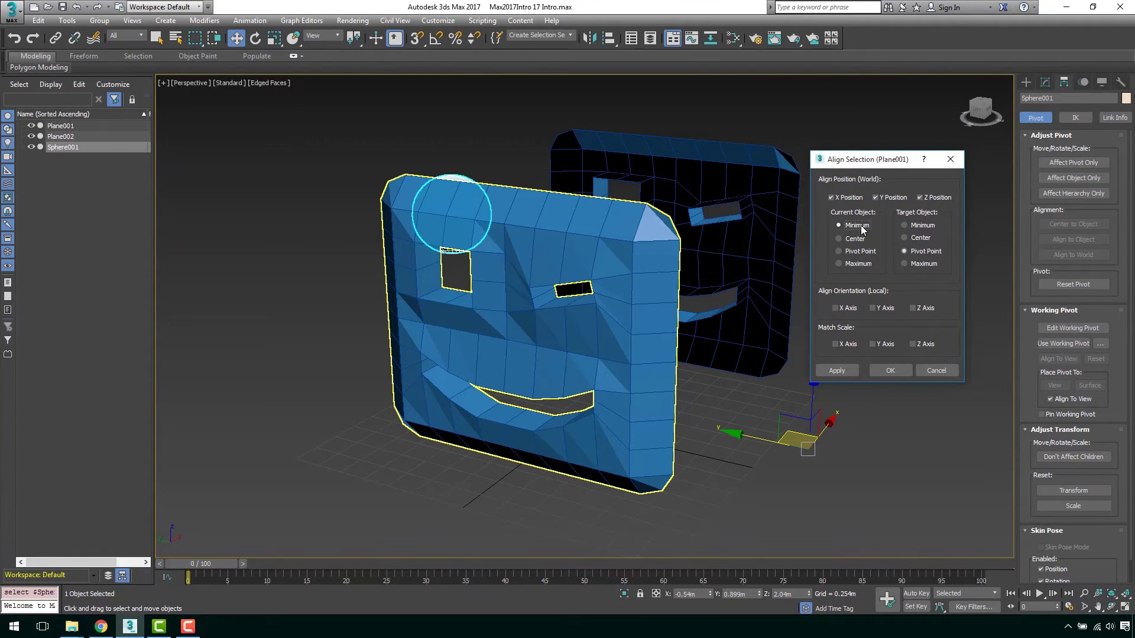
click(912, 227)
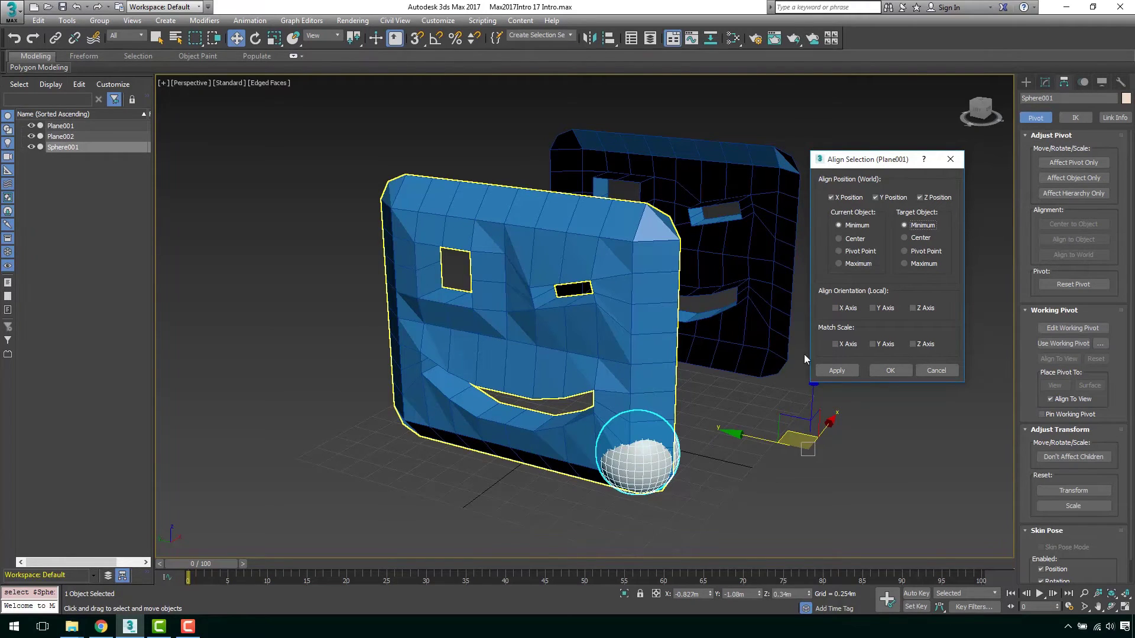
click(855, 262)
click(913, 263)
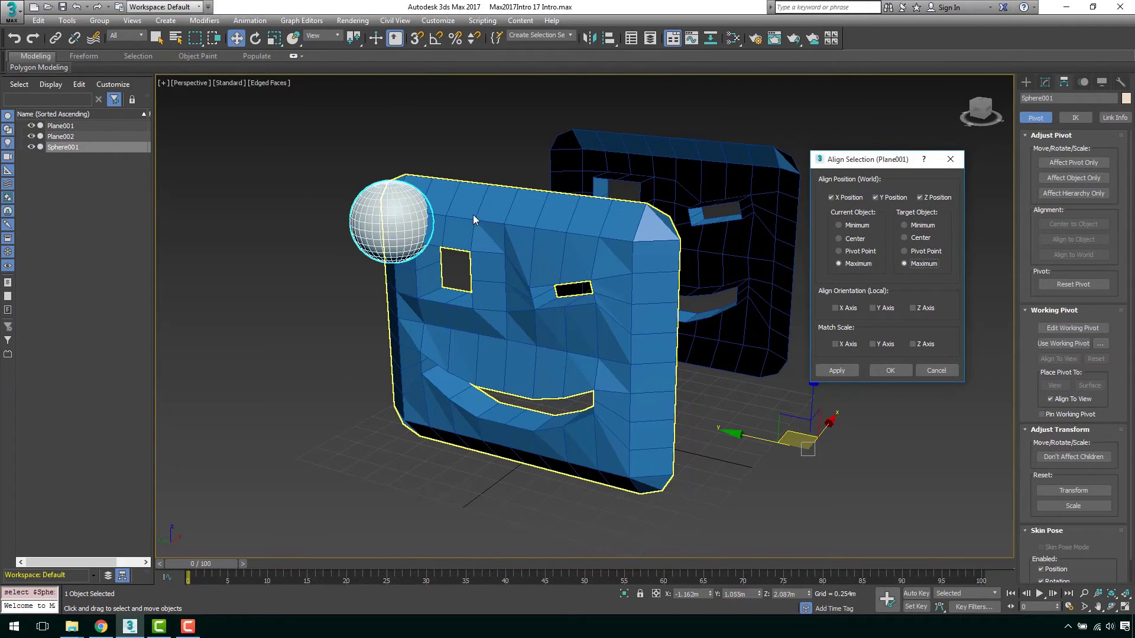
click(839, 239)
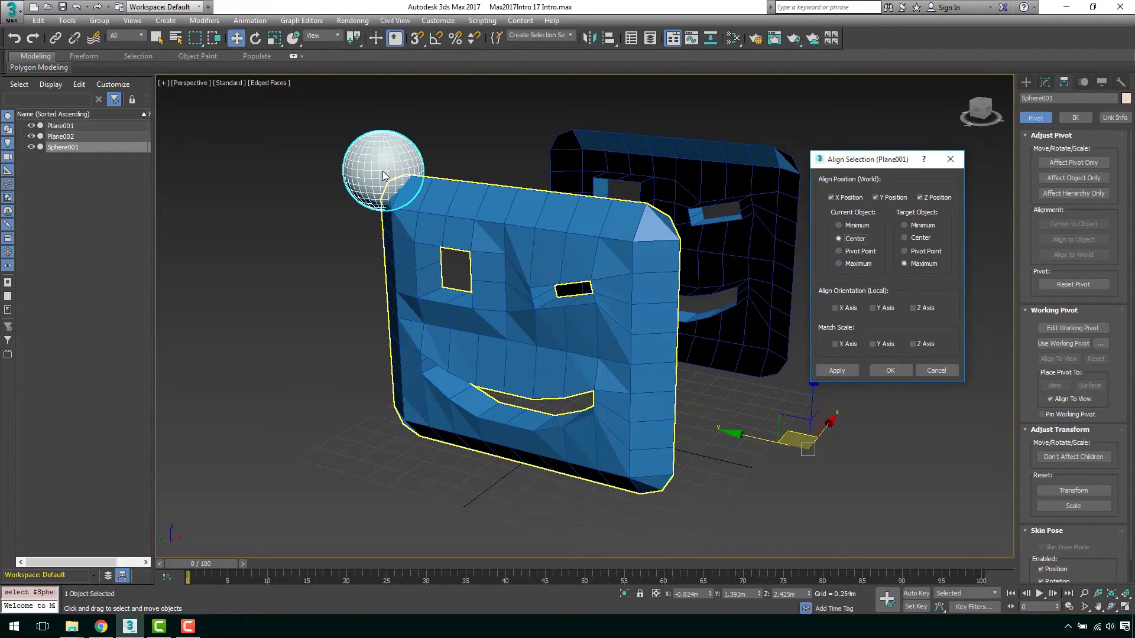
click(904, 238)
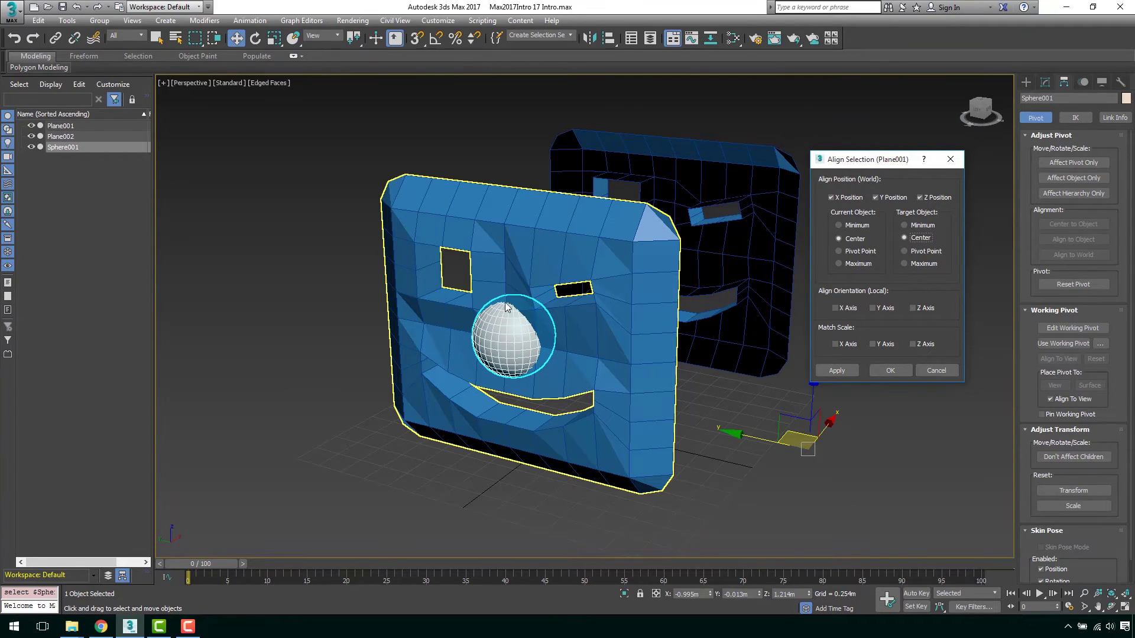
click(839, 251)
click(904, 251)
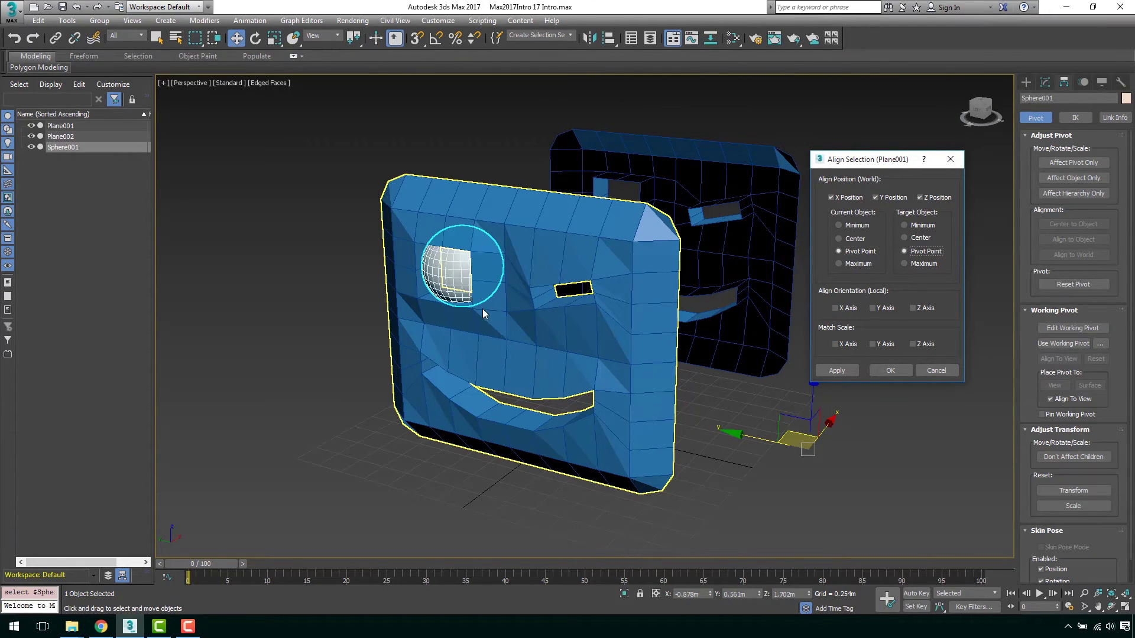
click(888, 370)
- Turn off edged faces and orbit to inspect the eyeball from front and side
scroll(671, 348, up, 2)
scroll(671, 349, up, 4)
scroll(670, 349, up, 3)
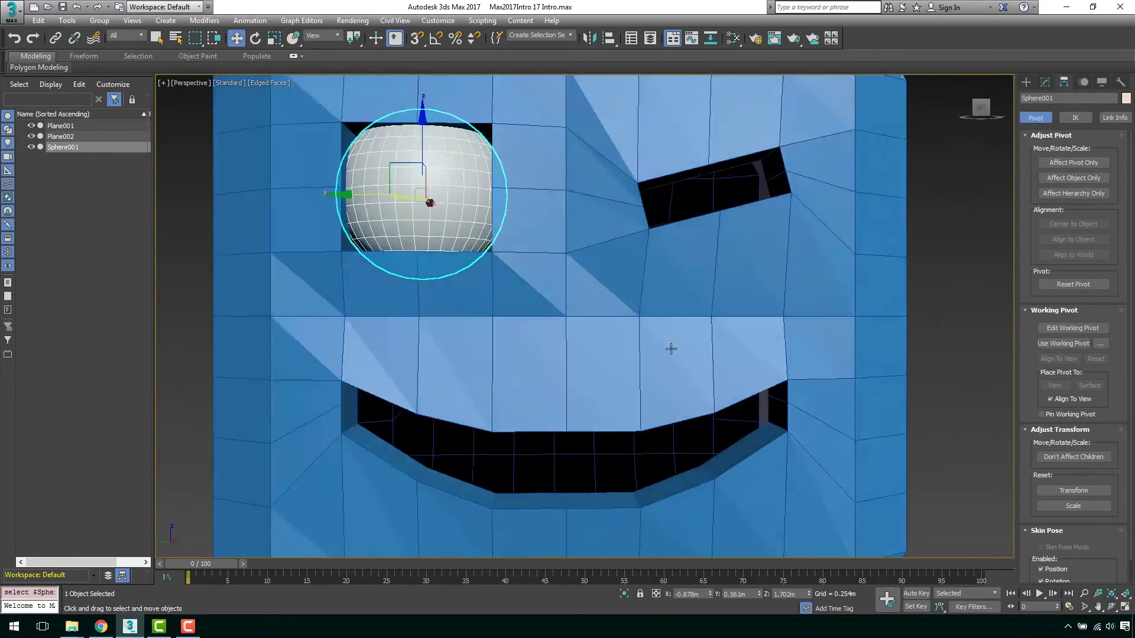
alt+middle_drag(671, 348, 608, 348)
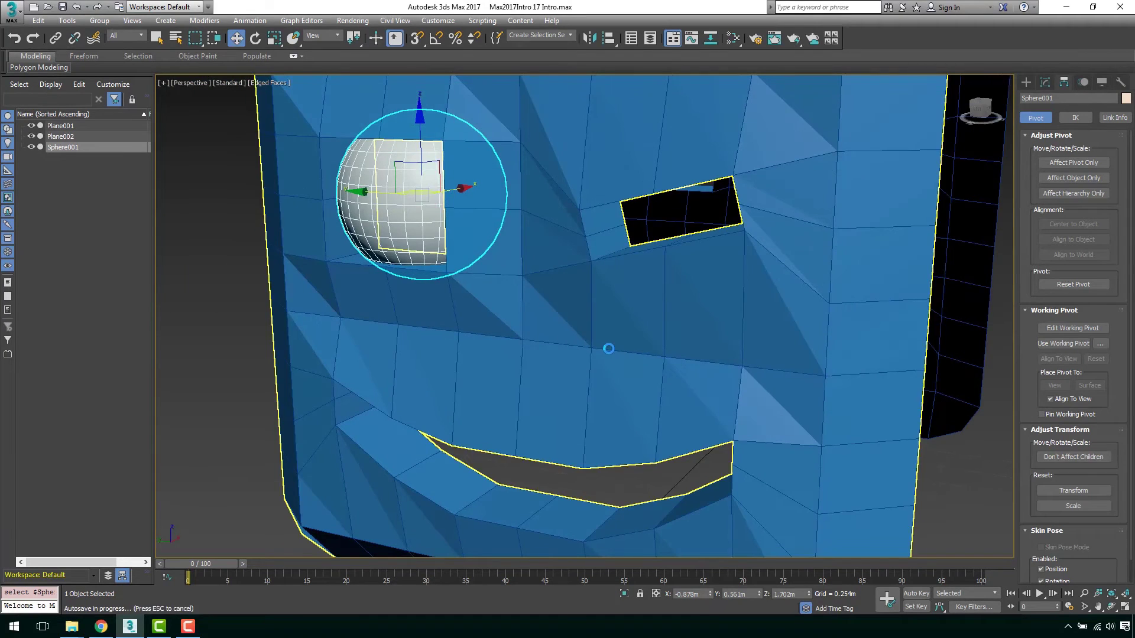
scroll(599, 392, down, 4)
key(F4)
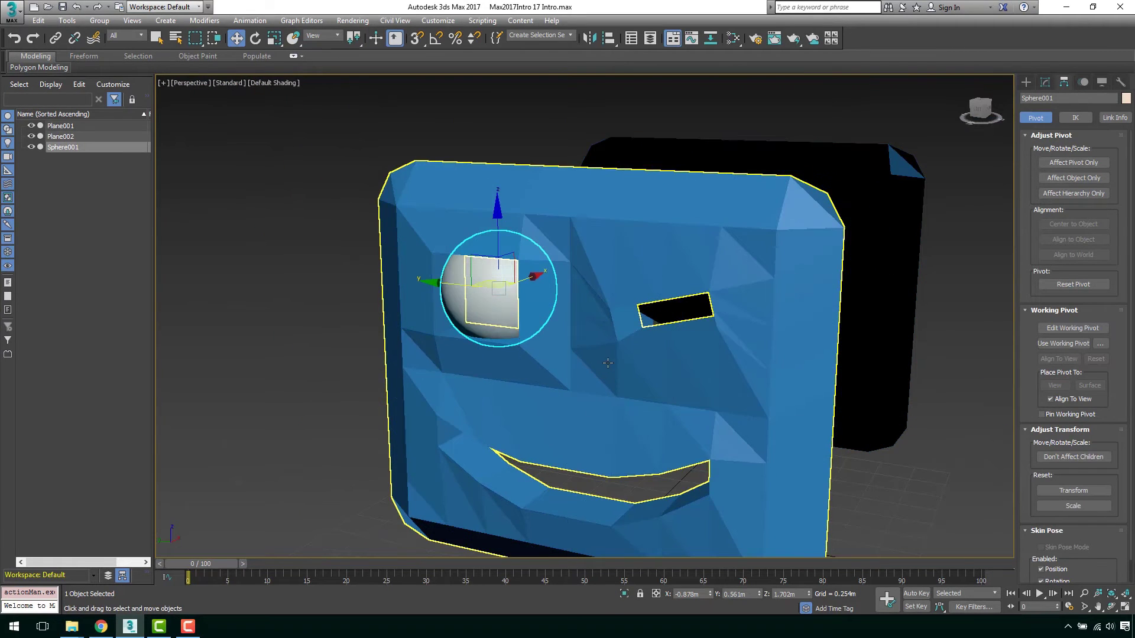
alt+middle_drag(610, 376, 892, 352)
click(892, 352)
scroll(811, 301, down, 3)
mouse_move(812, 302)
alt+middle_down()
mouse_move(763, 337)
mouse_move(796, 319)
mouse_move(689, 302)
alt+middle_up()
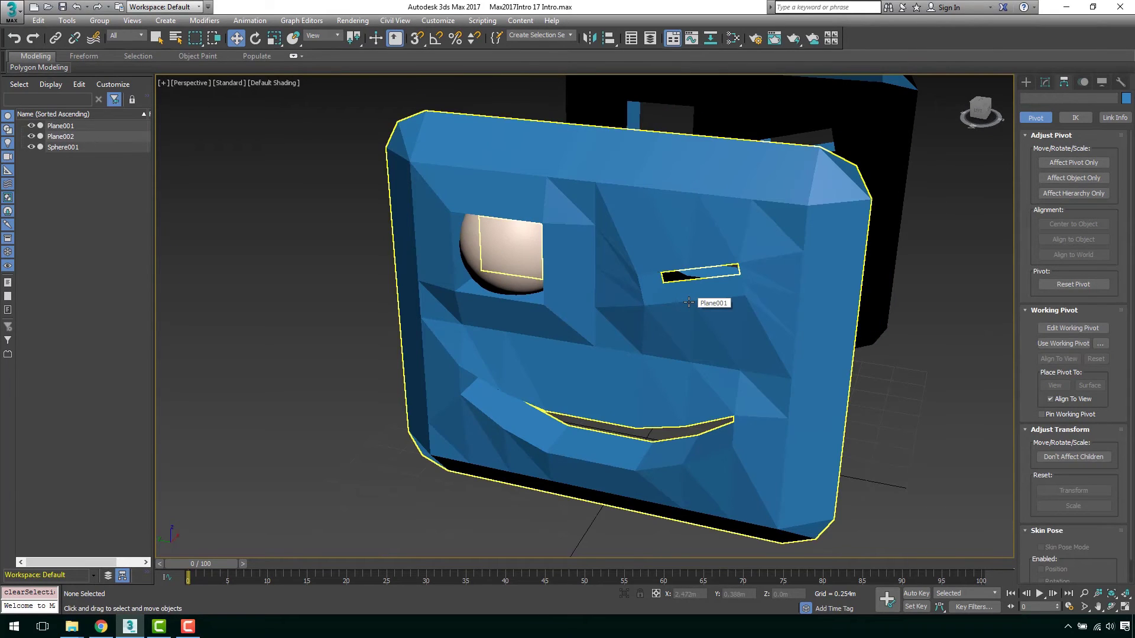
alt+middle_drag(688, 303, 624, 317)
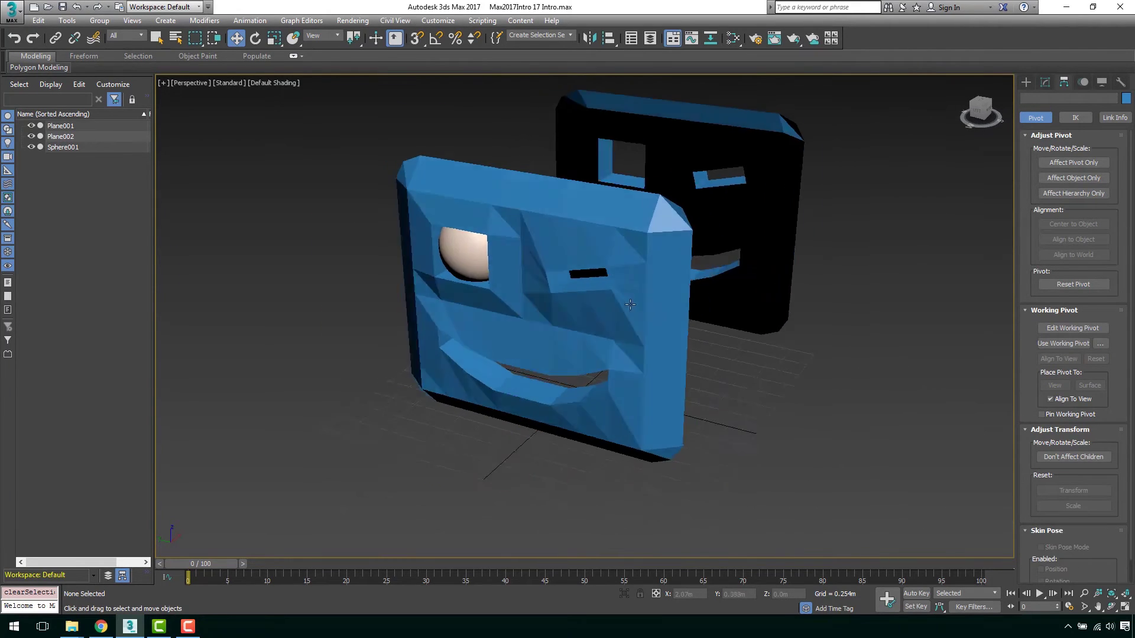
scroll(625, 316, down, 2)
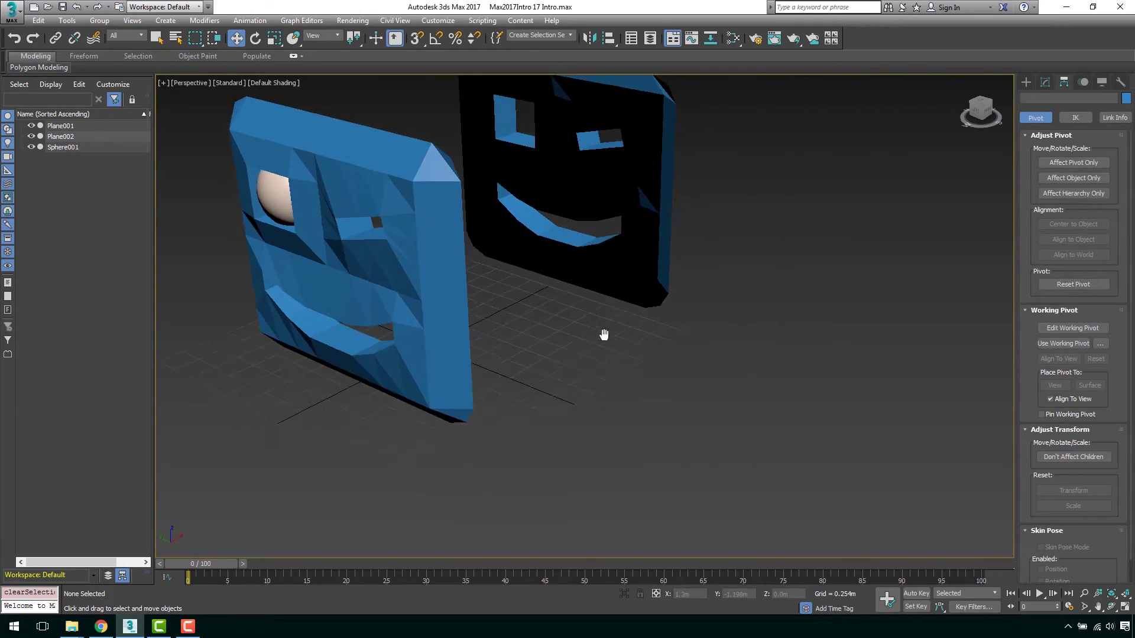
scroll(602, 331, down, 3)
- Create a long, thin flat box on the grid beside the two faces
click(1026, 83)
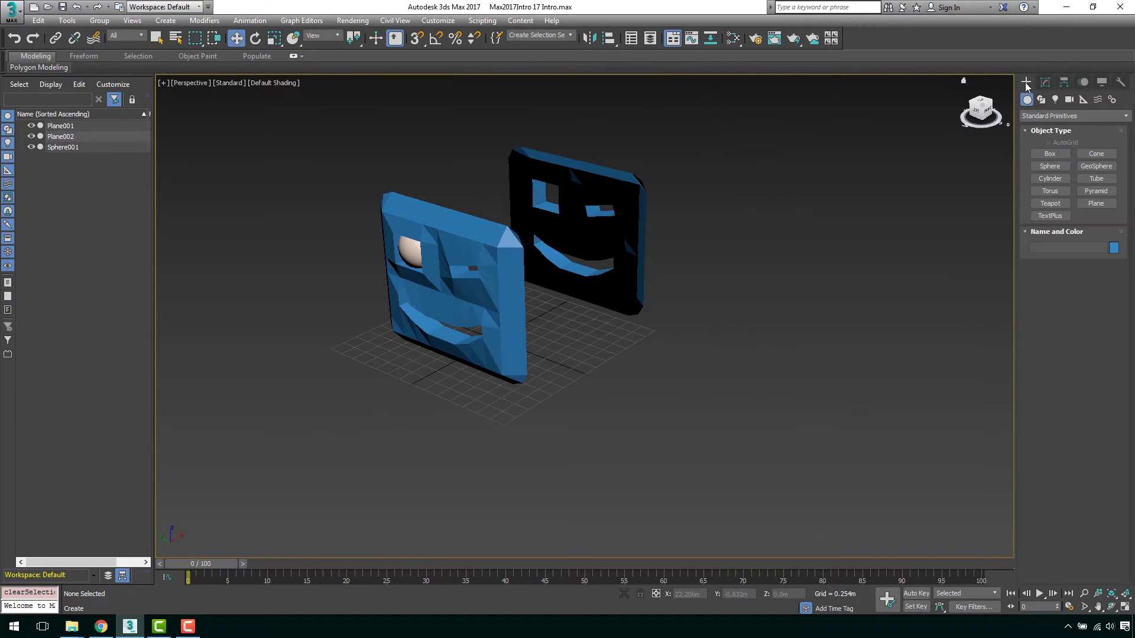
click(1050, 153)
drag(689, 253, 570, 463)
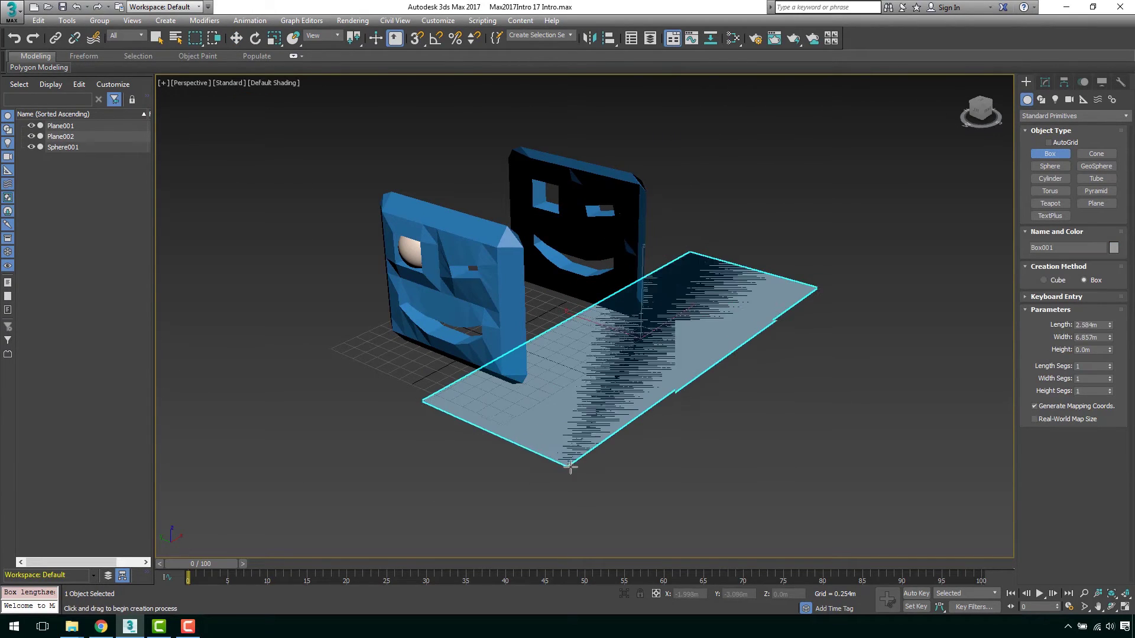
click(568, 461)
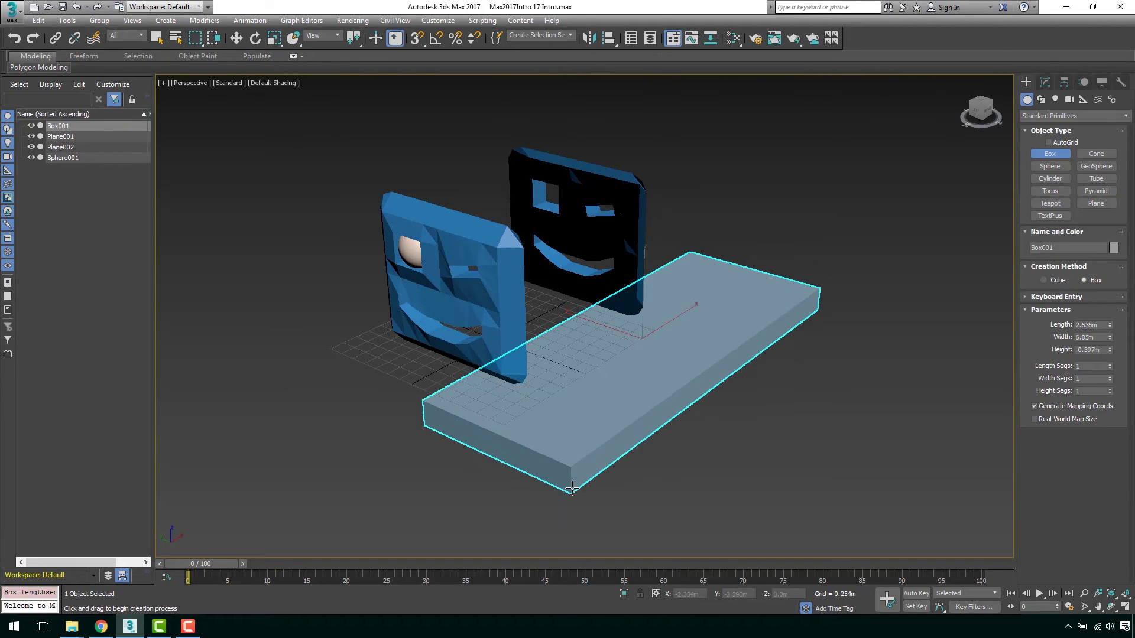
key(w)
- Turn edged faces back on and tilt the box around its Y axis, producing a clone
key(F4)
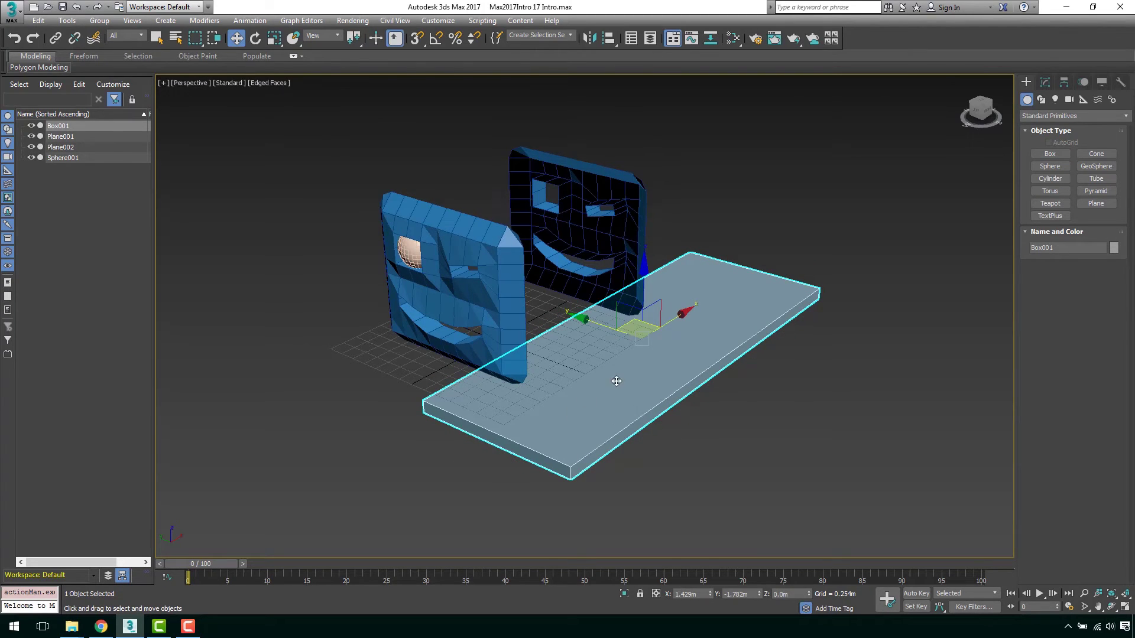
scroll(610, 320, up, 3)
scroll(638, 295, down, 2)
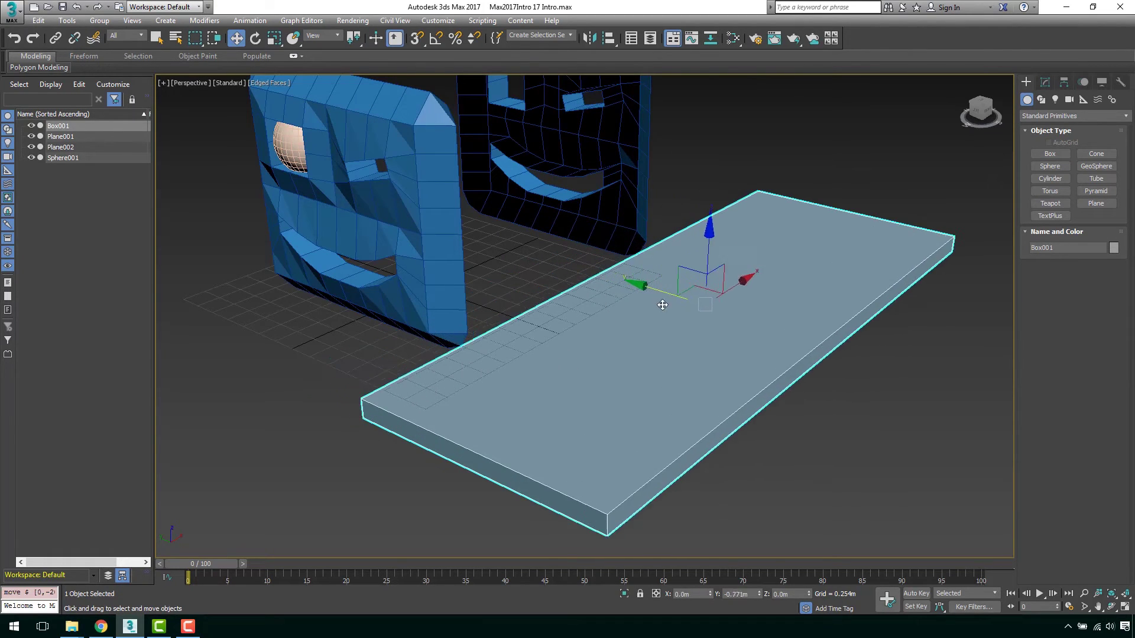
scroll(685, 314, down, 2)
scroll(662, 304, down, 3)
scroll(684, 315, down, 2)
key(e)
alt+middle_drag(684, 316, 671, 275)
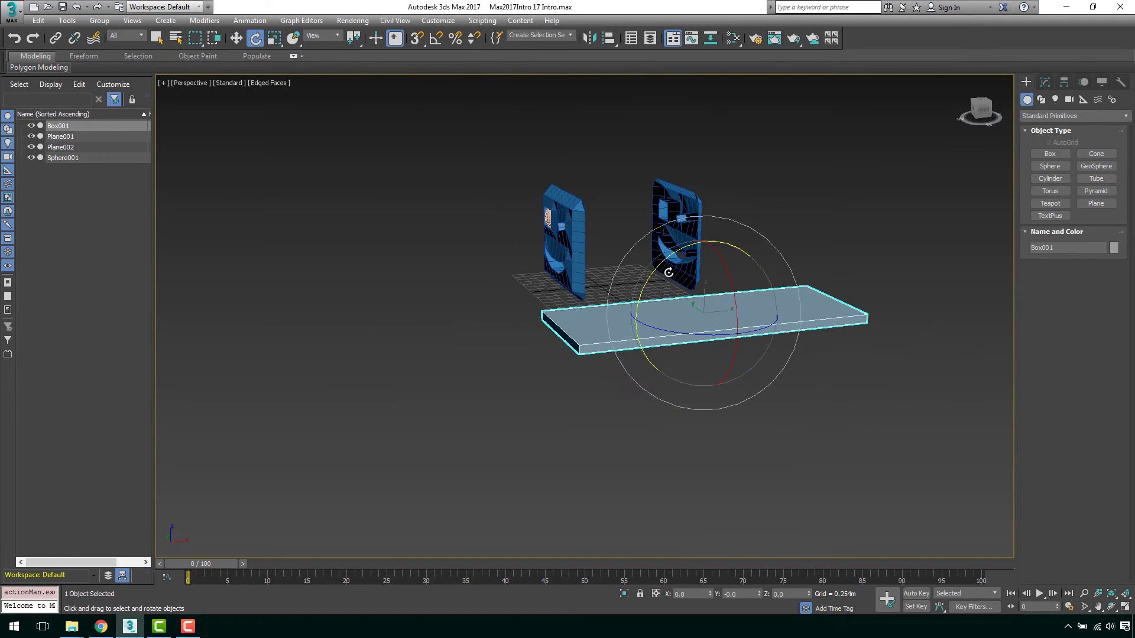
mouse_move(669, 263)
mouse_down()
mouse_move(638, 282)
mouse_move(674, 240)
mouse_up()
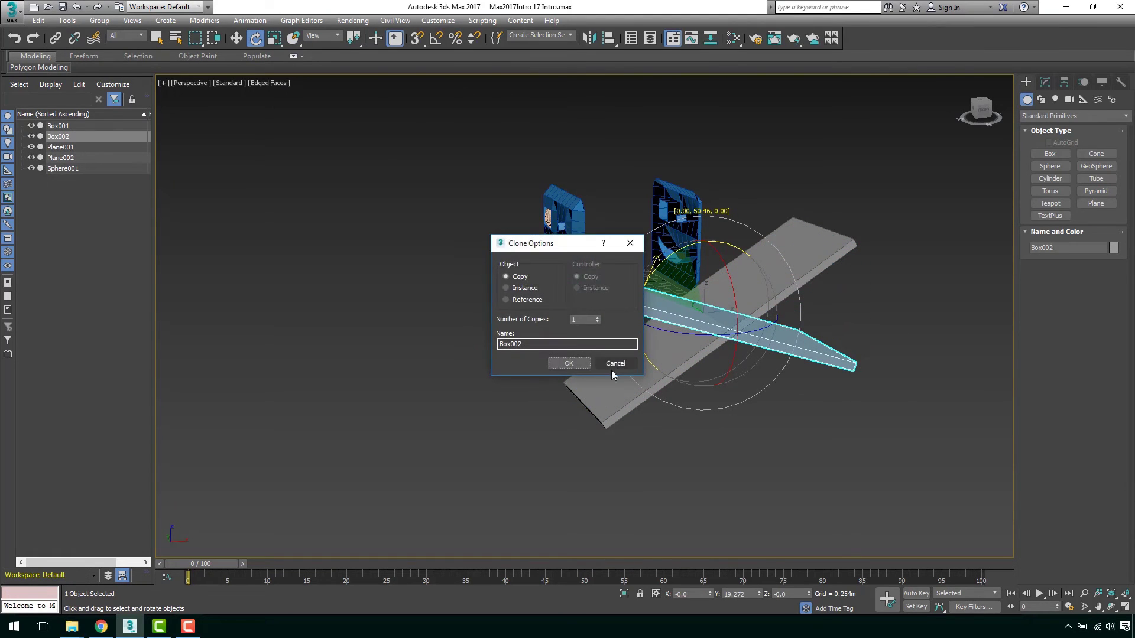
- Confirm Box002 as a Copy and slide it along Y toward the blue faces
click(567, 363)
key(w)
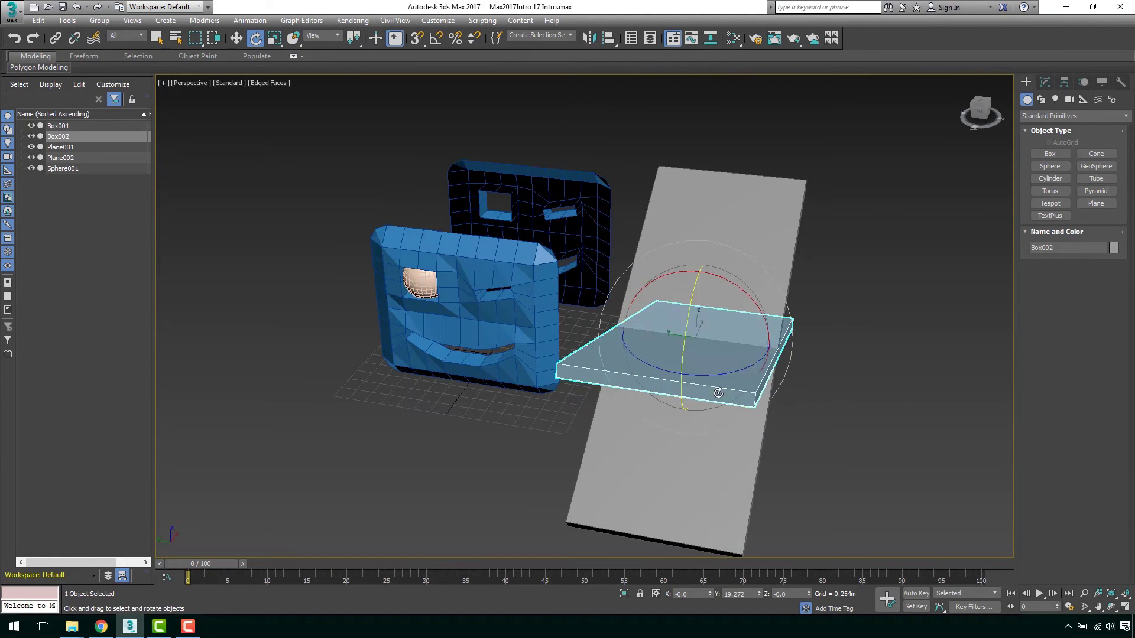
drag(645, 333, 634, 363)
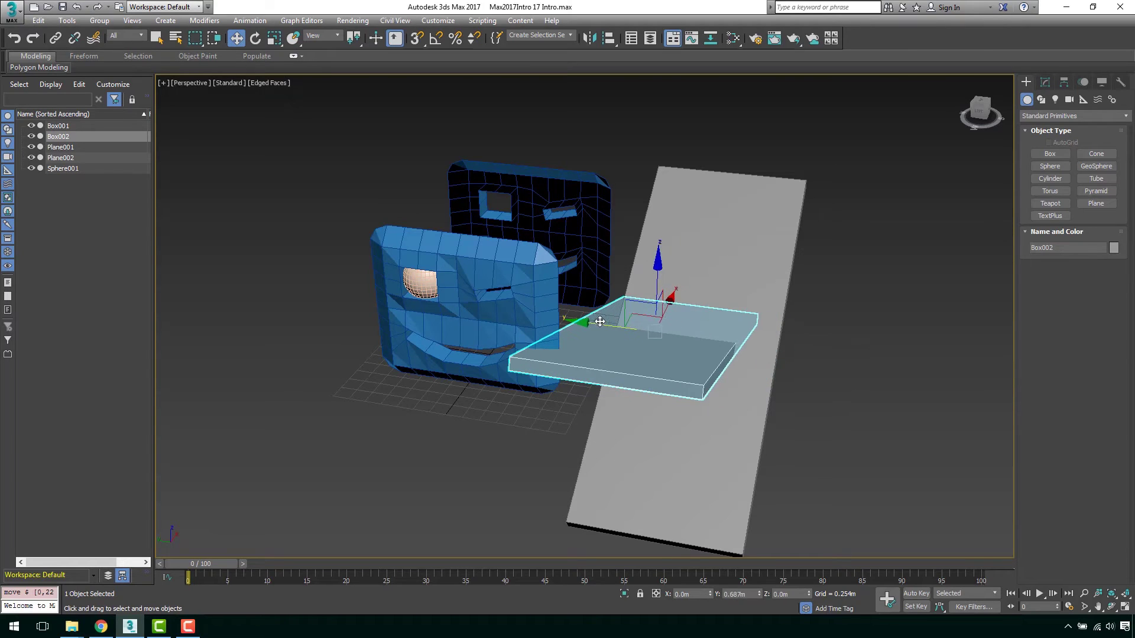
alt+middle_drag(634, 363, 570, 307)
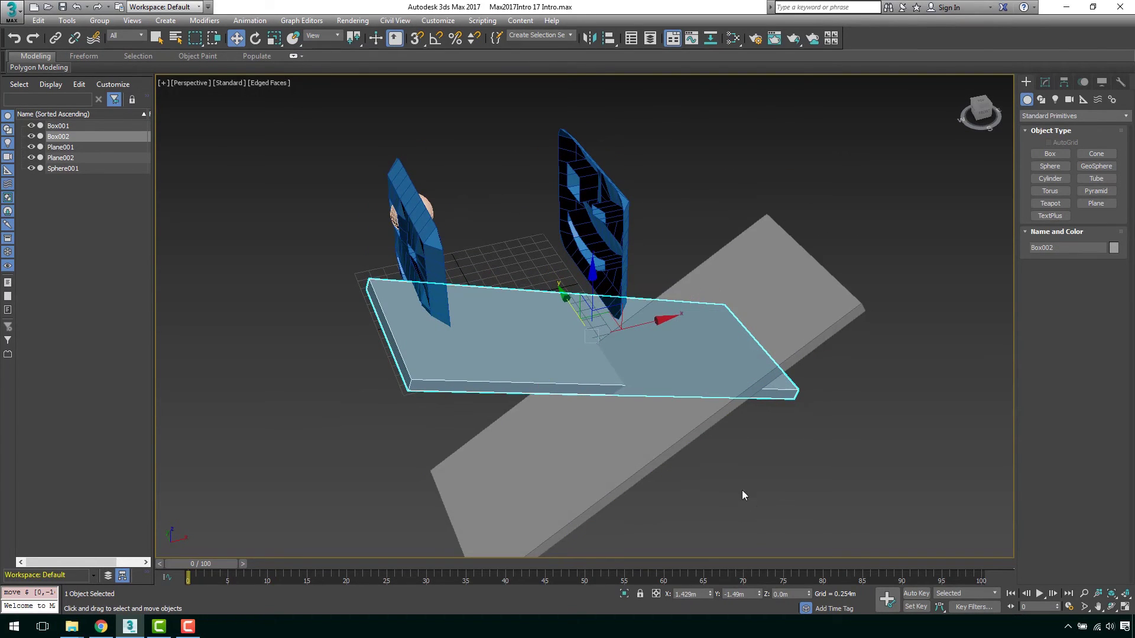
- Raise Box002 alone straight up to about Z 1.721m above Box001
ctrl+click(697, 431)
scroll(602, 337, down, 2)
scroll(610, 359, up, 1)
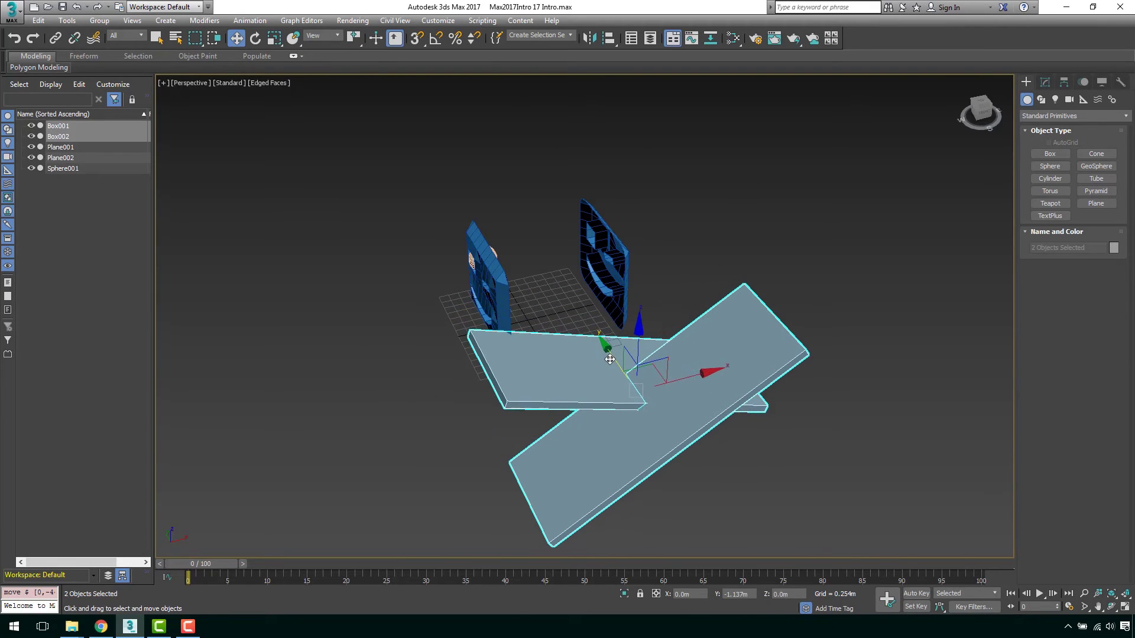
alt+middle_drag(645, 372, 571, 428)
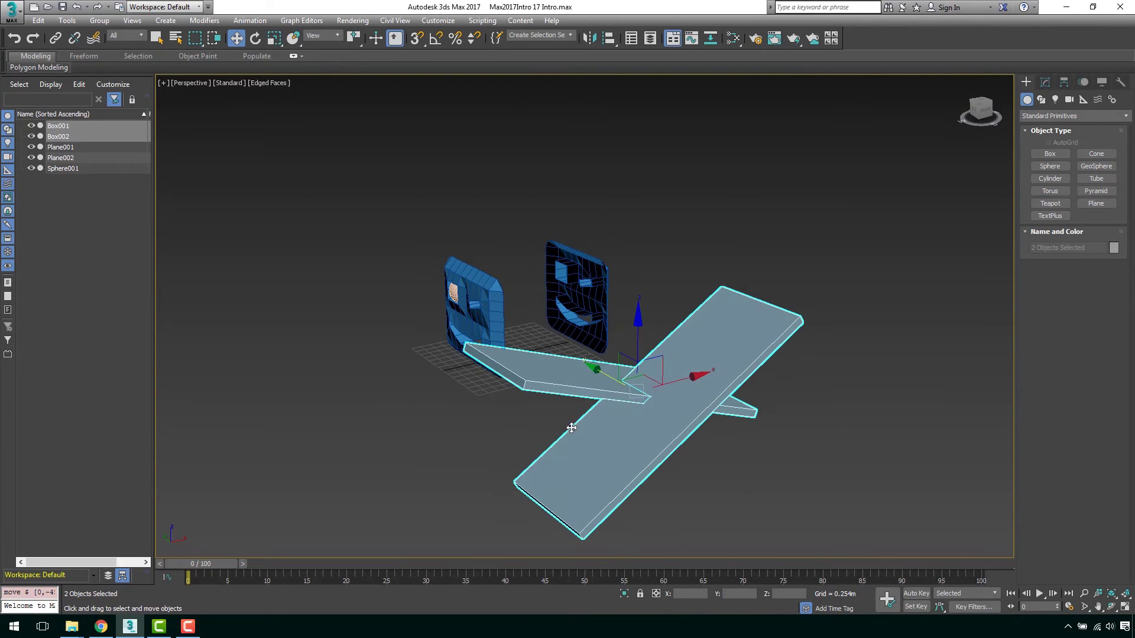
click(554, 383)
drag(617, 337, 609, 264)
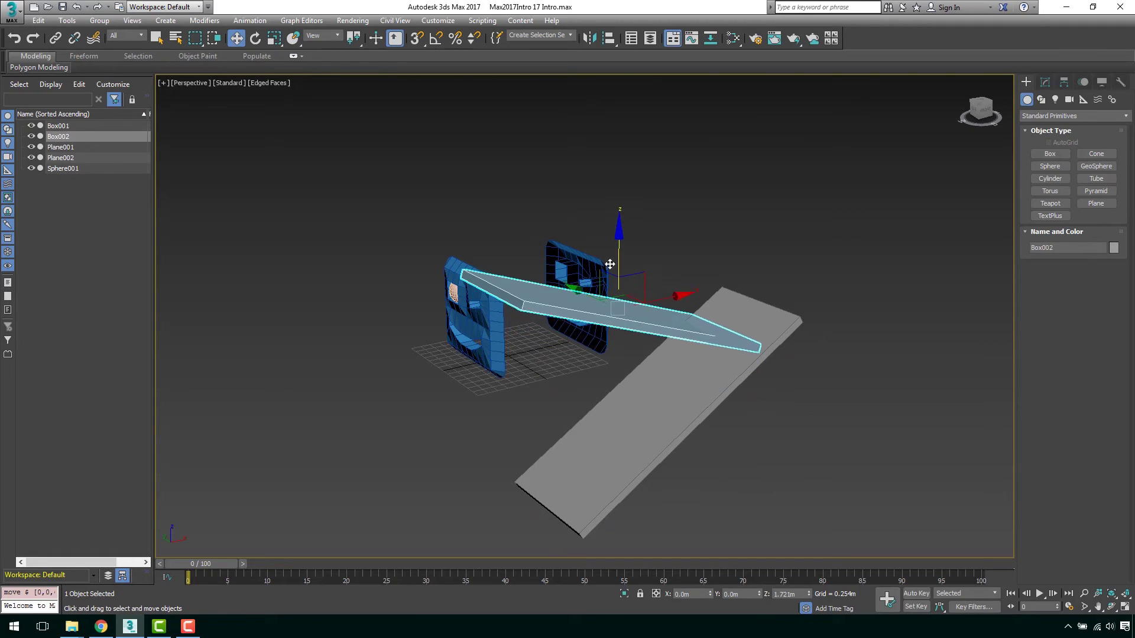
click(780, 291)
mouse_move(780, 291)
alt+middle_down()
mouse_move(818, 332)
mouse_move(726, 366)
mouse_move(689, 351)
mouse_move(725, 299)
alt+middle_up()
- Select Box001 and Box002 together and give both a red object colour
click(724, 299)
alt+middle_drag(742, 336, 812, 375)
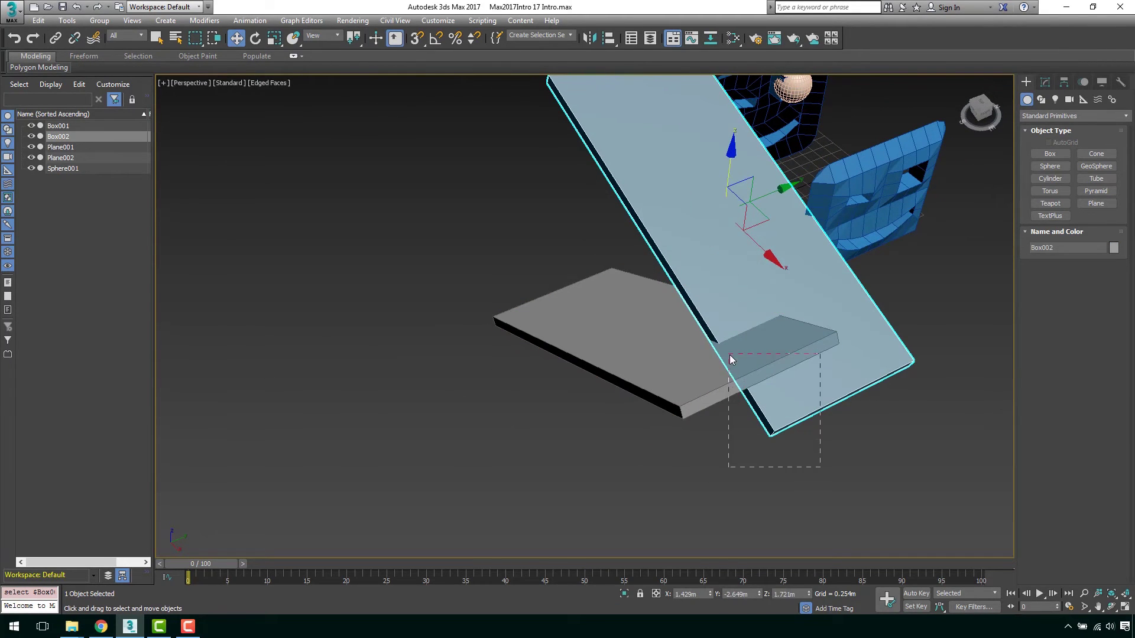
drag(730, 358, 732, 358)
click(1113, 248)
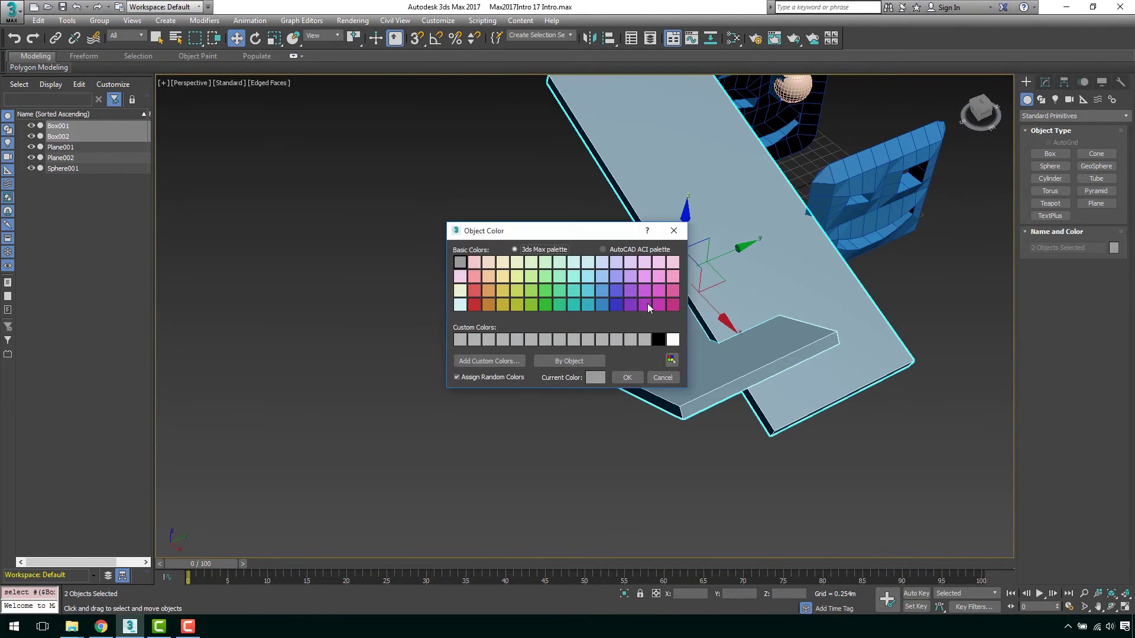
click(598, 306)
click(474, 305)
click(627, 378)
click(594, 435)
mouse_move(594, 435)
middle_down()
mouse_move(574, 437)
mouse_move(627, 338)
middle_up()
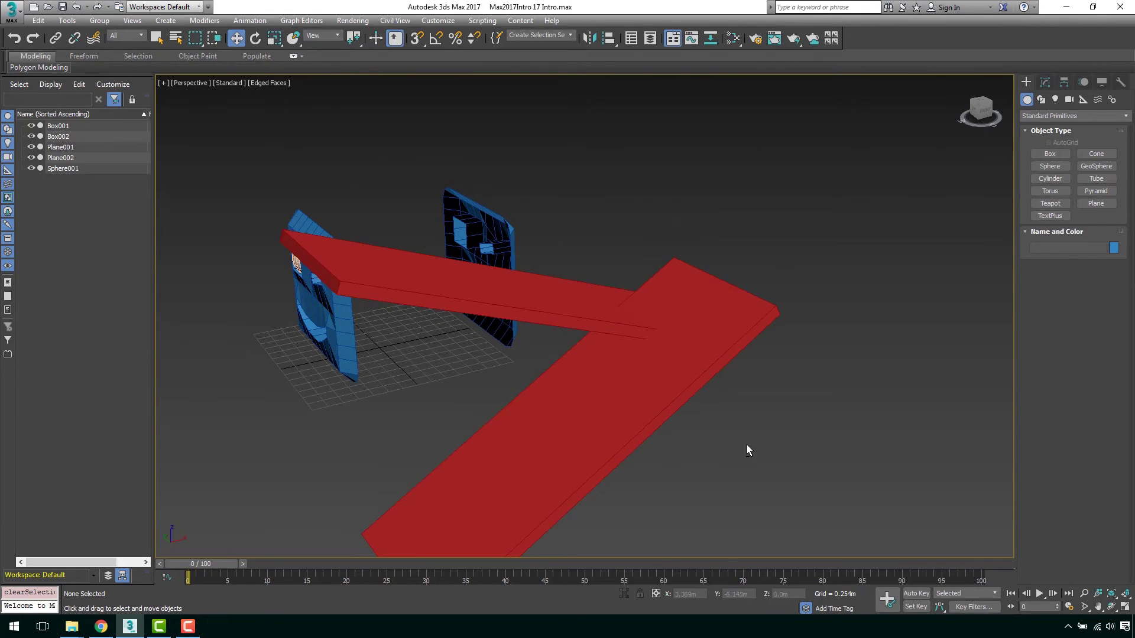
mouse_move(746, 445)
alt+middle_down()
mouse_move(736, 416)
mouse_move(736, 434)
mouse_move(747, 398)
alt+middle_up()
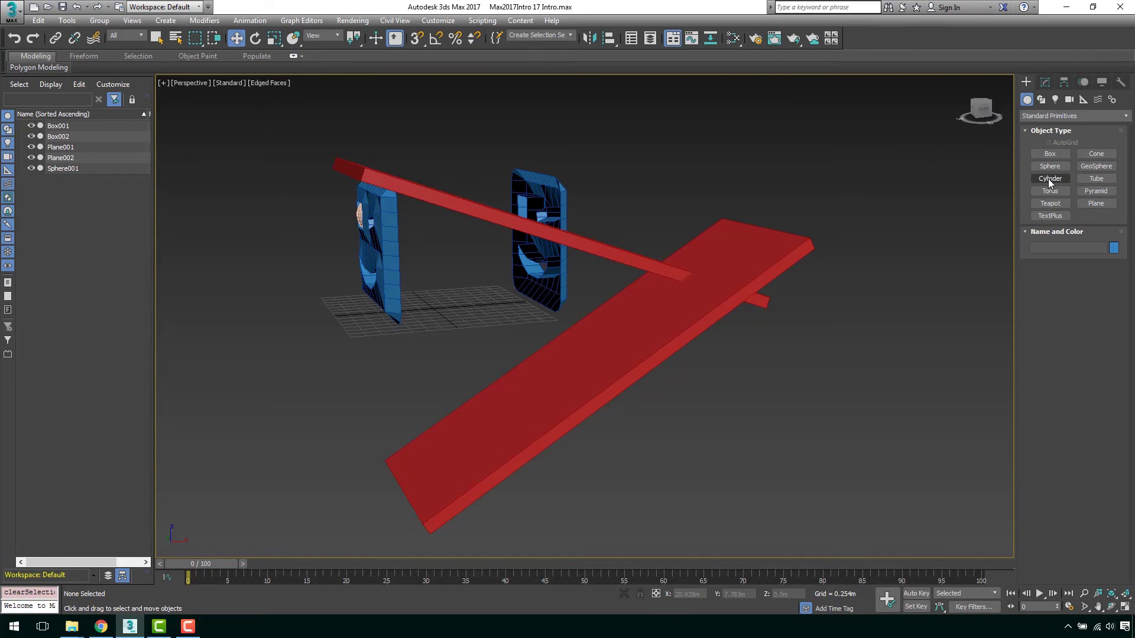
- With AutoGrid on, stand a 1.322m cylinder on the lower slab and another on the upper slab
click(1051, 178)
click(1049, 142)
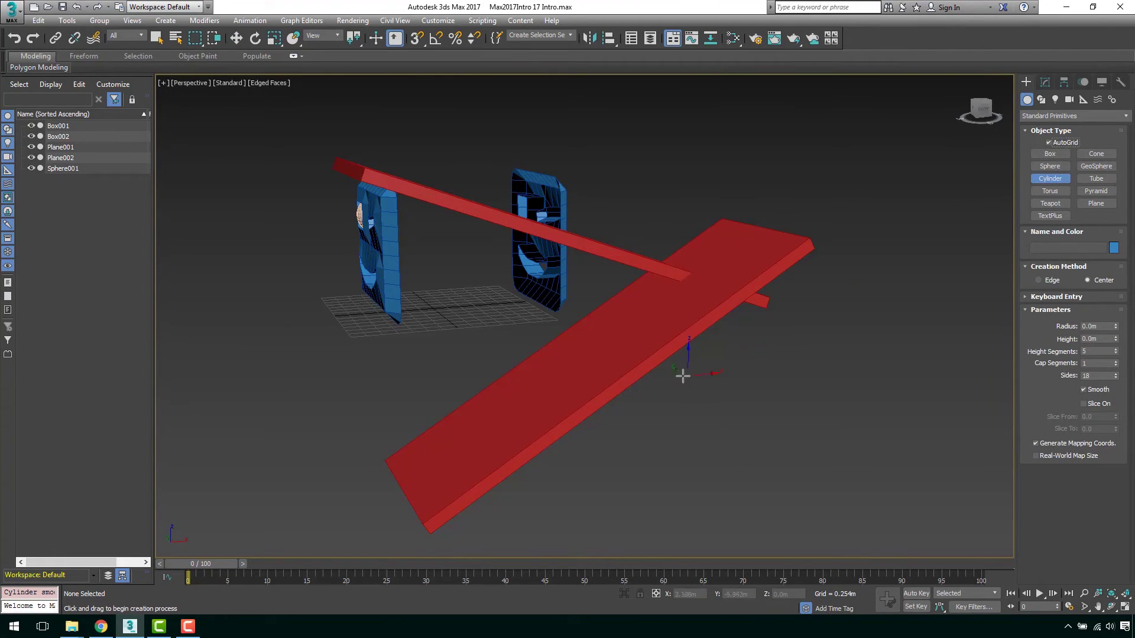
alt+middle_drag(680, 375, 697, 380)
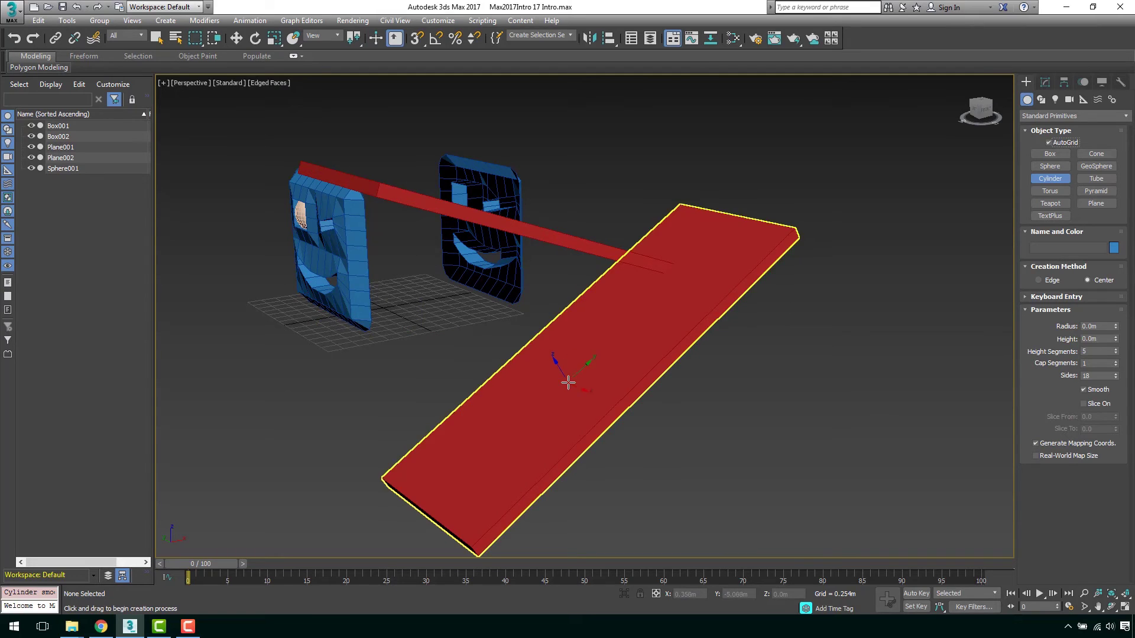
drag(561, 368, 568, 378)
click(526, 327)
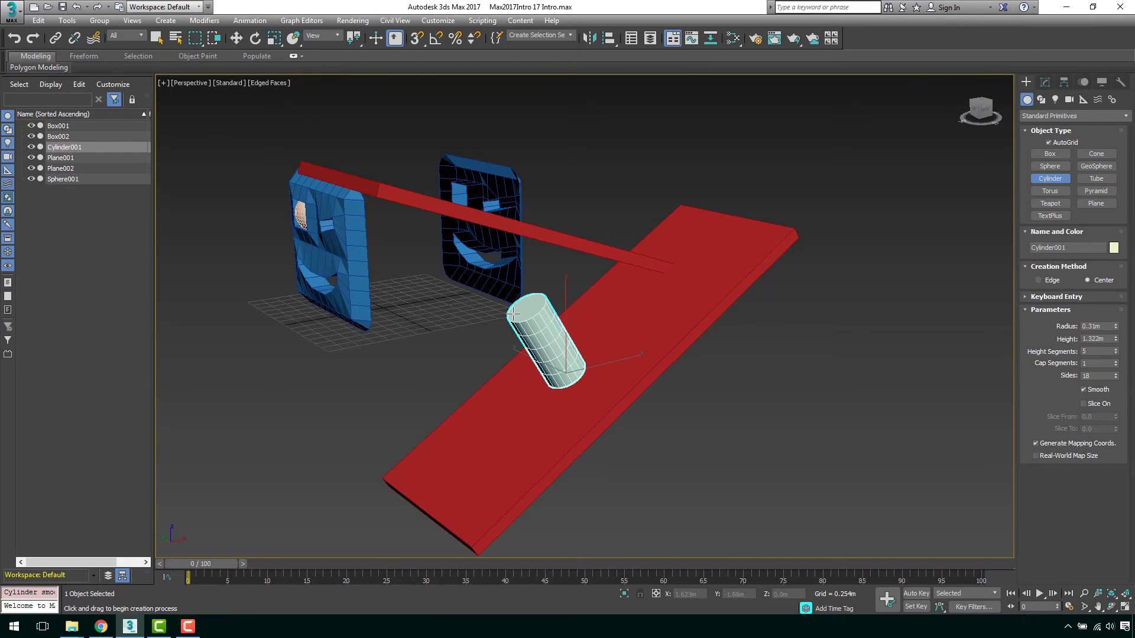
alt+middle_drag(638, 322, 584, 313)
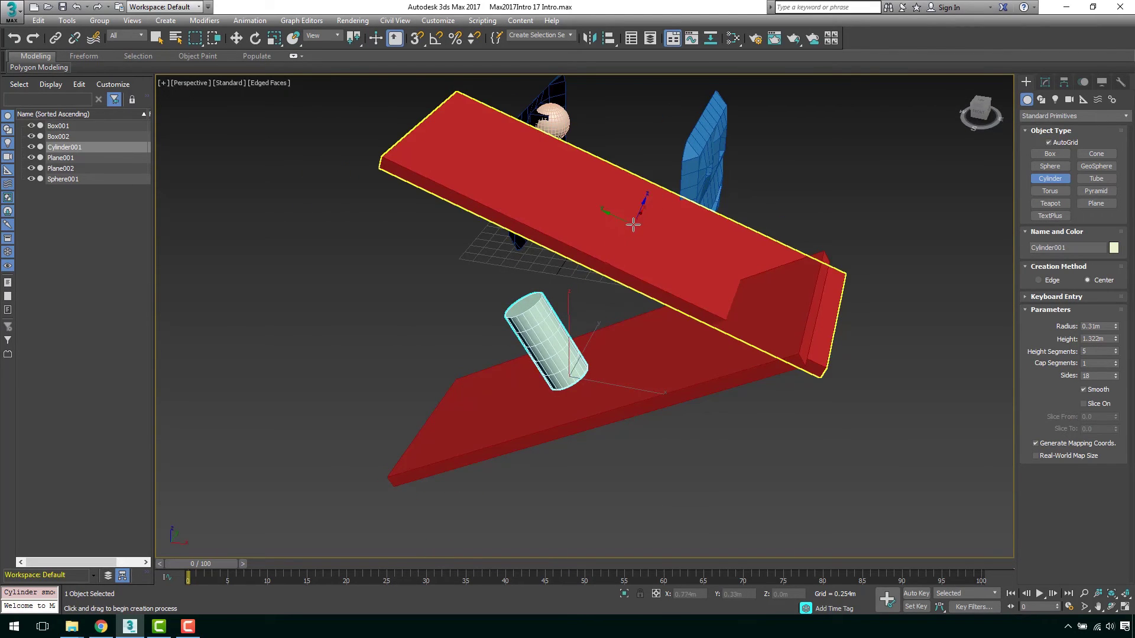
drag(633, 221, 649, 217)
click(673, 176)
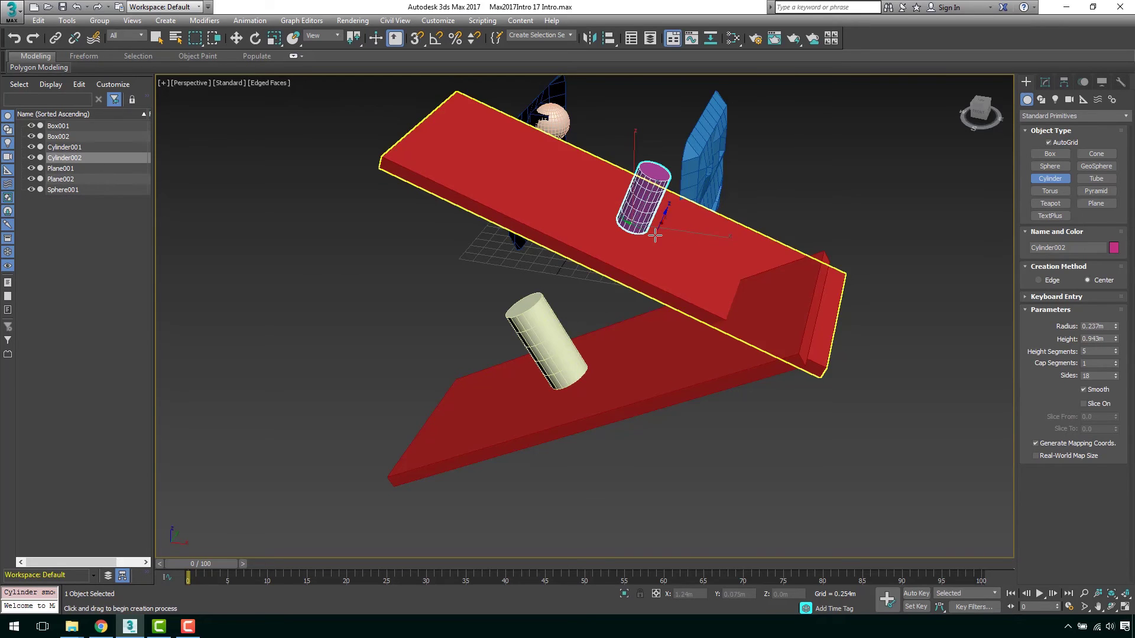
key(w)
mouse_move(678, 228)
alt+middle_down()
mouse_move(812, 280)
mouse_move(771, 449)
mouse_move(843, 380)
mouse_move(1006, 267)
alt+middle_up()
click(772, 449)
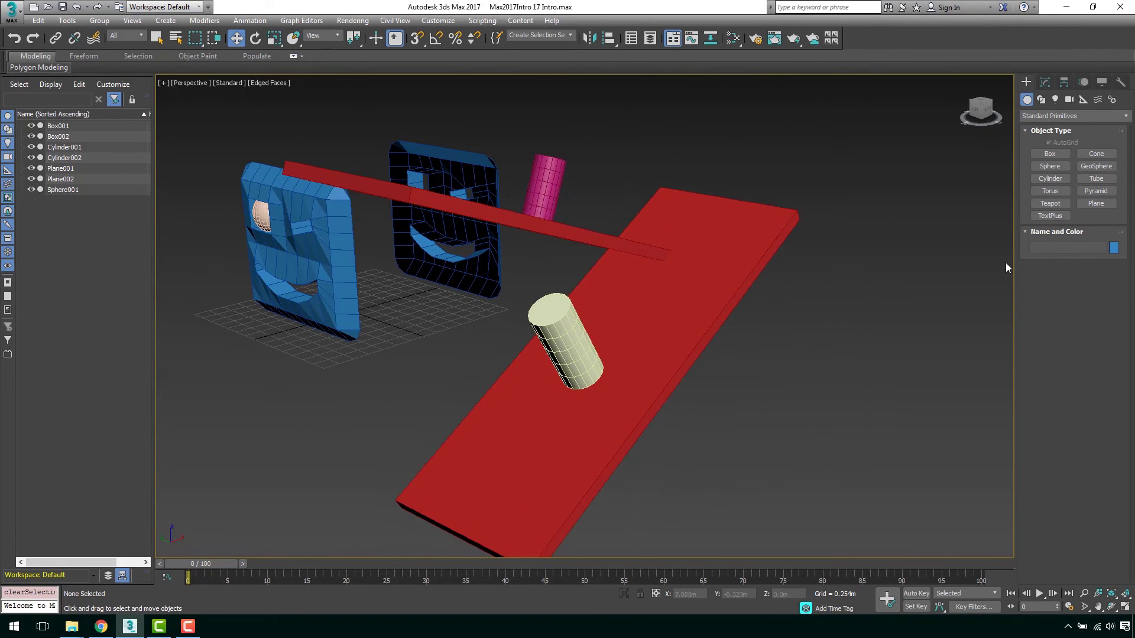
- Add a teapot to the right of the slabs and a thick-tubed torus below it
click(1050, 203)
drag(900, 285, 888, 340)
right_click(890, 381)
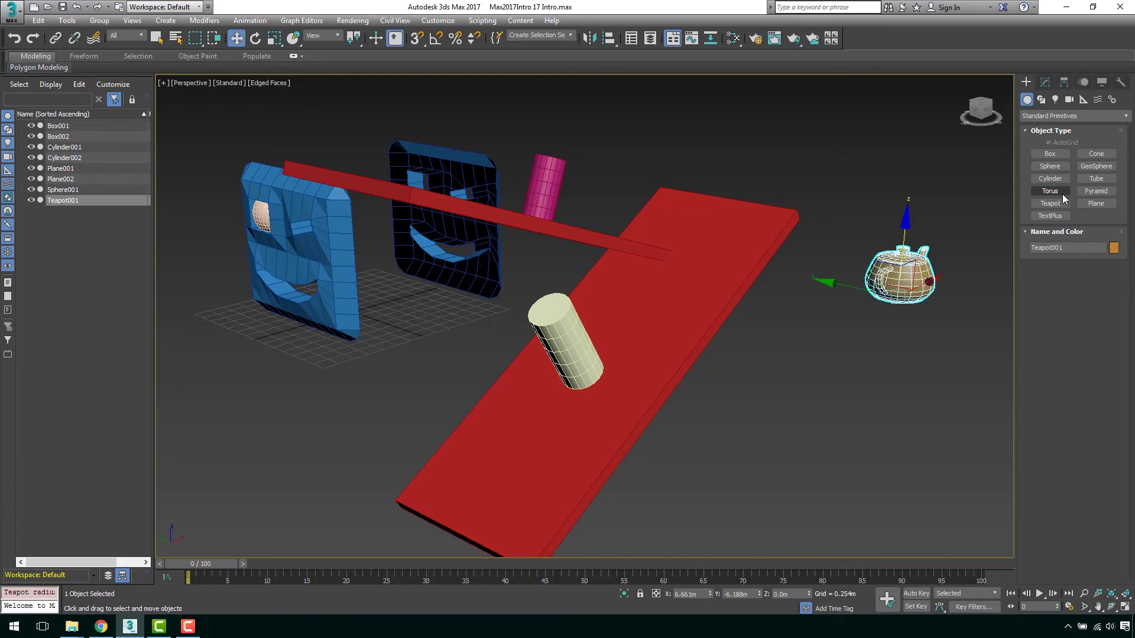
click(1050, 191)
drag(827, 342, 868, 355)
click(848, 362)
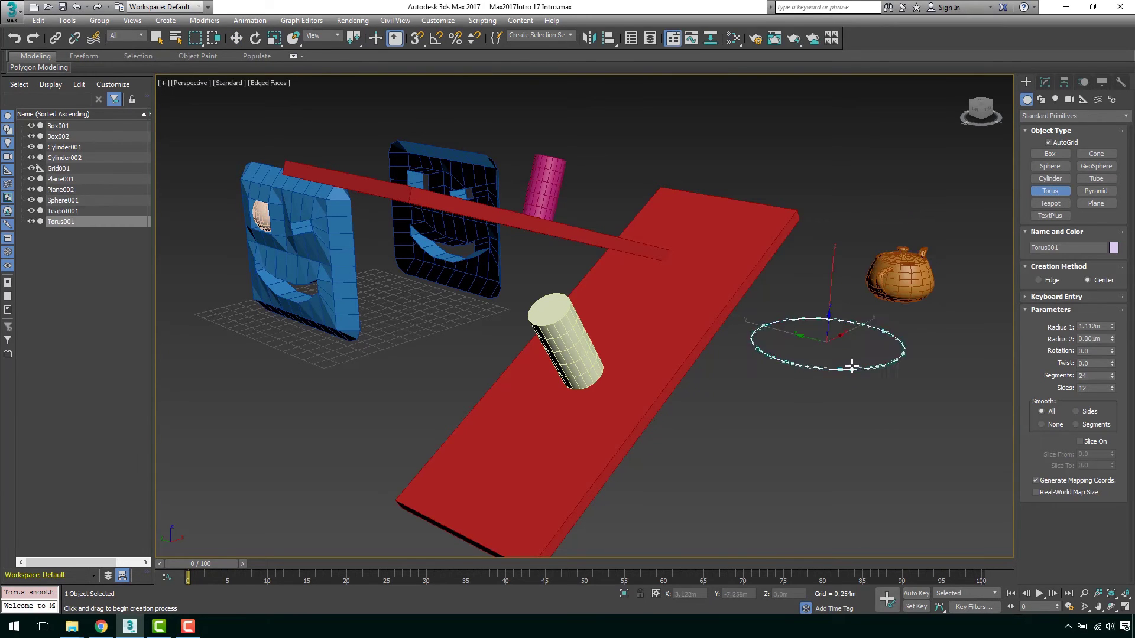
click(852, 420)
right_click(856, 421)
alt+middle_drag(875, 359, 863, 395)
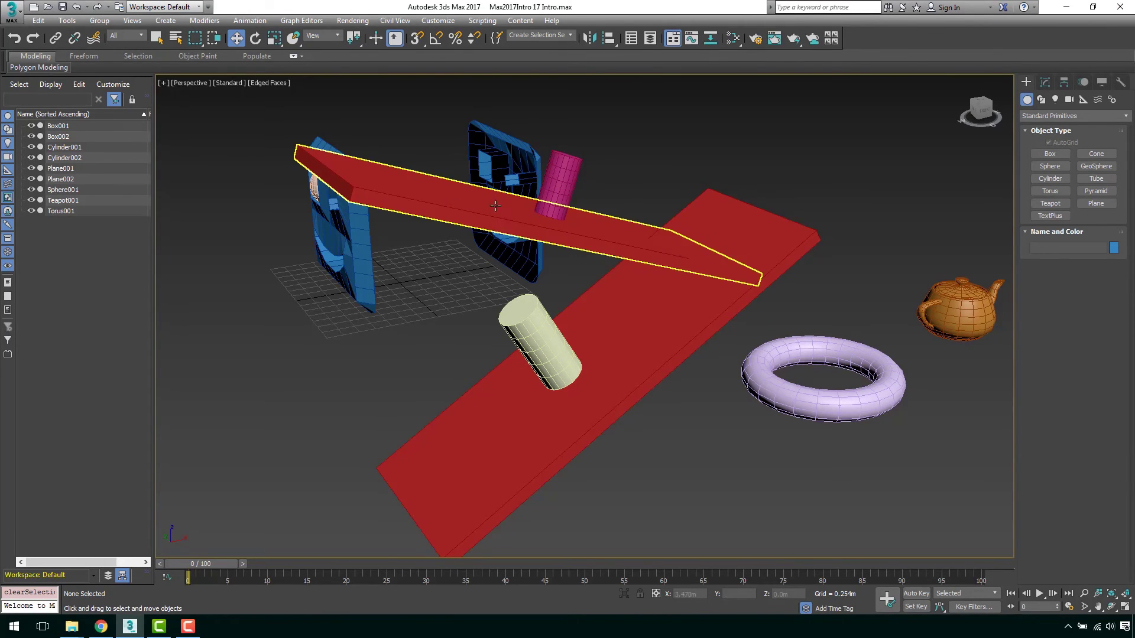
scroll(555, 214, up, 4)
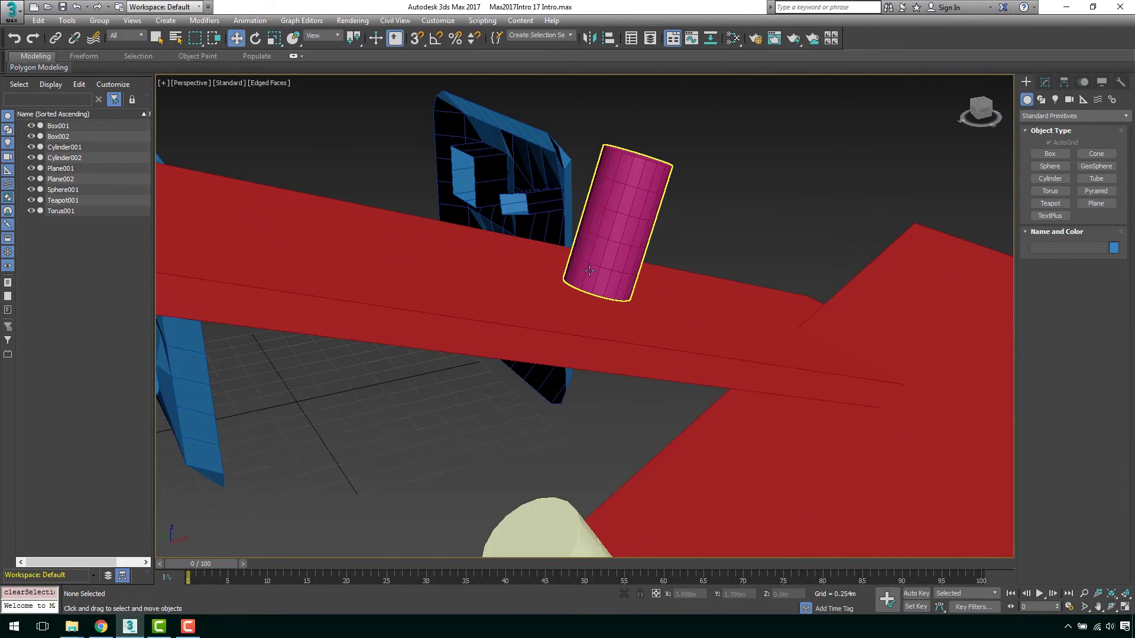
scroll(654, 255, up, 1)
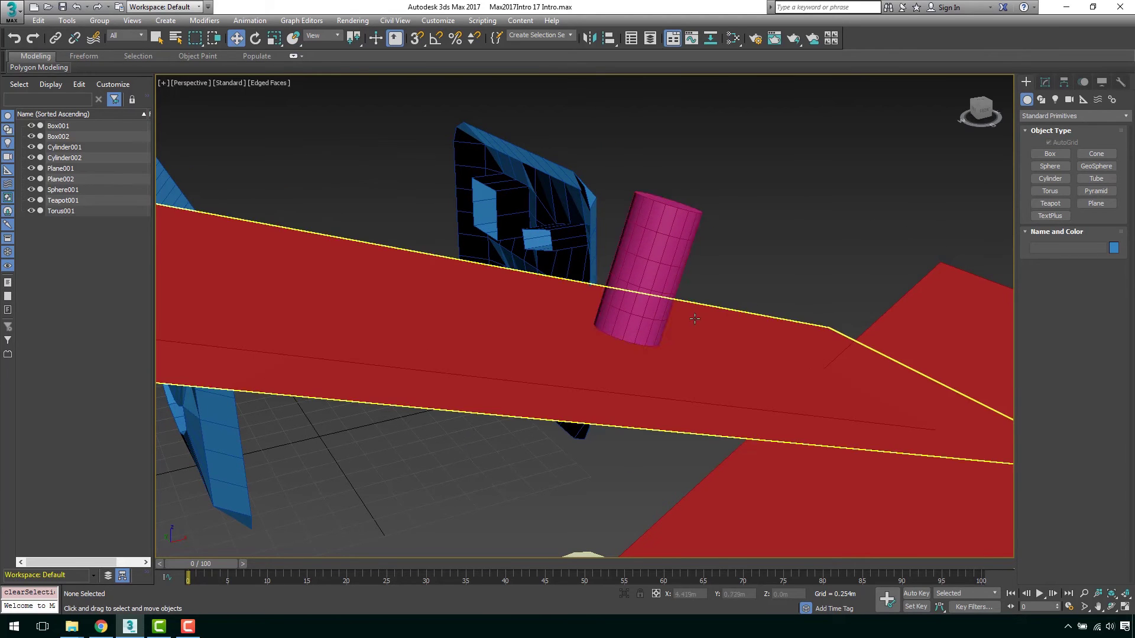
click(660, 244)
mouse_move(661, 244)
alt+middle_down()
mouse_move(648, 329)
mouse_move(296, 160)
alt+middle_up()
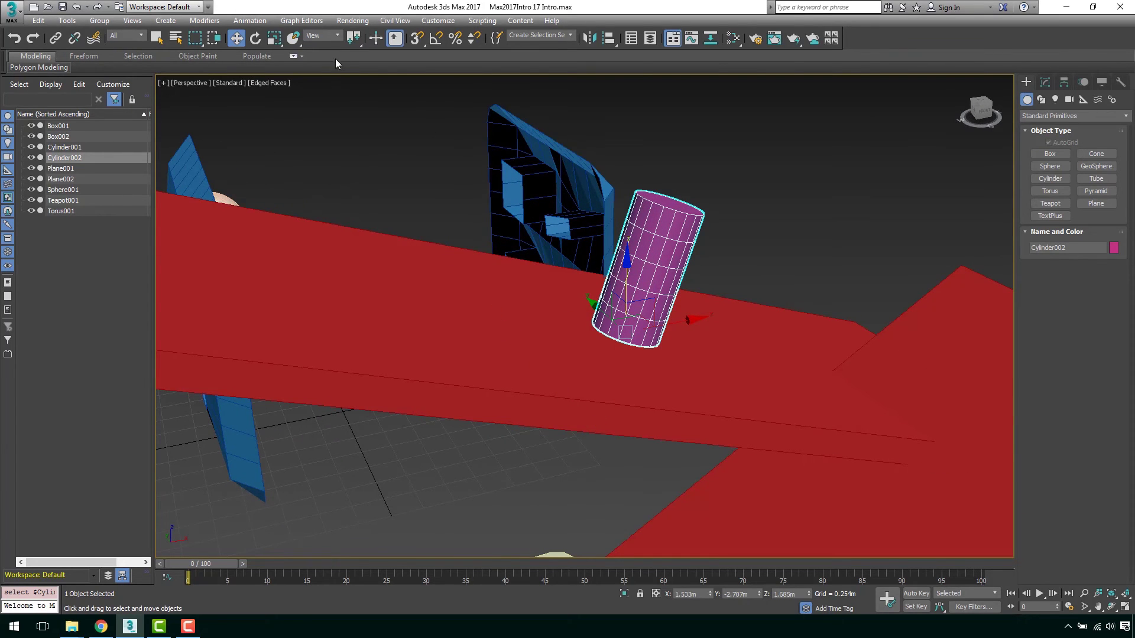
click(337, 36)
click(334, 77)
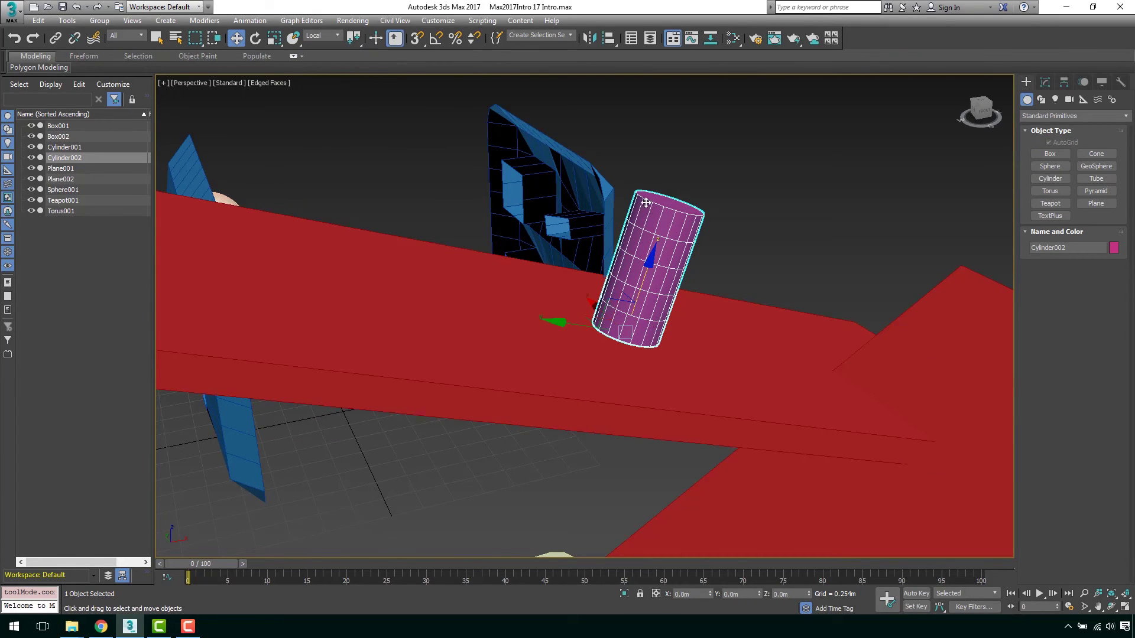
click(322, 35)
scroll(429, 98, down, 8)
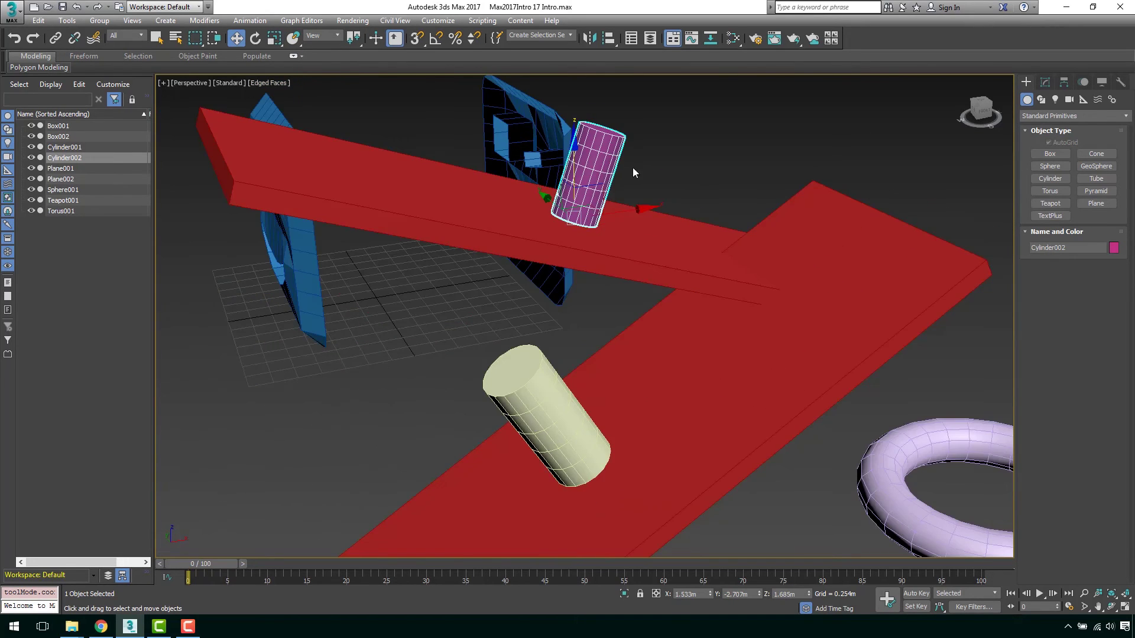
click(632, 168)
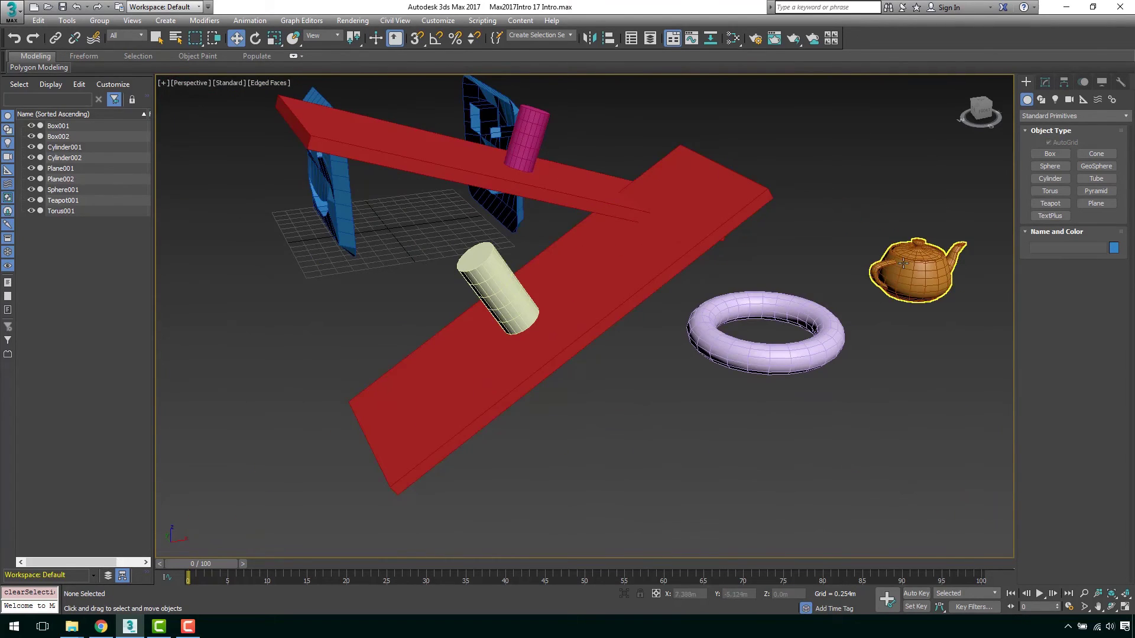
click(910, 266)
middle_drag(683, 191, 679, 245)
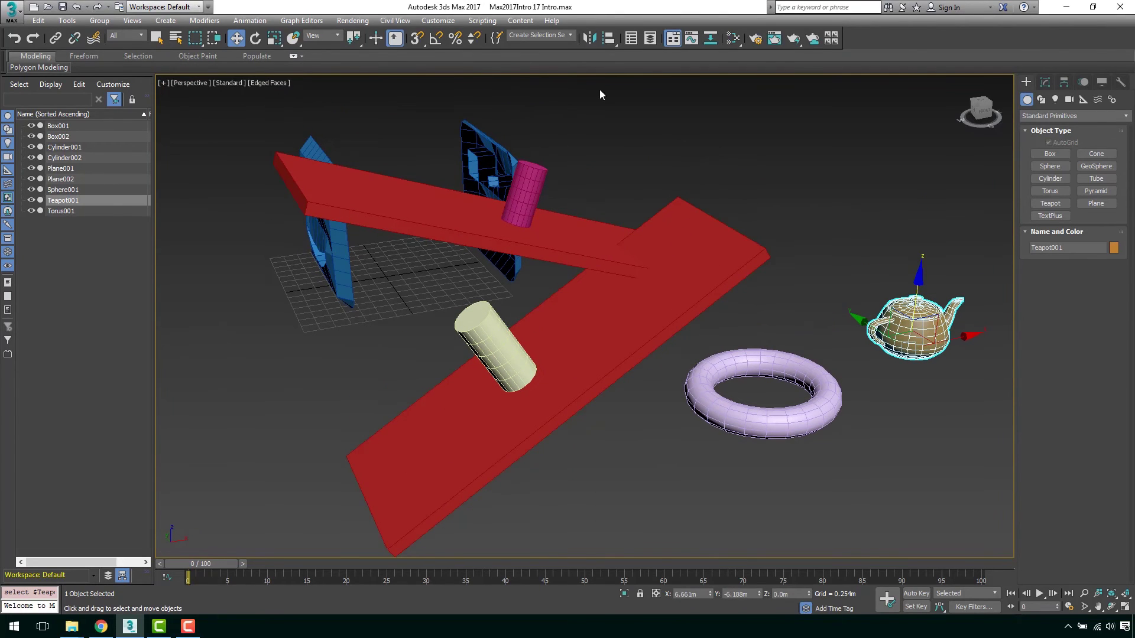
- Align the teapot's X and Y orientation to the cream cylinder
click(608, 39)
click(511, 361)
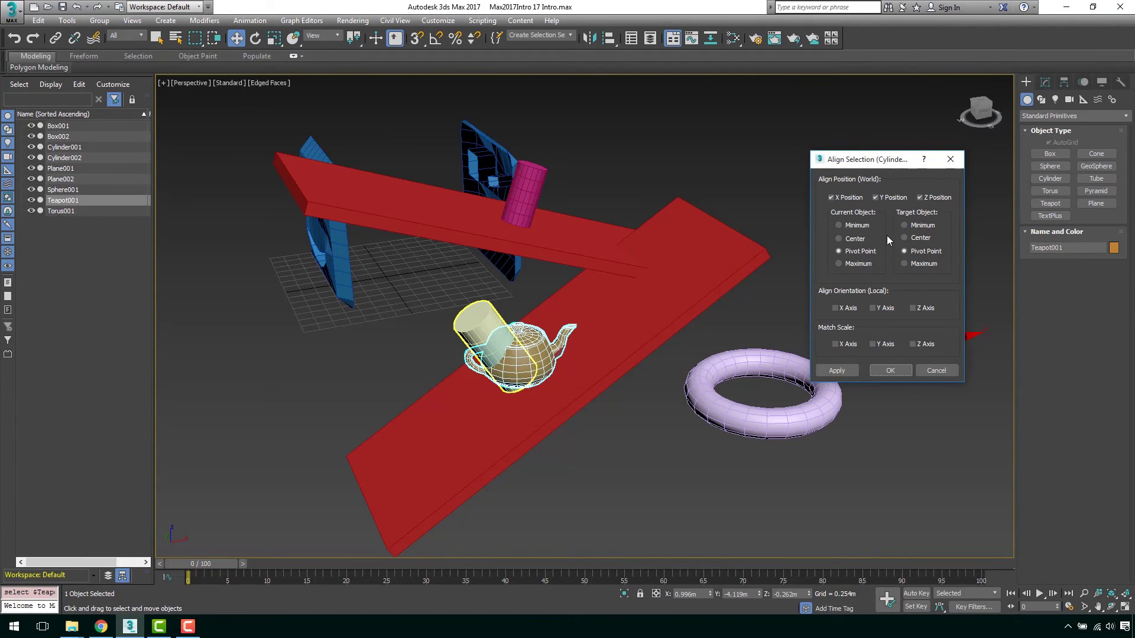
click(836, 310)
click(883, 311)
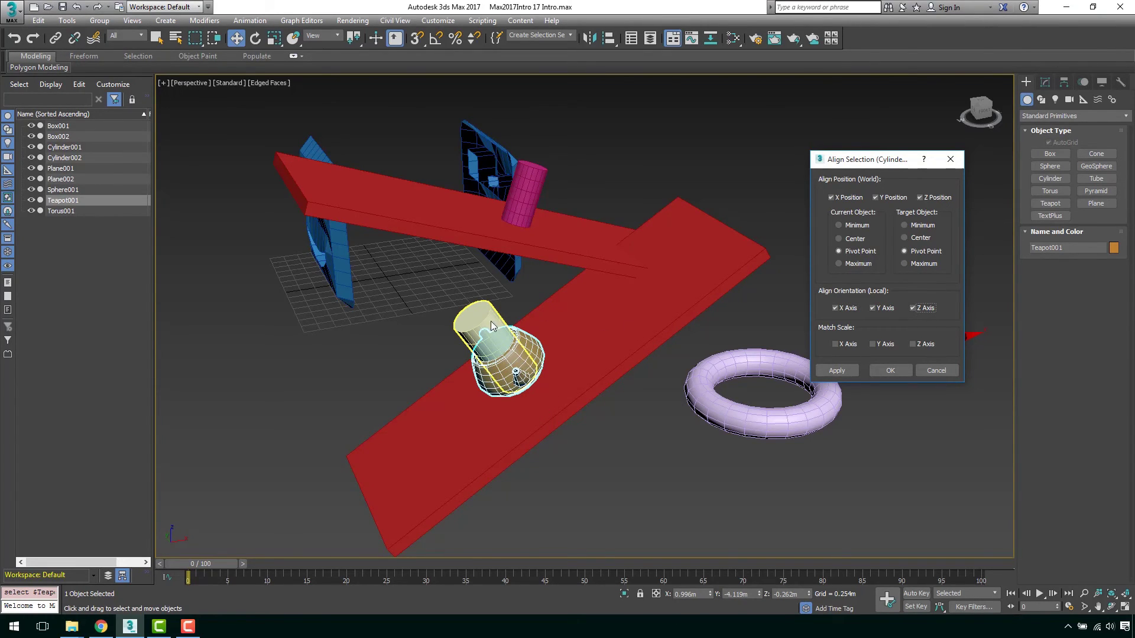
click(851, 370)
click(884, 372)
scroll(680, 294, up, 3)
scroll(680, 294, up, 2)
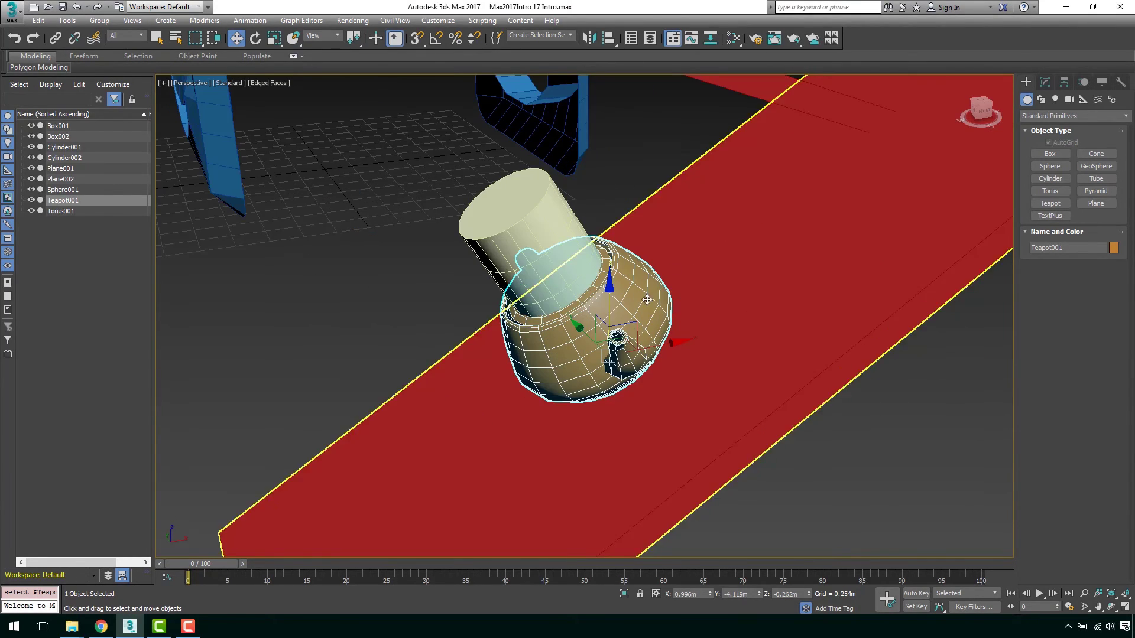
- Try tilting the teapot in Local coordinates, then discard the rotation
click(255, 38)
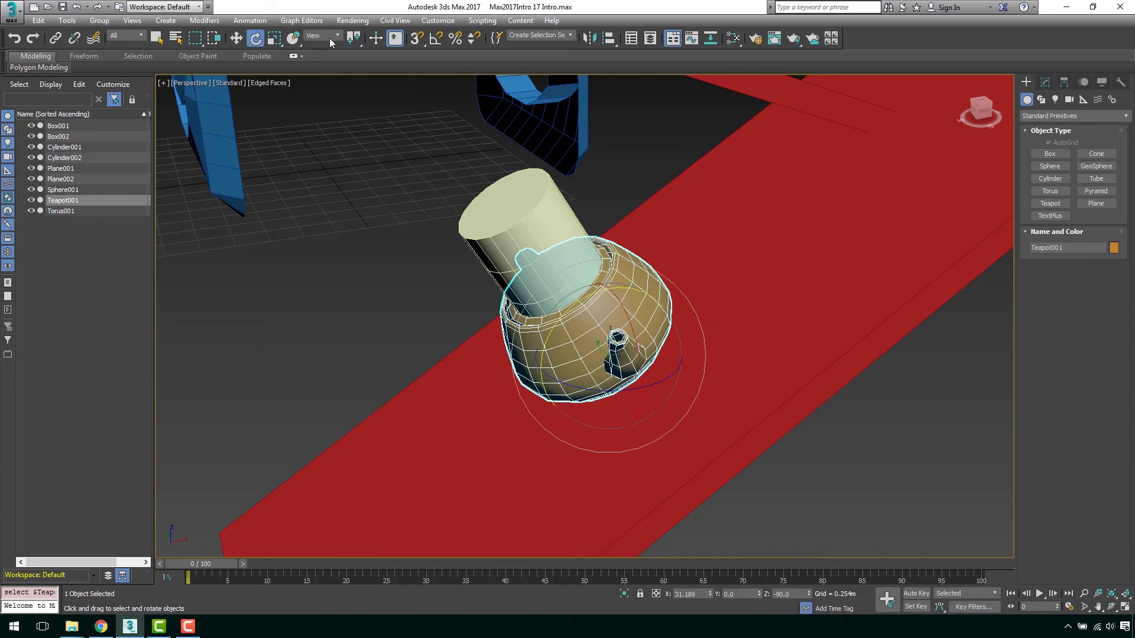
click(322, 36)
click(336, 77)
middle_drag(591, 295, 626, 245)
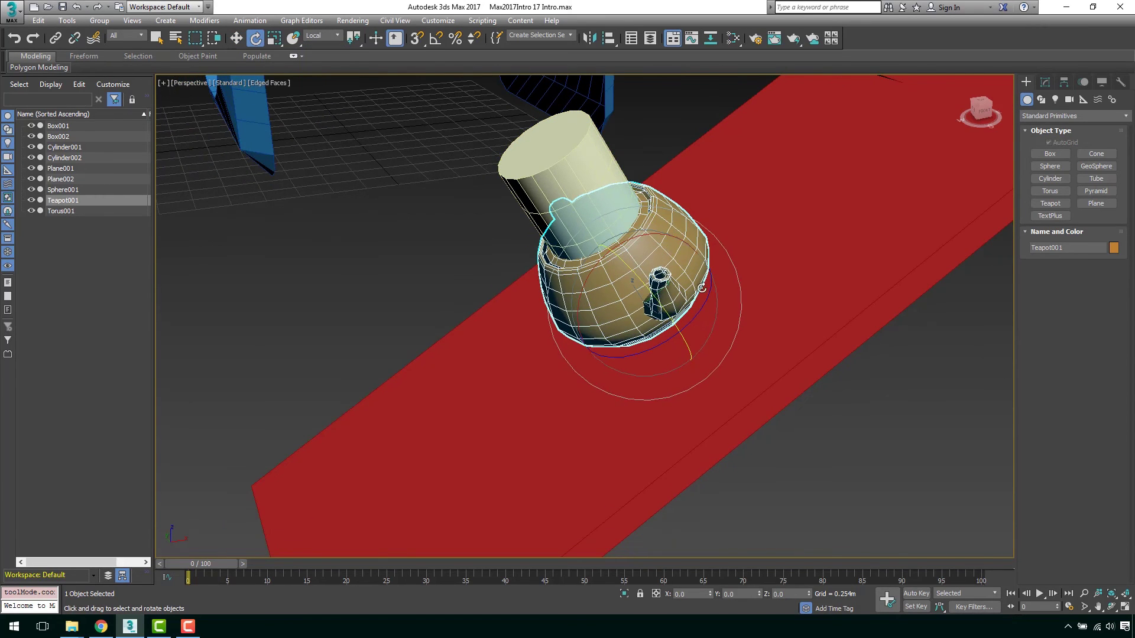
drag(704, 299, 623, 362)
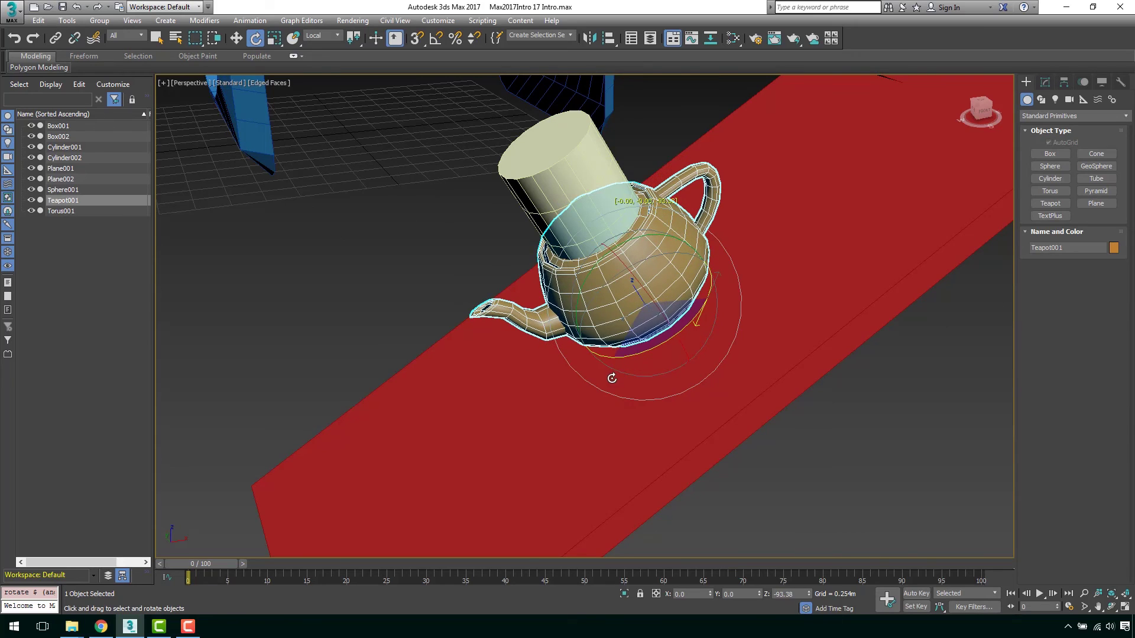
key(w)
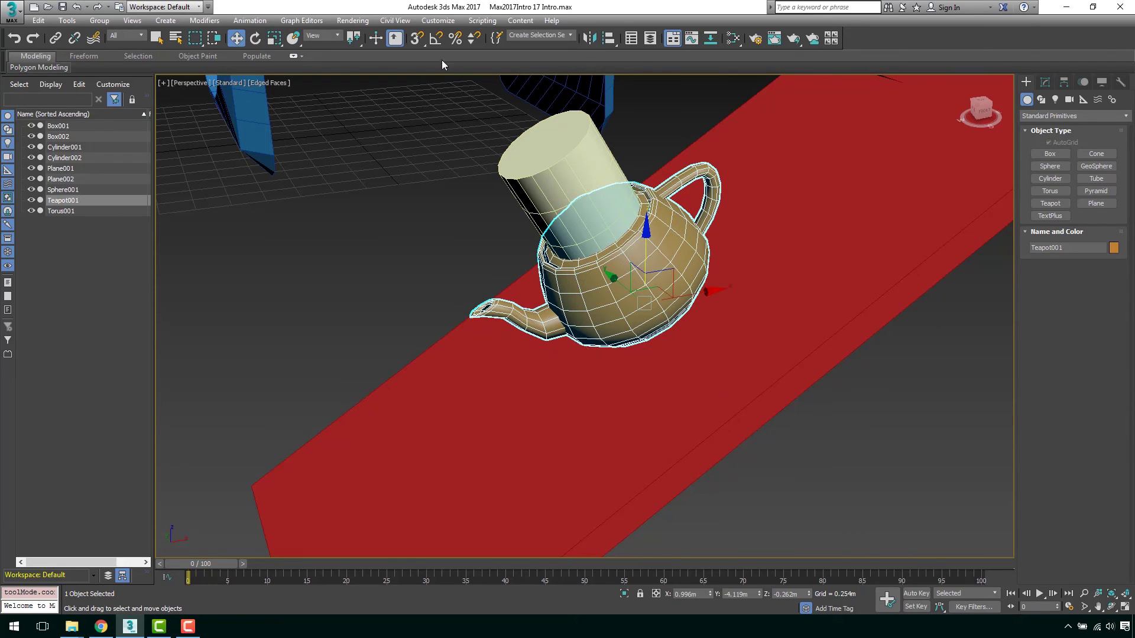
- Slide the teapot in Local coordinates along the lower red plank past the cream cylinder
click(325, 36)
click(328, 77)
scroll(512, 273, down, 5)
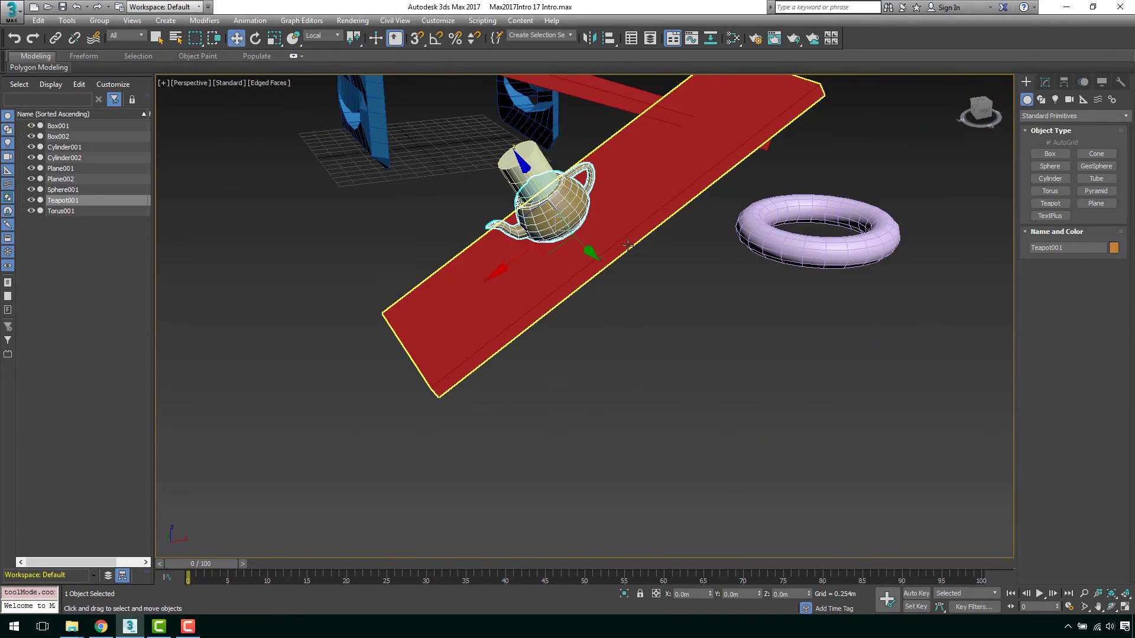
mouse_move(512, 273)
mouse_down()
mouse_move(603, 245)
mouse_move(514, 295)
mouse_up()
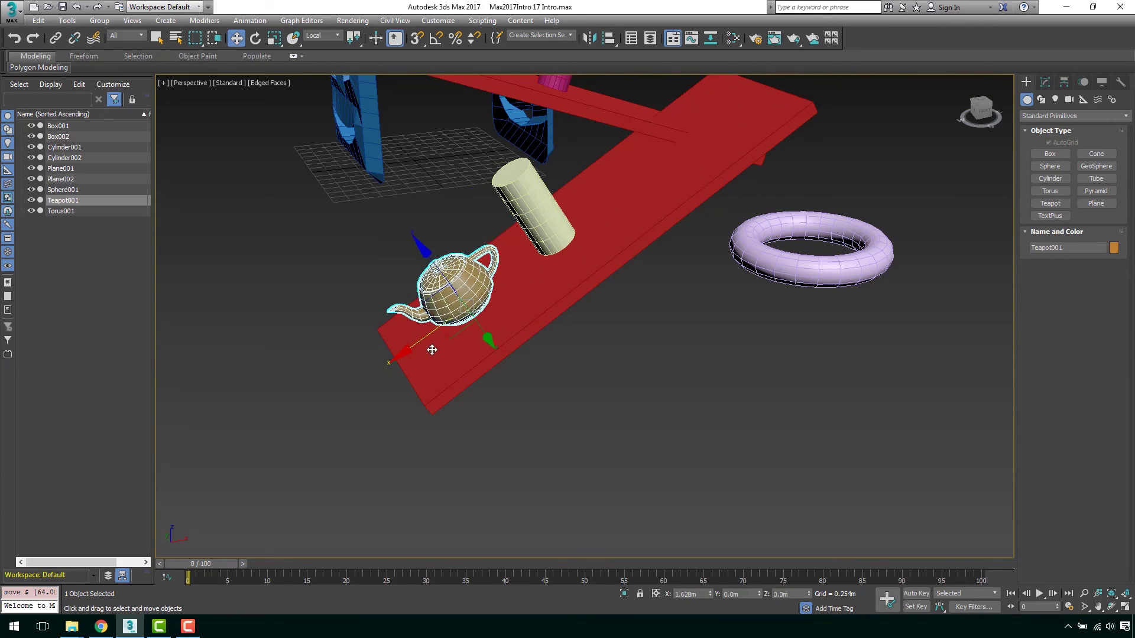
drag(514, 296, 720, 305)
middle_drag(720, 306, 822, 412)
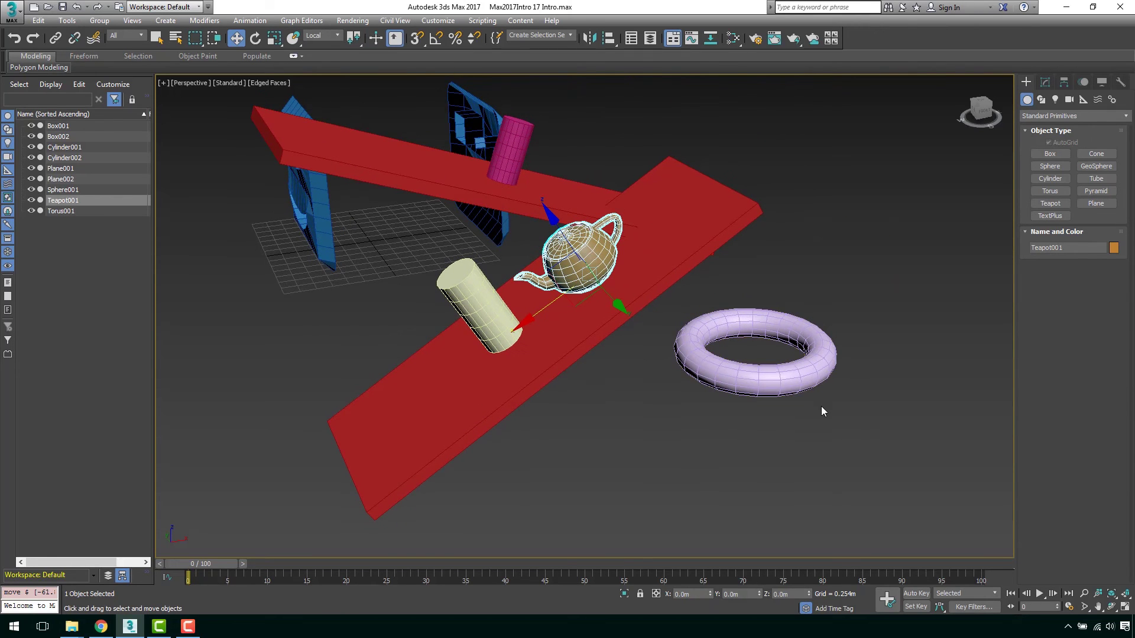
click(782, 365)
middle_drag(777, 249, 775, 307)
scroll(775, 308, up, 3)
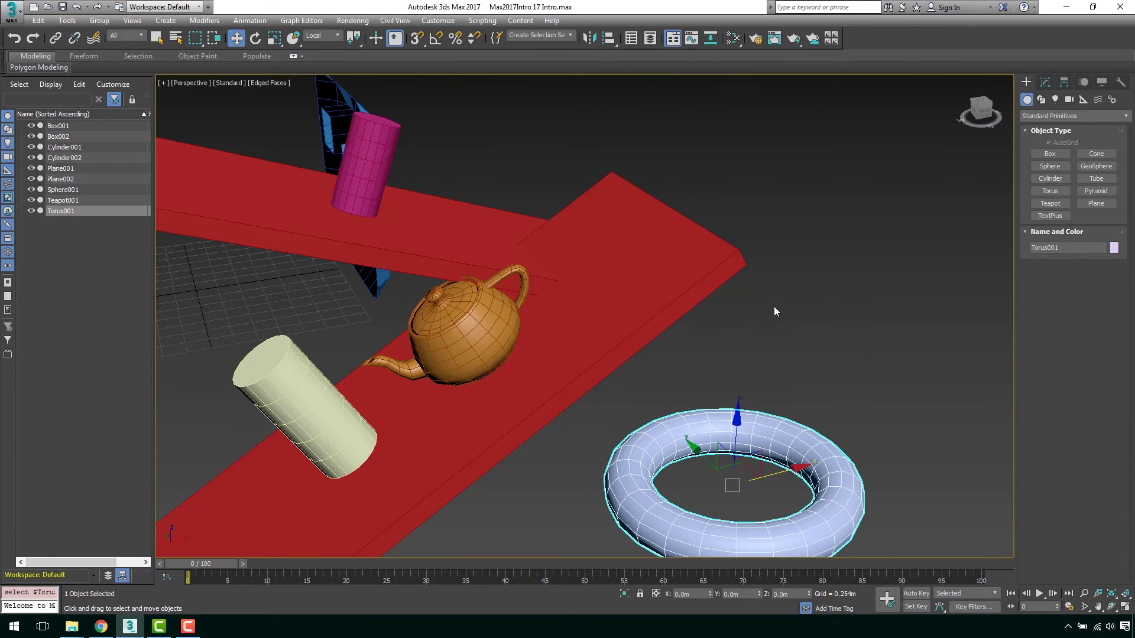
scroll(774, 306, down, 3)
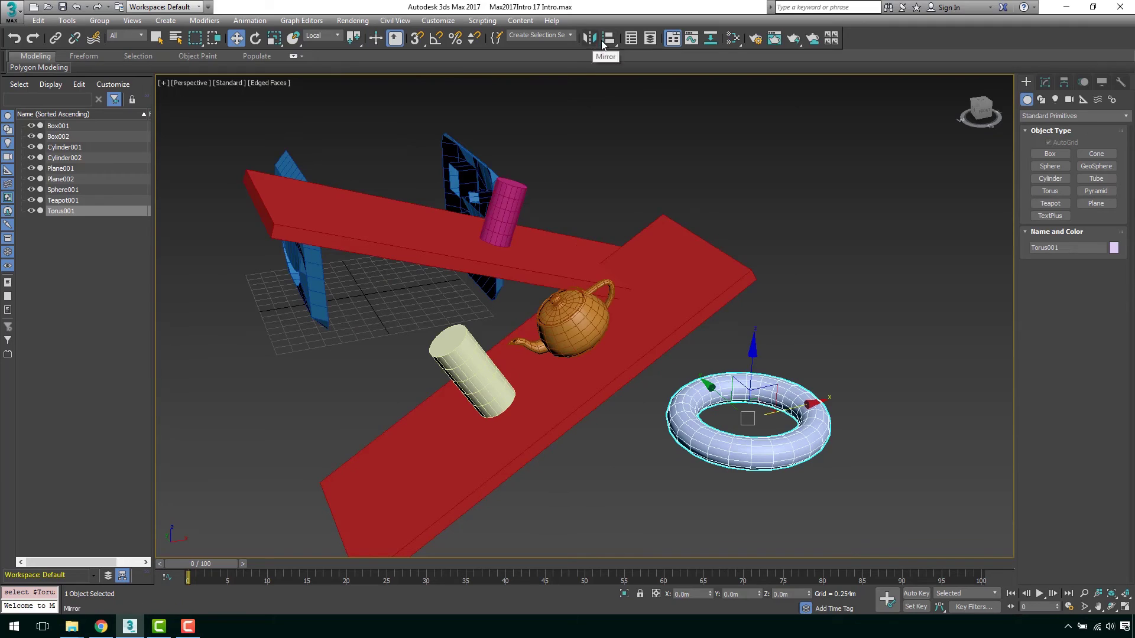
- Align the torus to the pink cylinder's X, Y, Z position and orientation
click(609, 38)
click(512, 205)
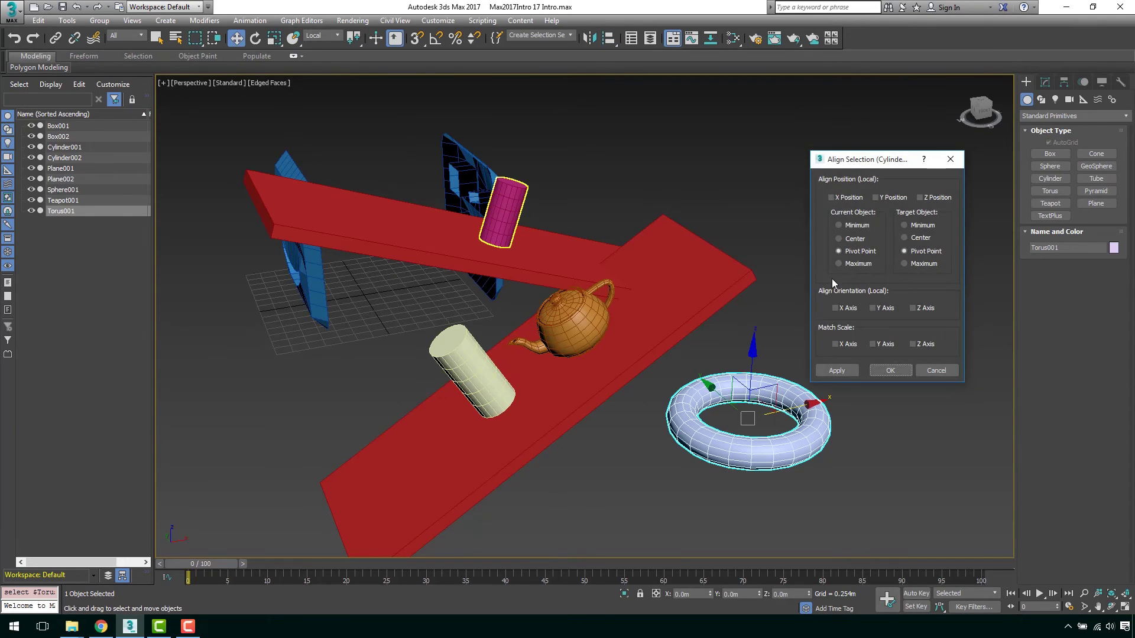
click(880, 309)
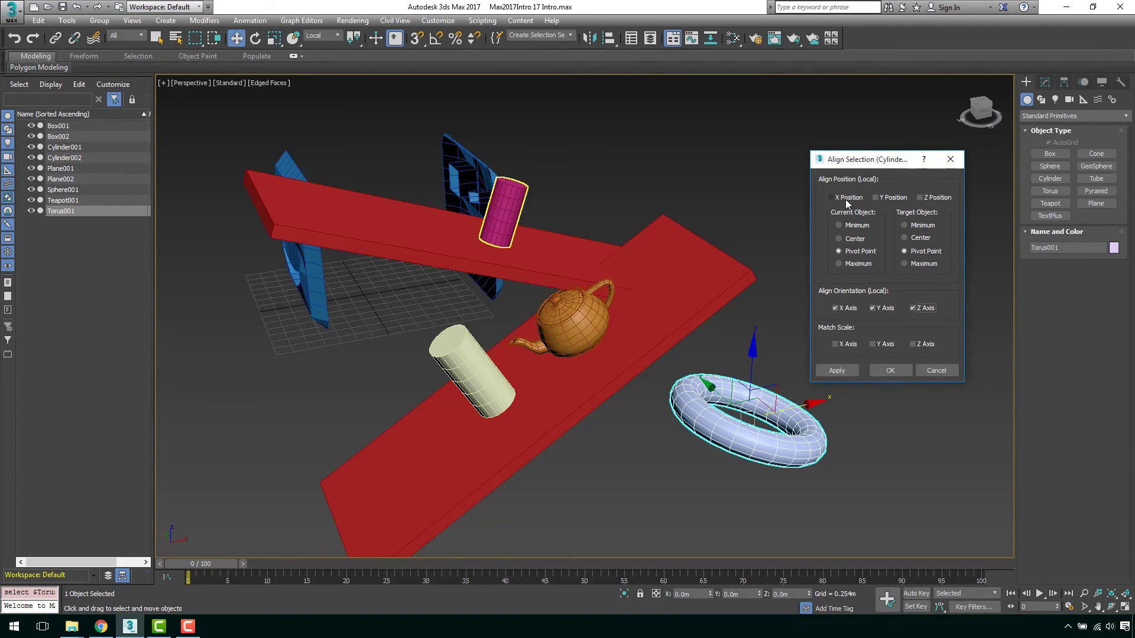
click(846, 200)
click(883, 200)
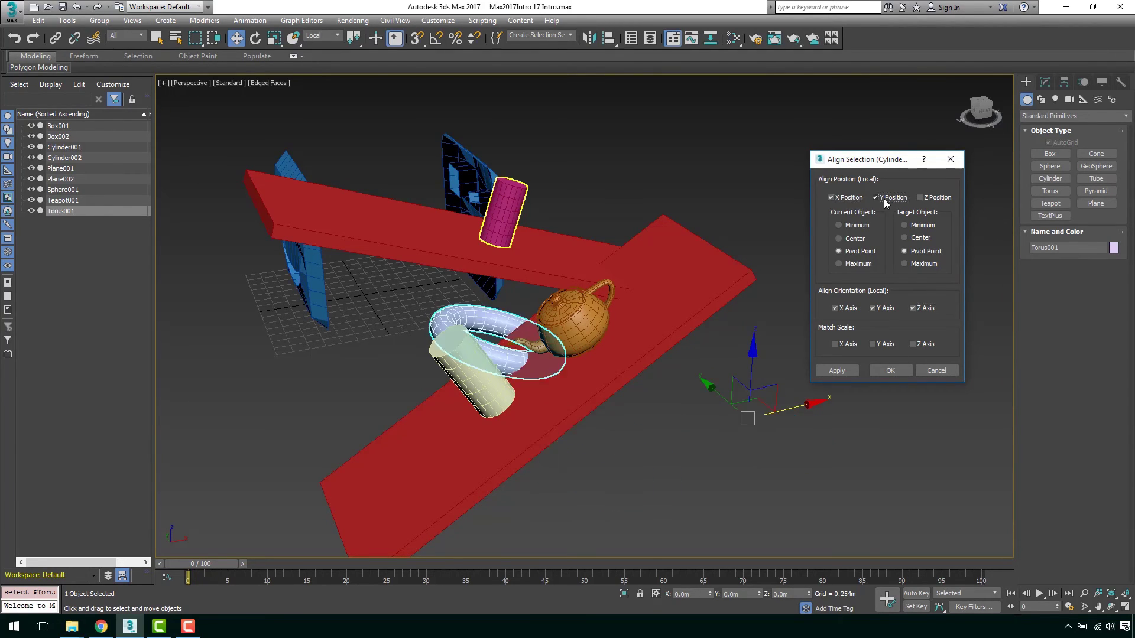
click(920, 199)
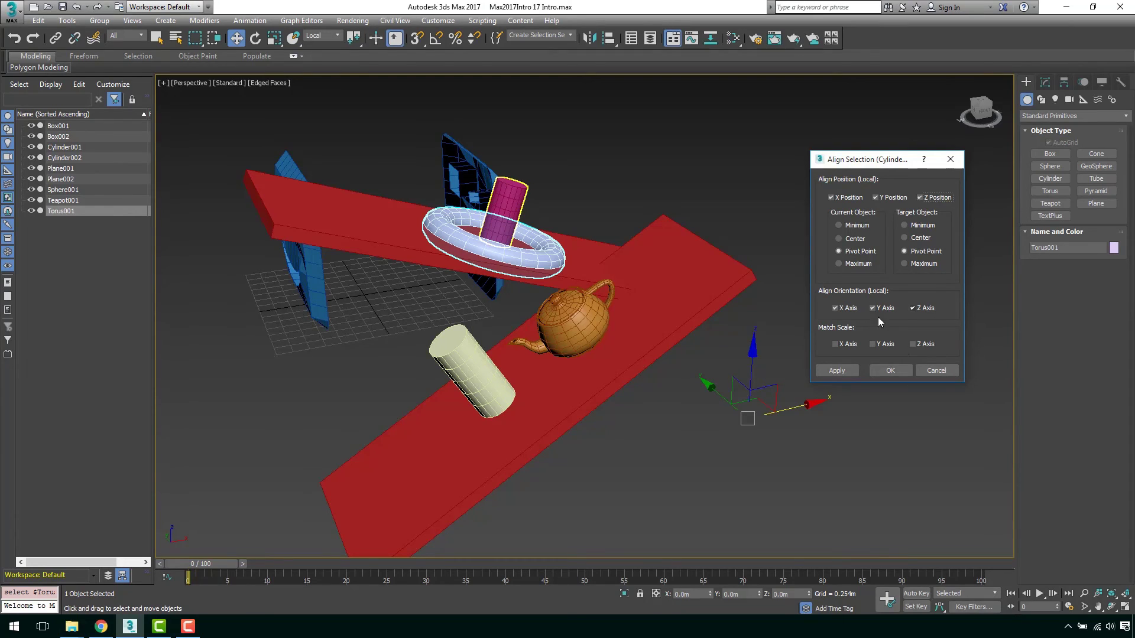
click(888, 370)
- Nudge the torus along Y and raise it up the pink cylinder
key(z)
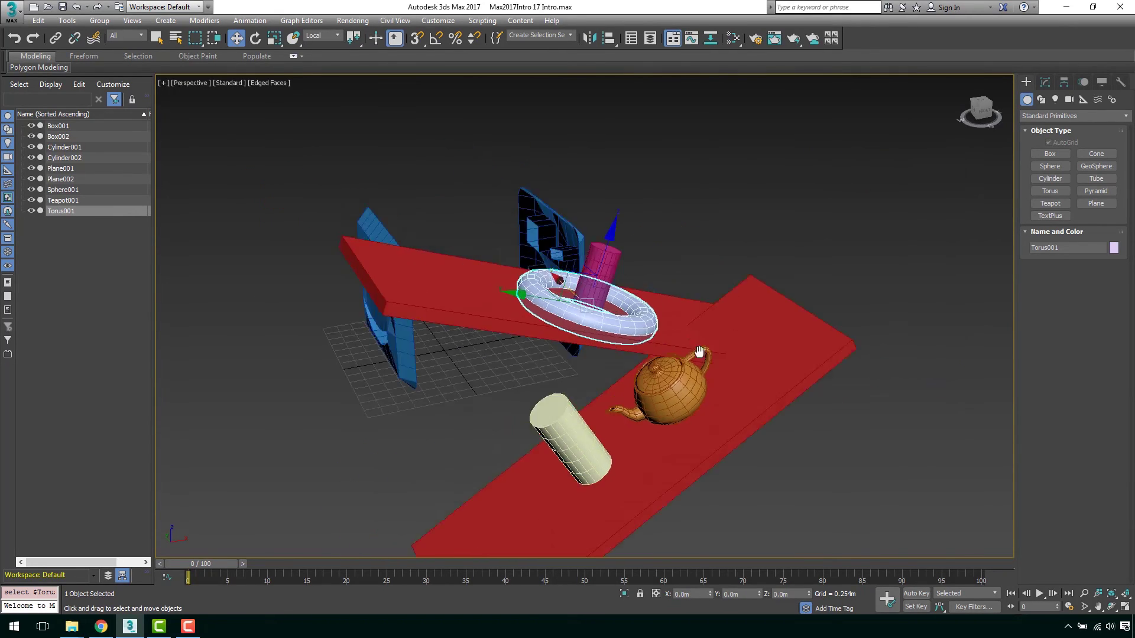
alt+middle_drag(662, 368, 526, 297)
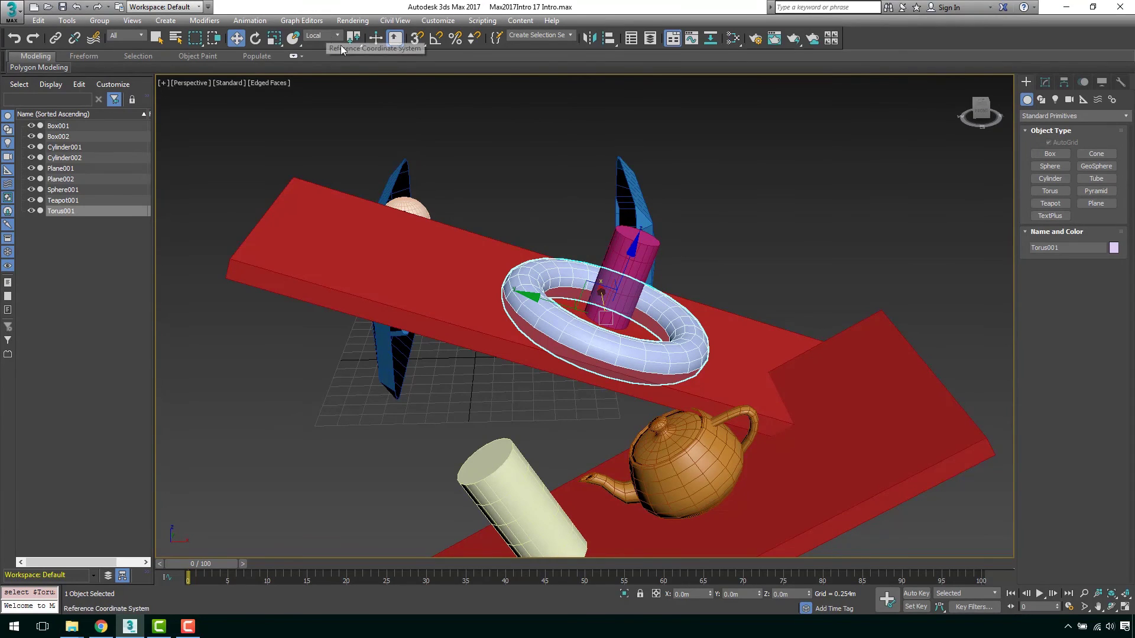
mouse_move(507, 301)
mouse_down()
mouse_move(390, 263)
mouse_move(601, 284)
mouse_up()
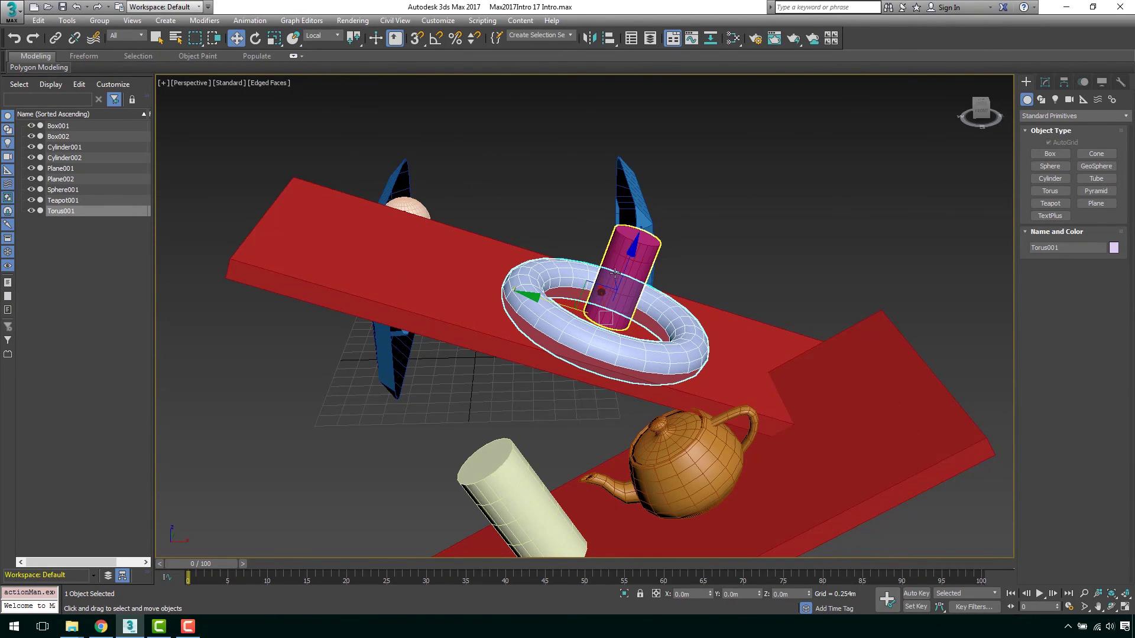
drag(624, 271, 632, 239)
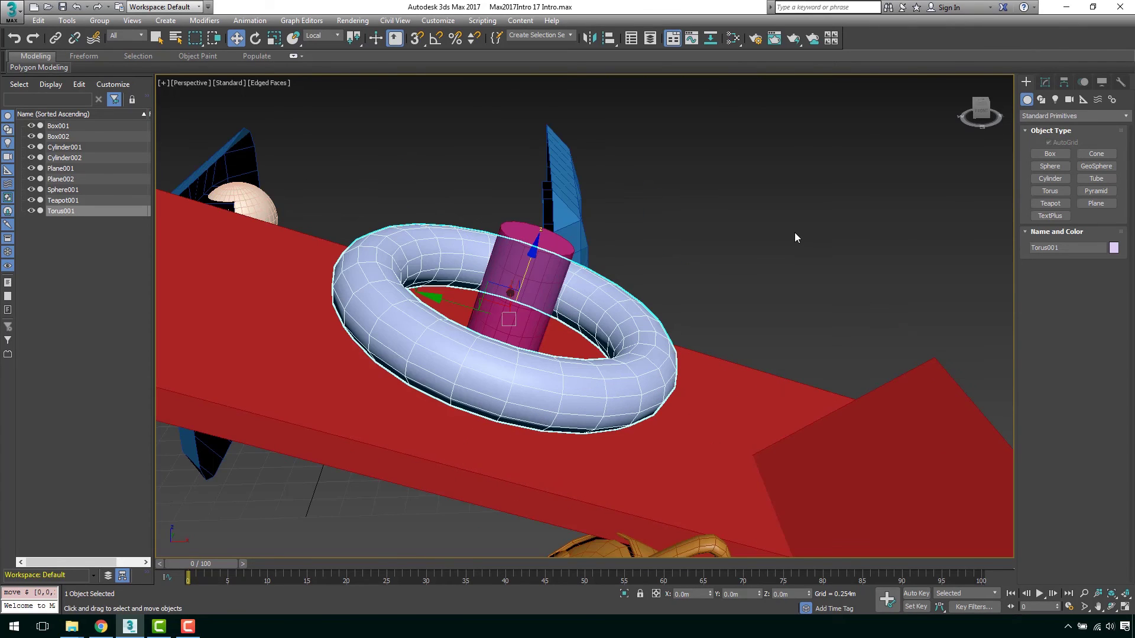
scroll(794, 232, up, 4)
- Set torus Radius 1 to 0.299m and Radius 2 to 0.08m, then raise it higher
click(1045, 82)
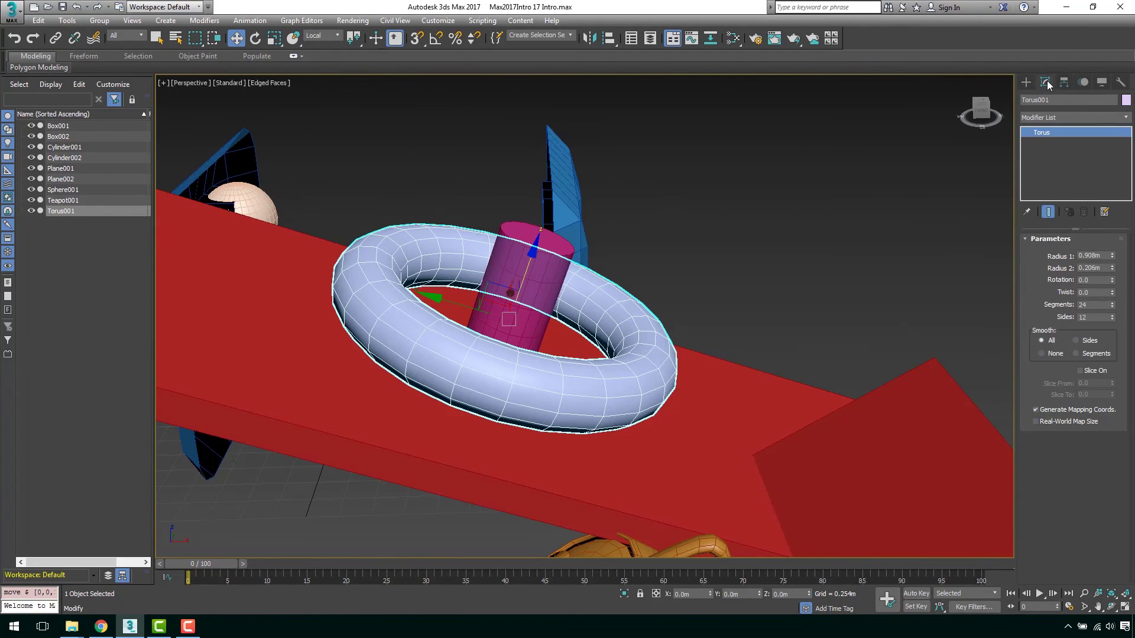
drag(1112, 260, 1126, 308)
mouse_move(697, 295)
alt+middle_down()
mouse_move(718, 301)
mouse_move(535, 282)
alt+middle_up()
drag(520, 264, 532, 180)
- Zoom out and box-select the planks, cylinders, teapot and torus together
click(736, 220)
key(z)
mouse_move(743, 237)
alt+middle_down()
mouse_move(682, 275)
mouse_move(586, 242)
mouse_move(655, 259)
mouse_move(779, 247)
mouse_move(821, 269)
mouse_move(795, 274)
alt+middle_up()
mouse_move(693, 363)
mouse_down()
mouse_move(725, 334)
mouse_move(887, 334)
mouse_move(637, 335)
mouse_up()
- Undo twice to restore the assembly, then move it in View coordinates beside the blue faces
key(ctrl+z)
key(ctrl+z)
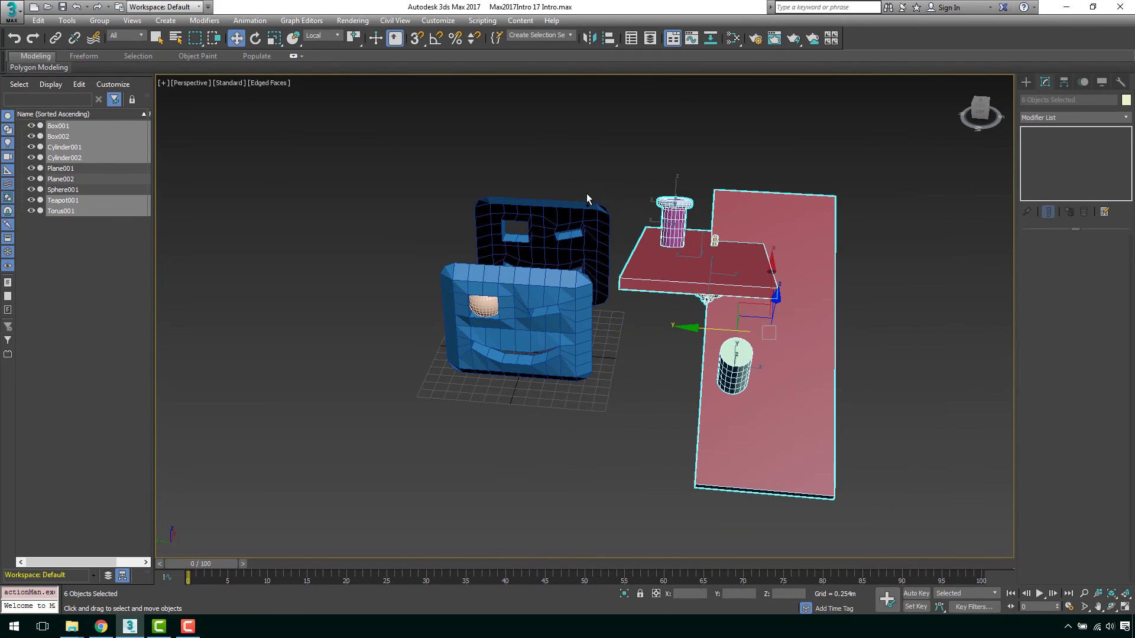
key(ctrl+z)
click(322, 36)
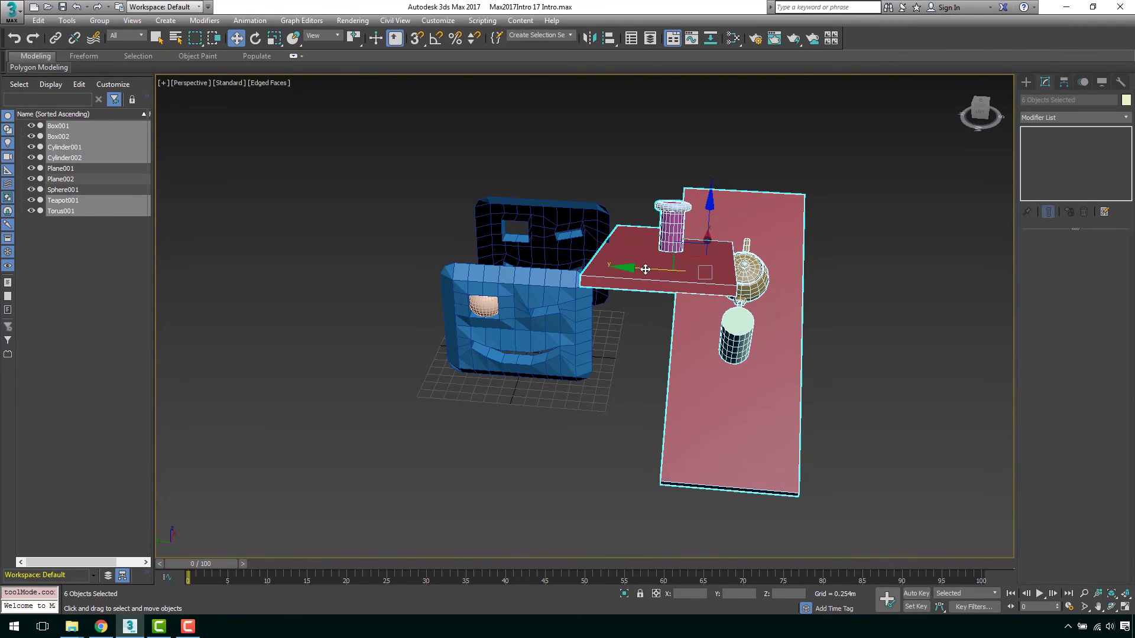
drag(645, 269, 683, 270)
click(657, 332)
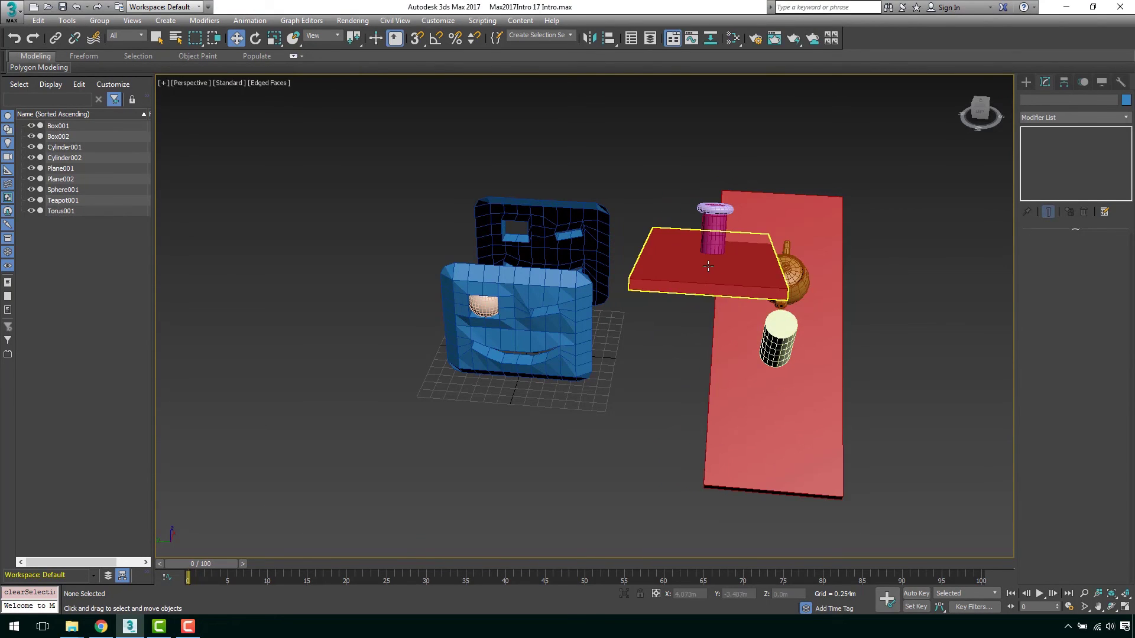
mouse_move(708, 265)
alt+middle_down()
mouse_move(469, 257)
mouse_move(724, 254)
alt+middle_up()
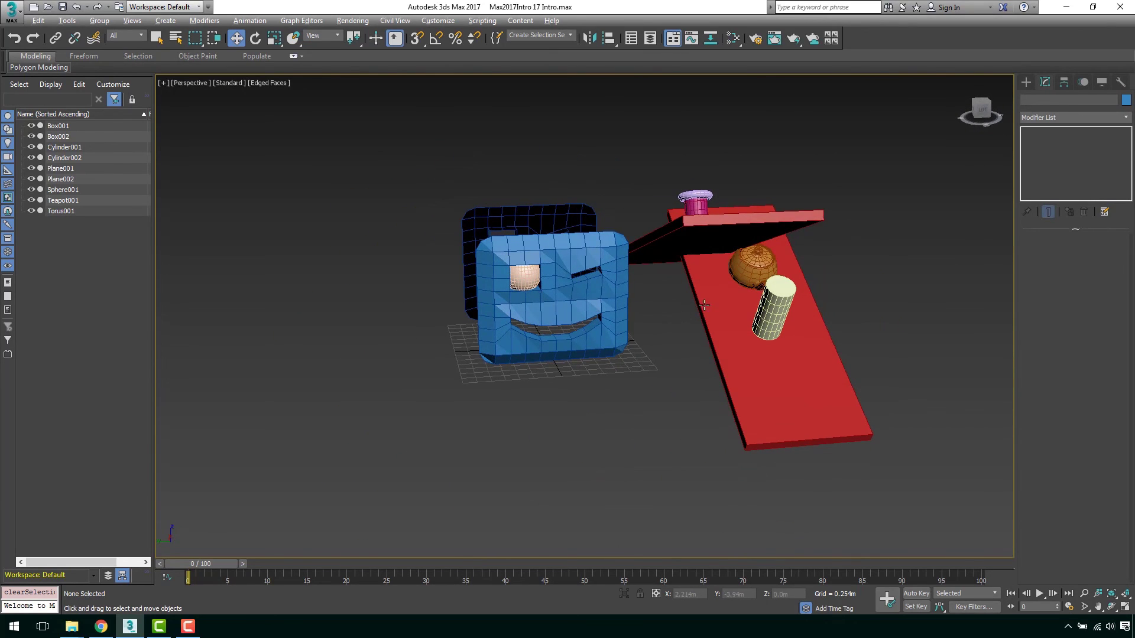
mouse_move(703, 305)
alt+middle_down()
mouse_move(653, 299)
mouse_move(604, 273)
alt+middle_up()
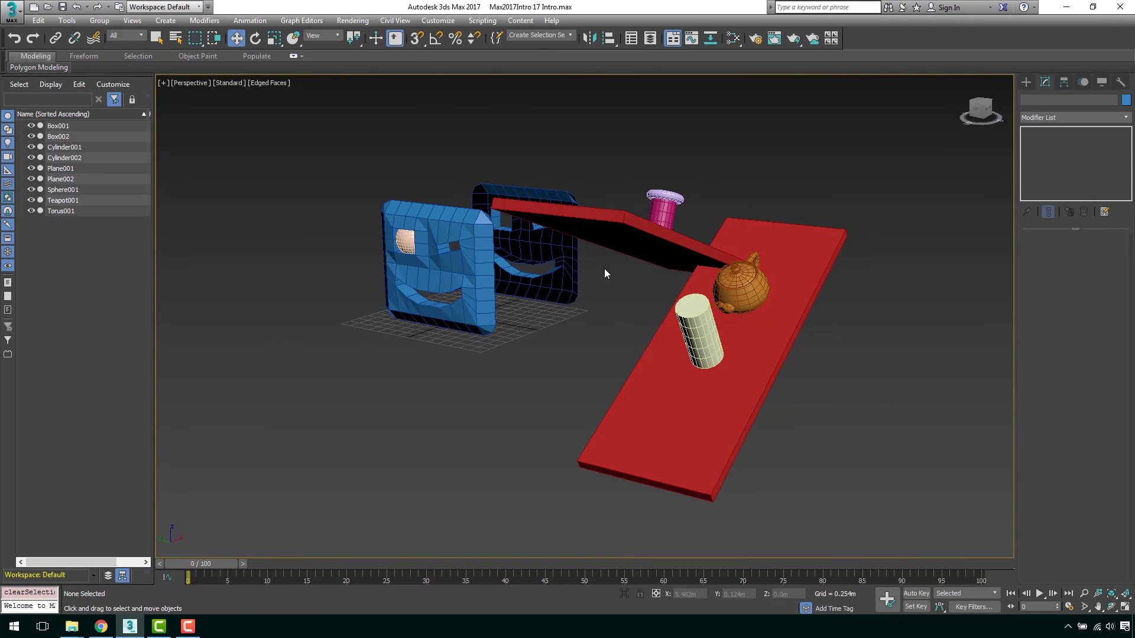